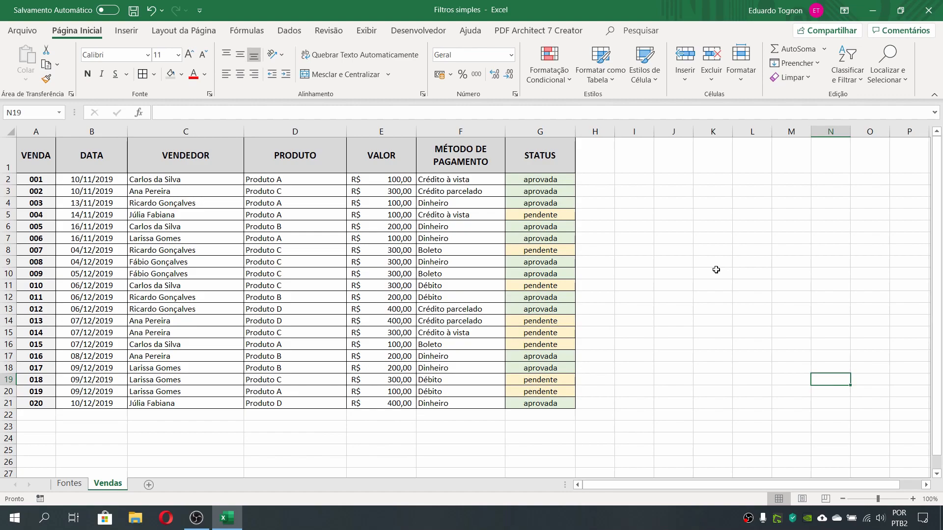
{"action": "left_click", "coordinate": [775, 342]}
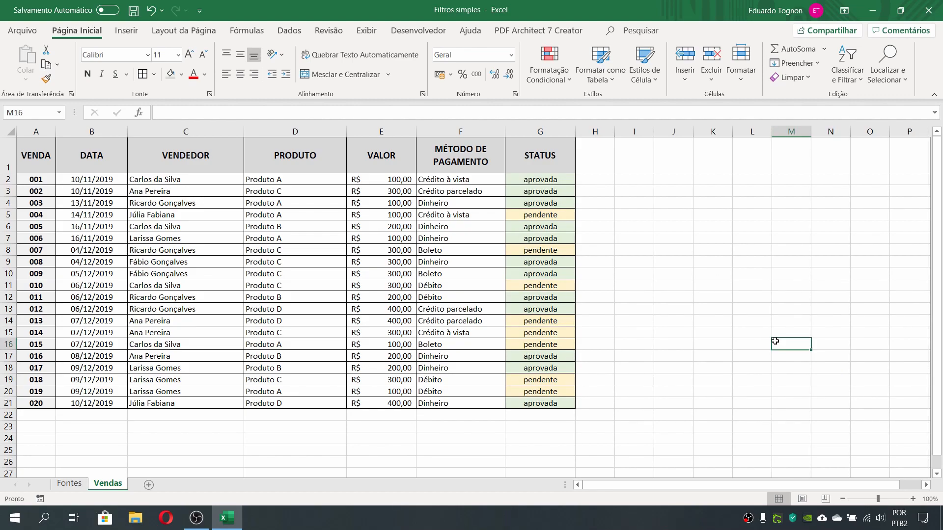
{"action": "left_click_drag", "start_coordinate": [31, 155], "coordinate": [522, 157]}
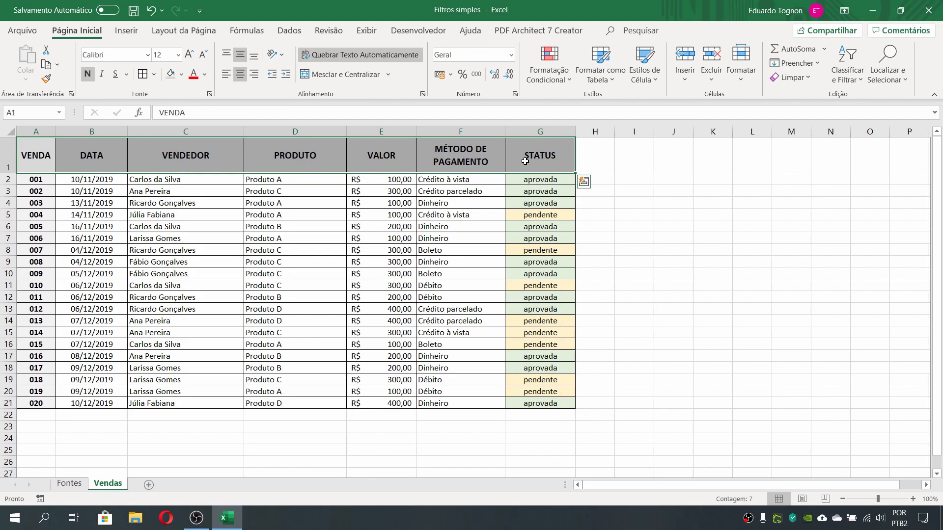
{"action": "left_click", "coordinate": [355, 226]}
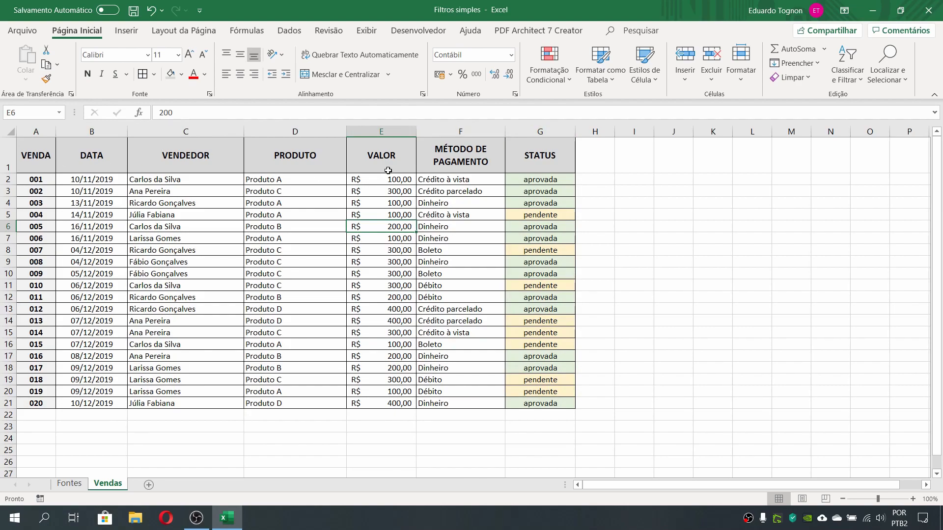
{"action": "left_click", "coordinate": [605, 76]}
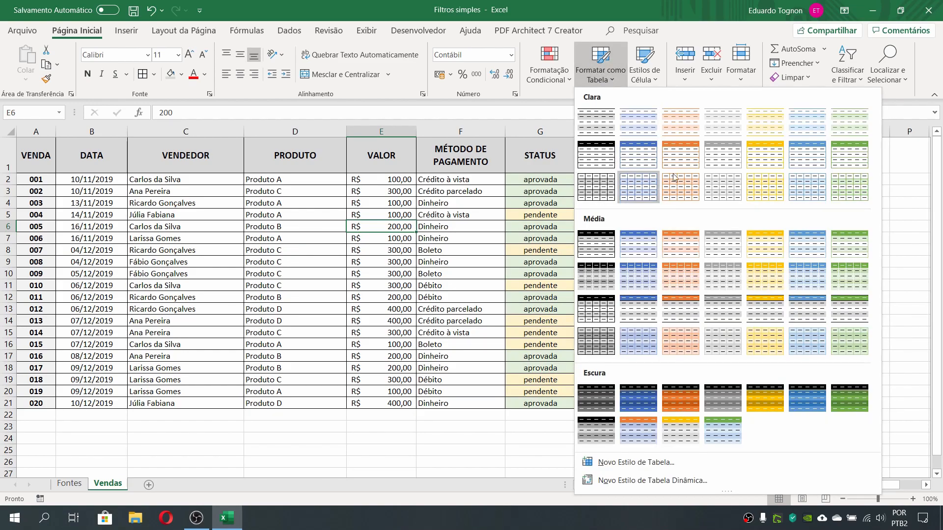
{"action": "left_click", "coordinate": [607, 78]}
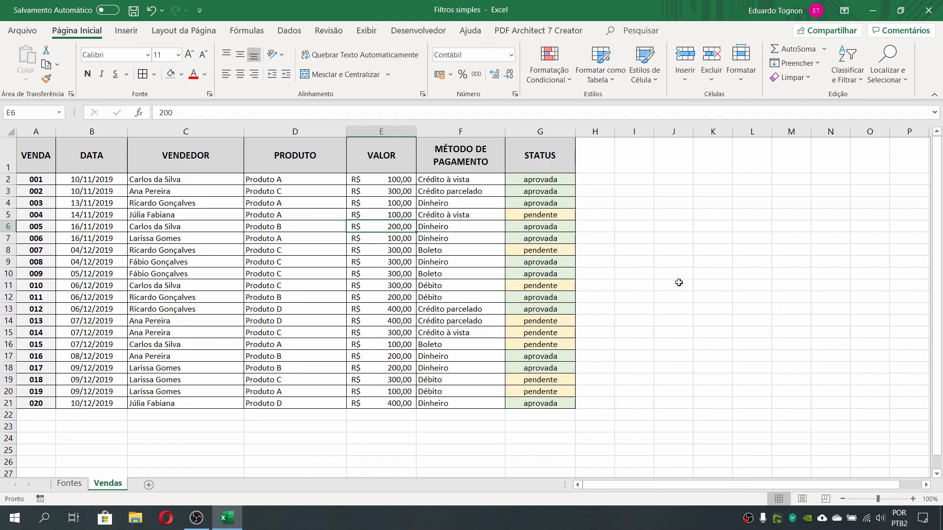
{"action": "left_click", "coordinate": [2, 162]}
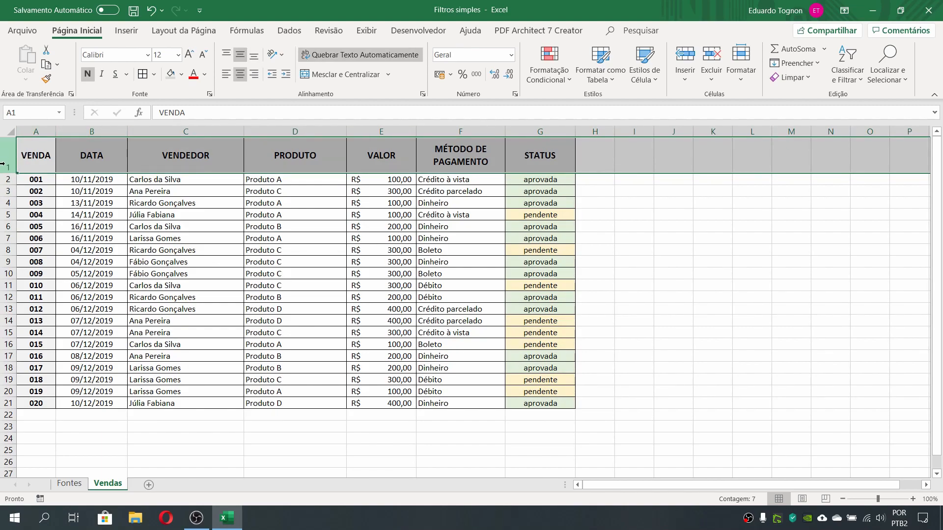
{"action": "left_click", "coordinate": [64, 212]}
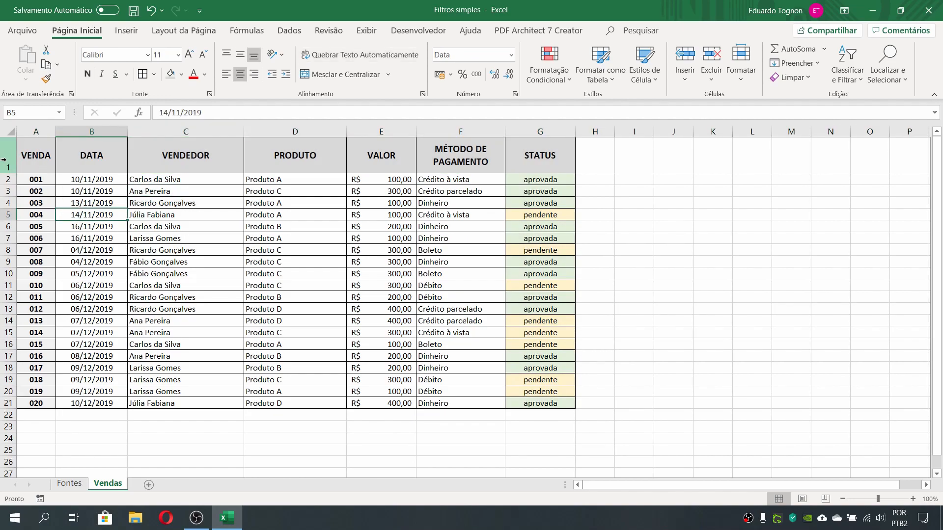
{"action": "mouse_move", "coordinate": [8, 173]}
{"action": "left_mouse_down"}
{"action": "mouse_move", "coordinate": [7, 208]}
{"action": "mouse_move", "coordinate": [8, 172]}
{"action": "left_mouse_up"}
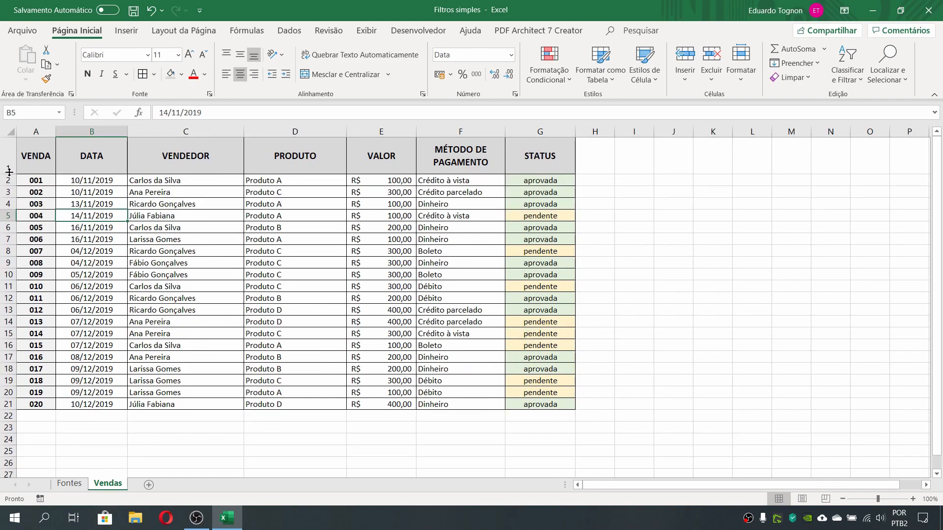
{"action": "left_click", "coordinate": [4, 151]}
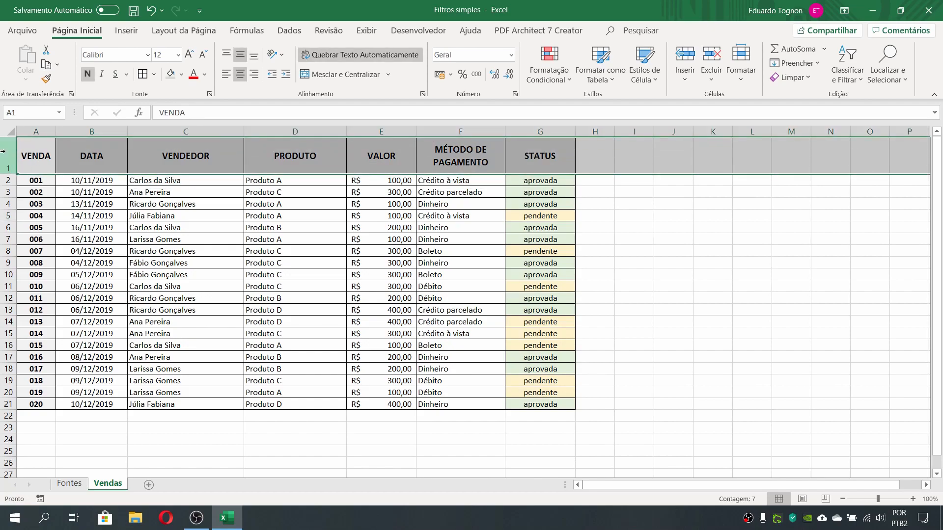
{"action": "left_click", "coordinate": [658, 273]}
{"action": "left_click", "coordinate": [451, 163]}
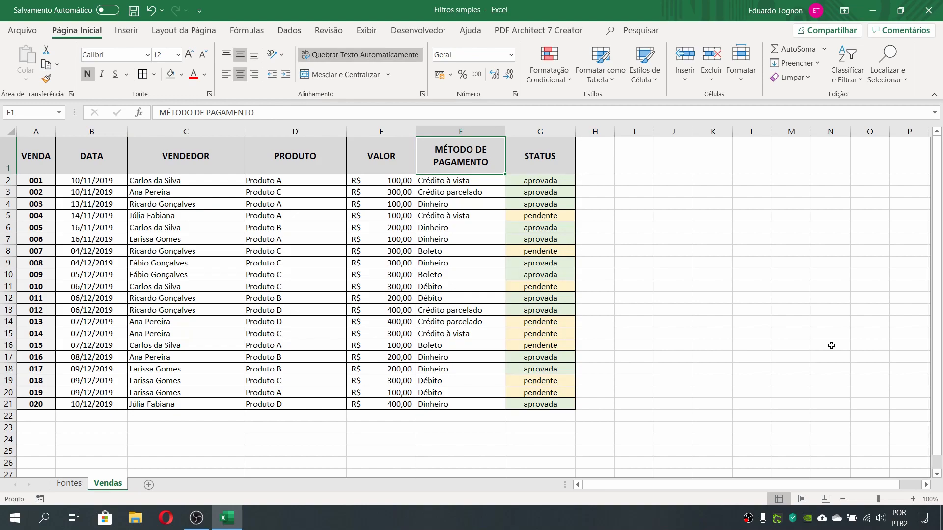
Step: Add filters to the sales table's header cells A1:G1, from VENDA to STATUS
{"action": "left_click", "coordinate": [32, 147]}
{"action": "left_click_drag", "start_coordinate": [53, 147], "coordinate": [536, 162]}
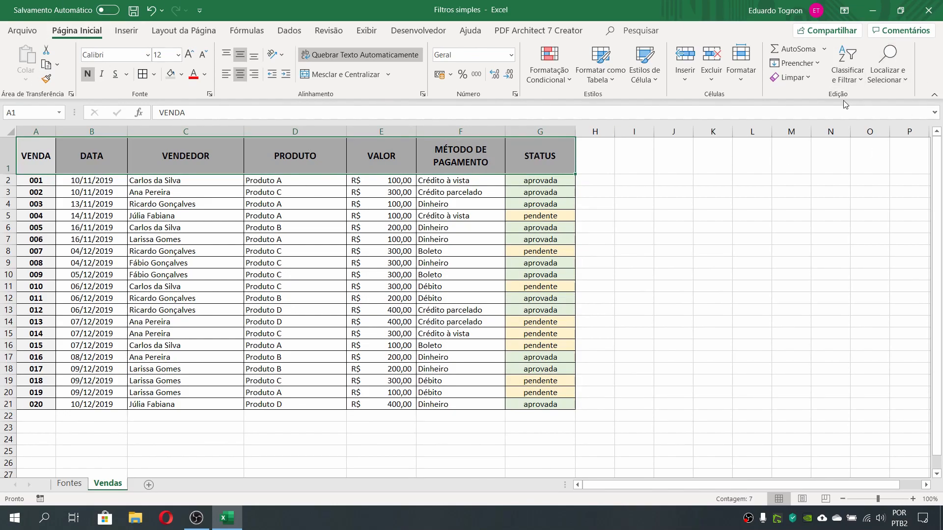
{"action": "left_click", "coordinate": [859, 70]}
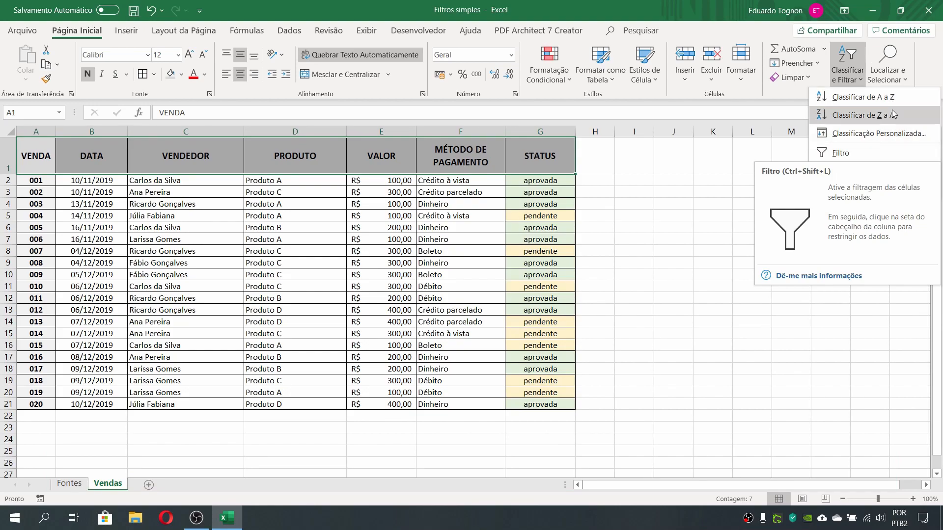
{"action": "left_click", "coordinate": [845, 158]}
{"action": "left_click", "coordinate": [731, 217]}
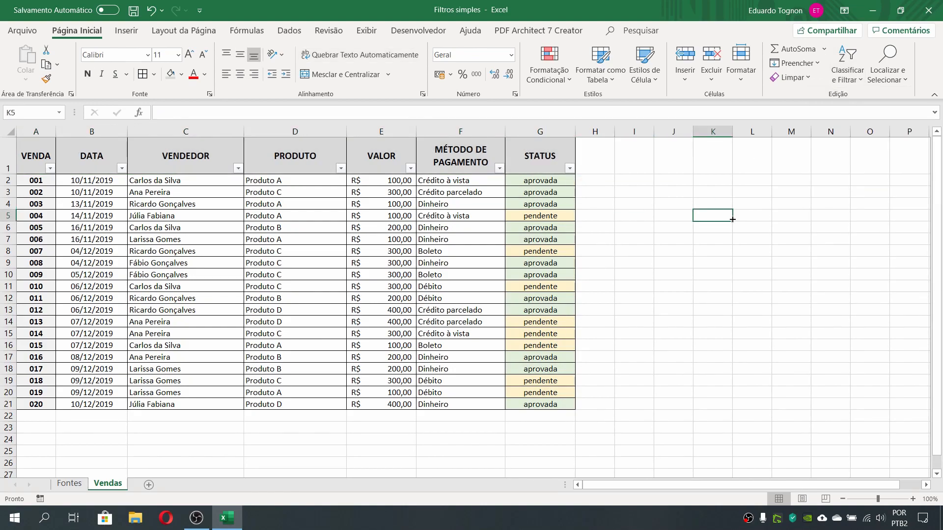
Step: Remove the filters from the header range A1:G1
{"action": "left_click_drag", "start_coordinate": [47, 147], "coordinate": [540, 157]}
{"action": "left_click", "coordinate": [847, 64]}
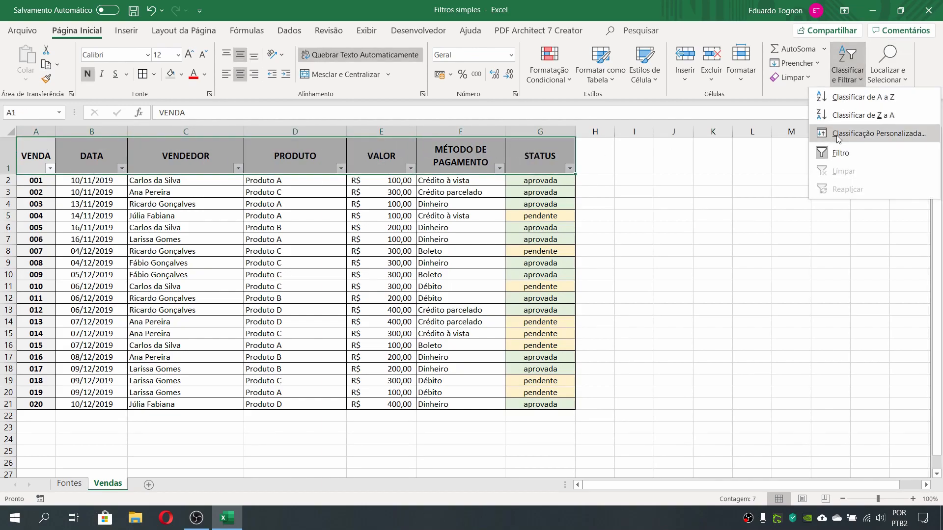
{"action": "left_click", "coordinate": [832, 151]}
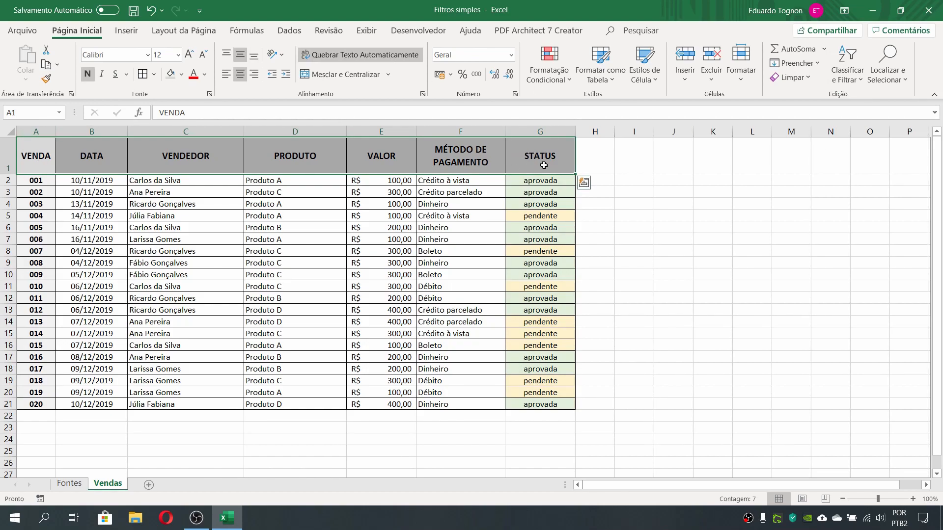
Step: Turn filtering back on for the sales table's header row, A1:G1
{"action": "left_click", "coordinate": [295, 33]}
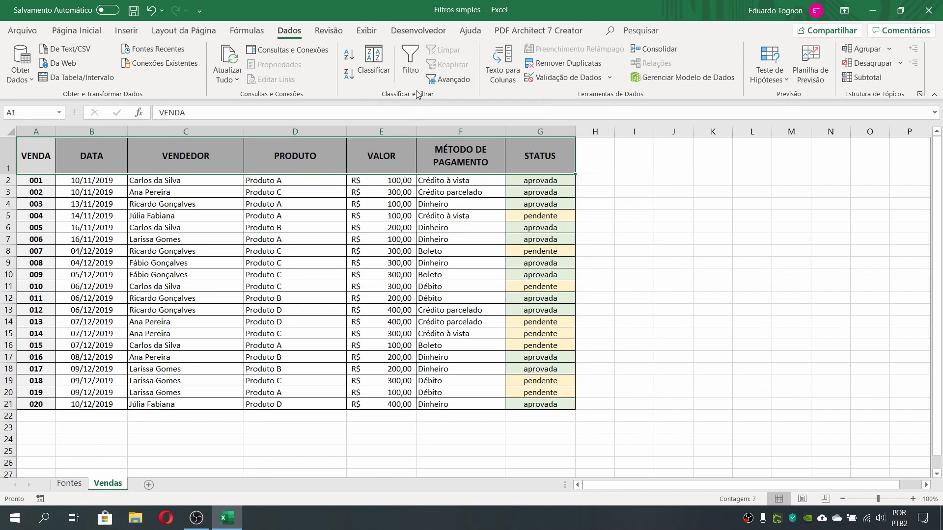
{"action": "left_click", "coordinate": [411, 57]}
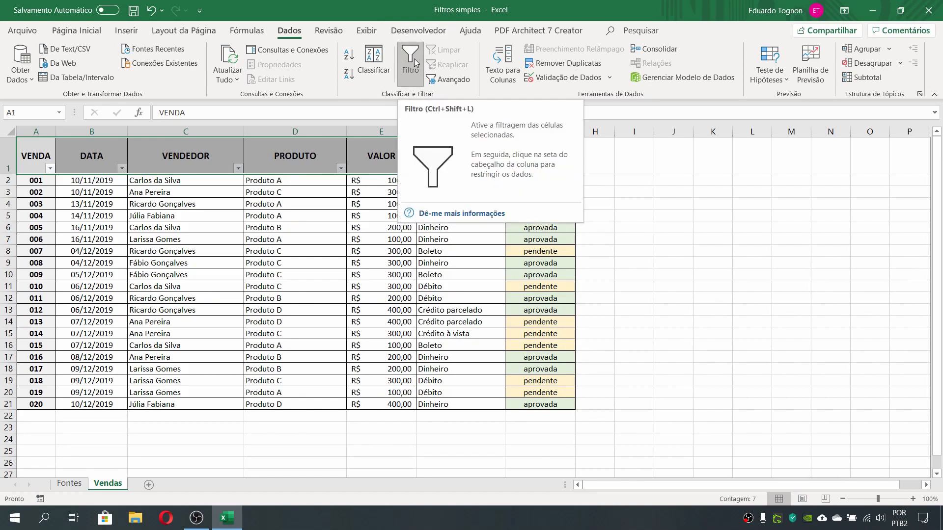
{"action": "left_click", "coordinate": [753, 216]}
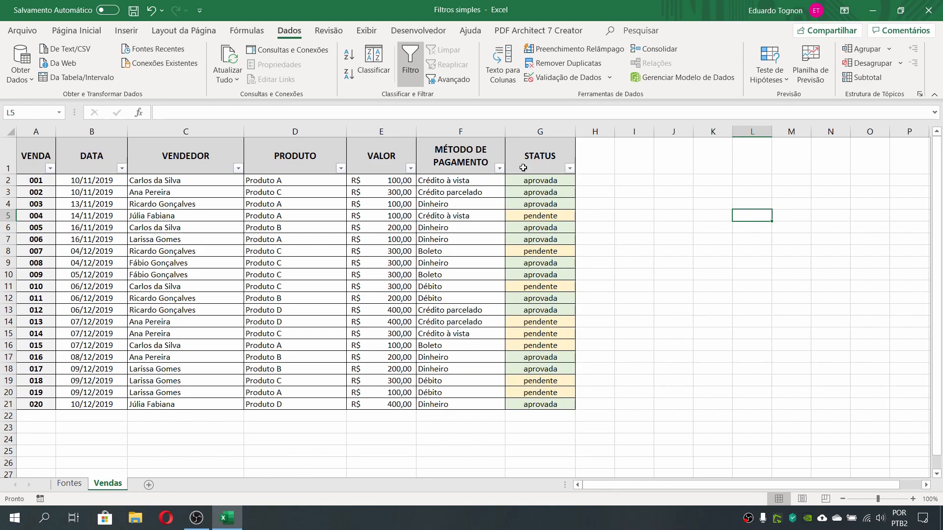
Step: Examine the payment methods in column F, the options allowed in F8, and the status options allowed in G2
{"action": "left_click", "coordinate": [458, 155]}
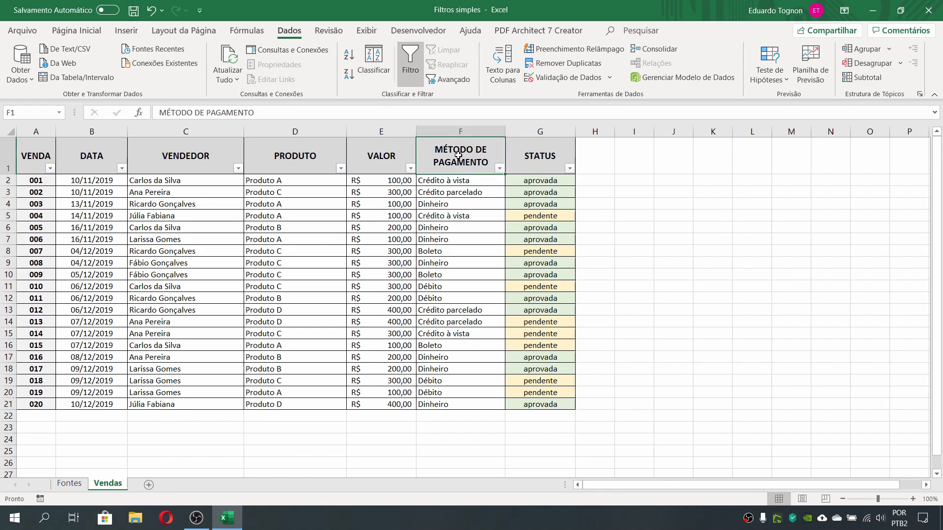
{"action": "left_click", "coordinate": [461, 184]}
{"action": "left_click", "coordinate": [471, 196]}
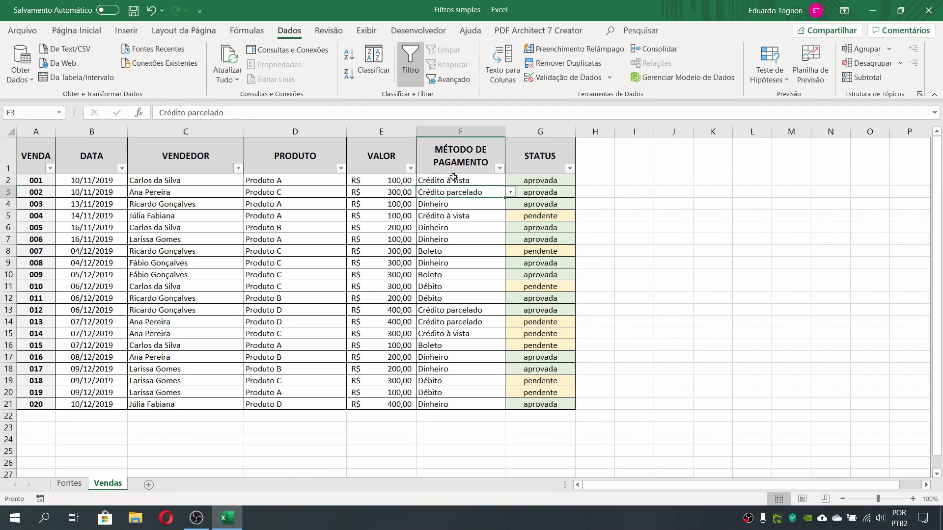
{"action": "left_click", "coordinate": [433, 205]}
{"action": "left_click", "coordinate": [430, 225]}
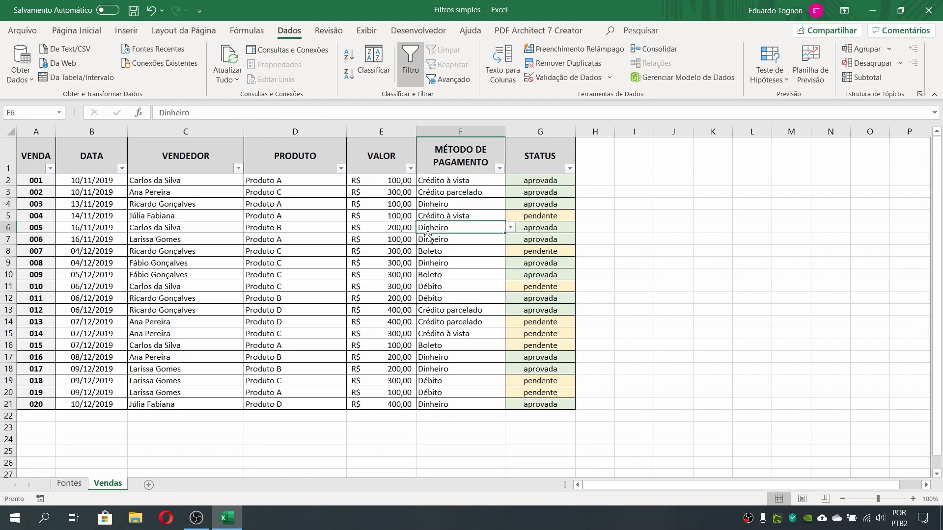
{"action": "left_click", "coordinate": [429, 250]}
{"action": "left_click", "coordinate": [511, 251]}
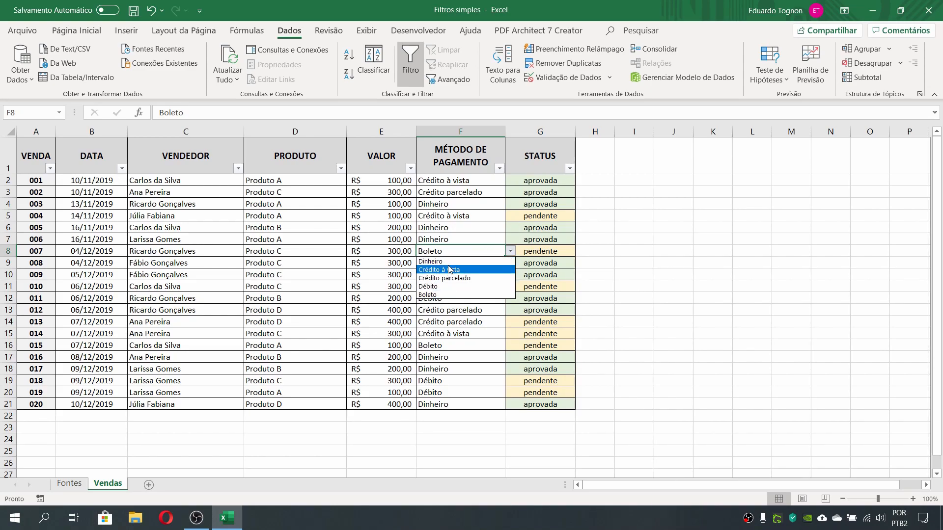
{"action": "left_click", "coordinate": [432, 295]}
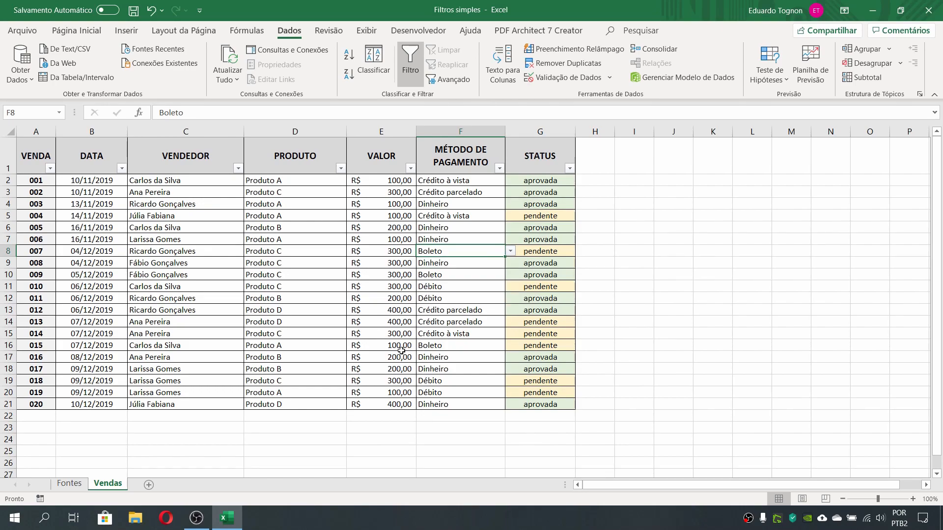
{"action": "left_click", "coordinate": [566, 183]}
{"action": "left_click", "coordinate": [581, 181]}
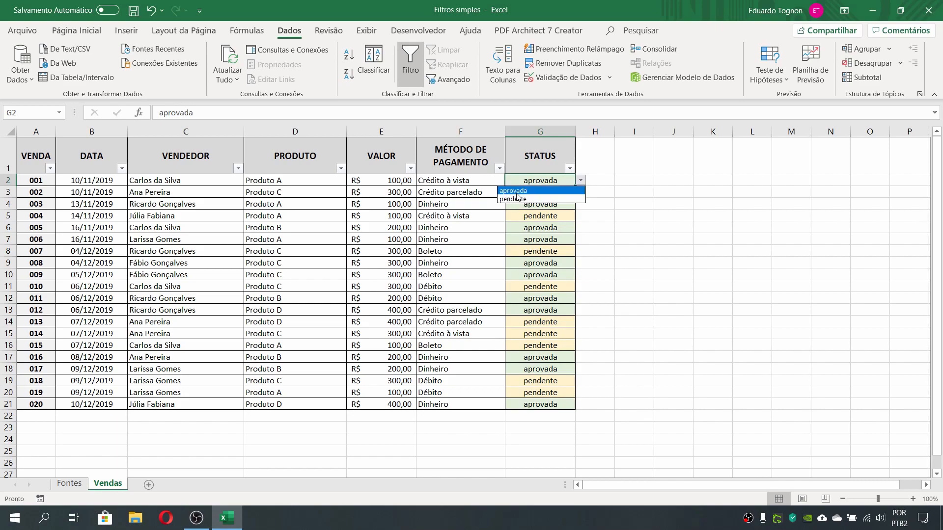
{"action": "key", "text": "Escape"}
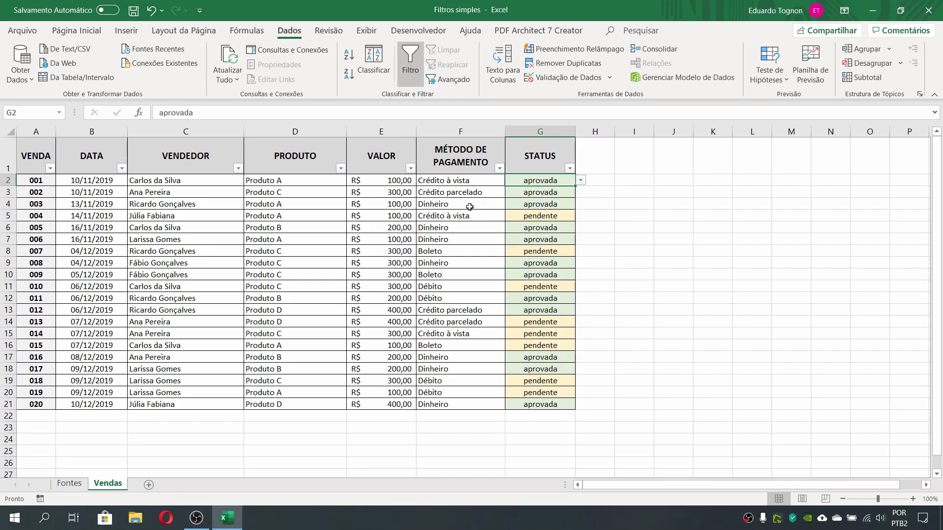
{"action": "left_click", "coordinate": [455, 237]}
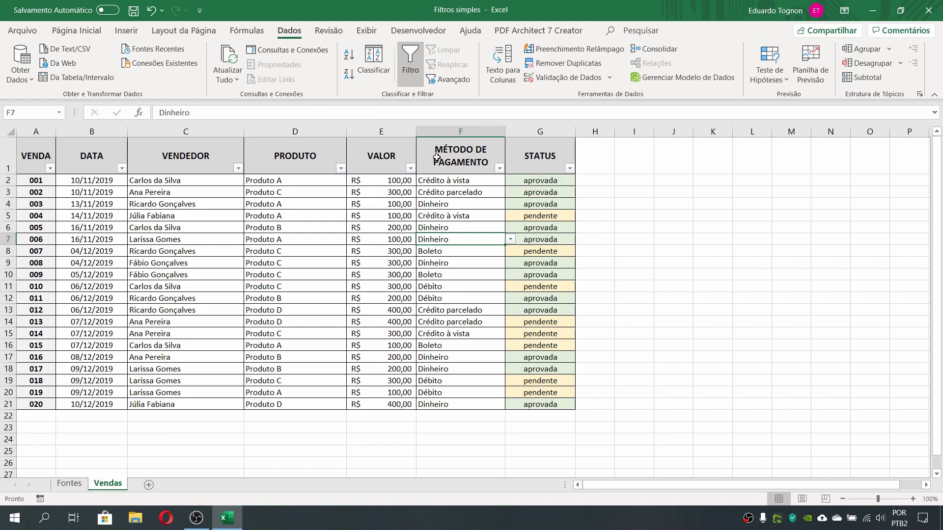
{"action": "left_click", "coordinate": [472, 150]}
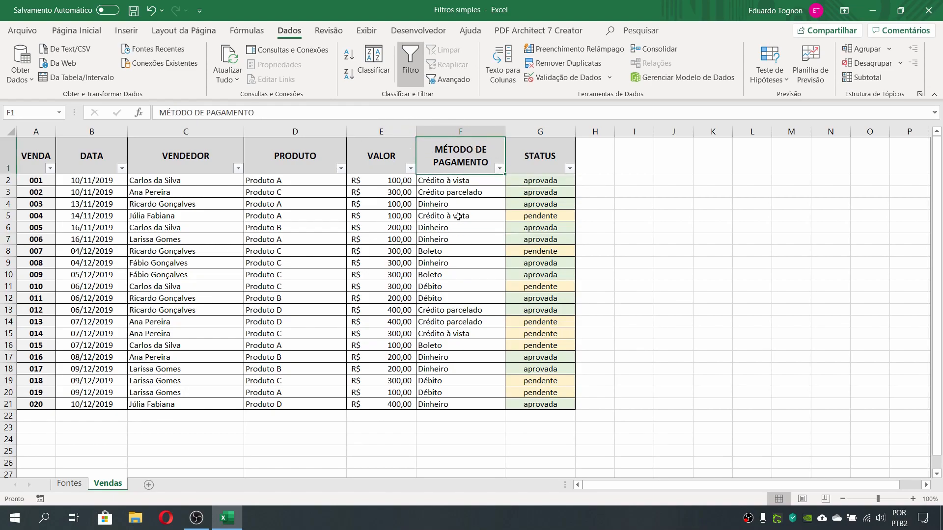
{"action": "left_click", "coordinate": [472, 131]}
{"action": "left_click", "coordinate": [483, 203]}
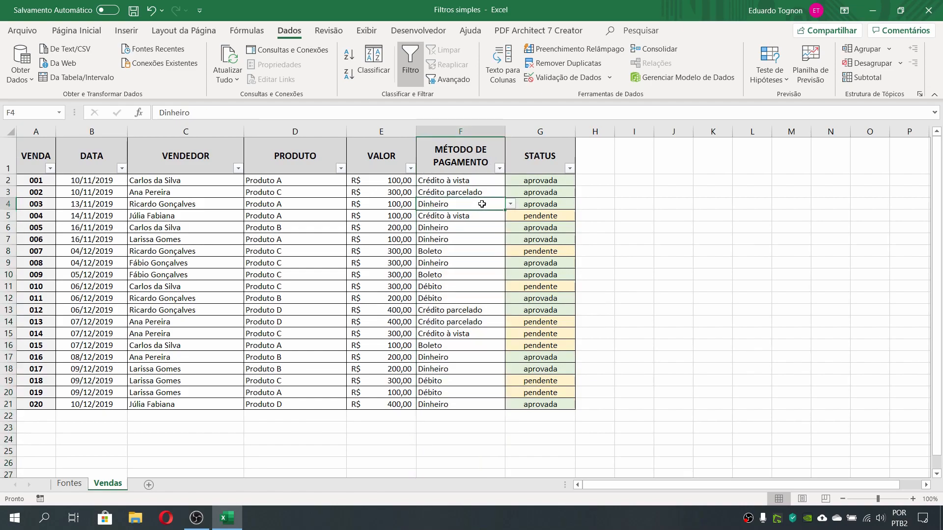
Step: Filter the MÉTODO DE PAGAMENTO column to show only the Crédito parcelado sales
{"action": "left_click", "coordinate": [500, 169]}
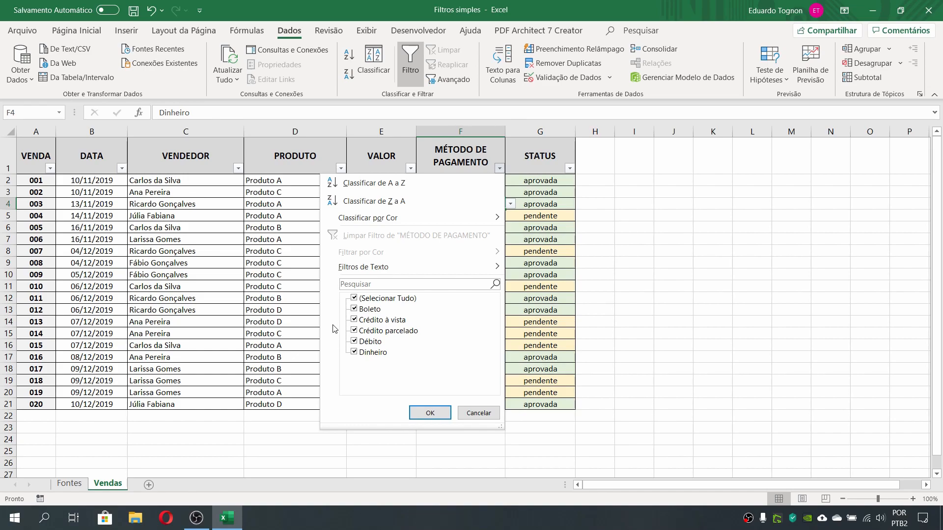
{"action": "left_click", "coordinate": [354, 298]}
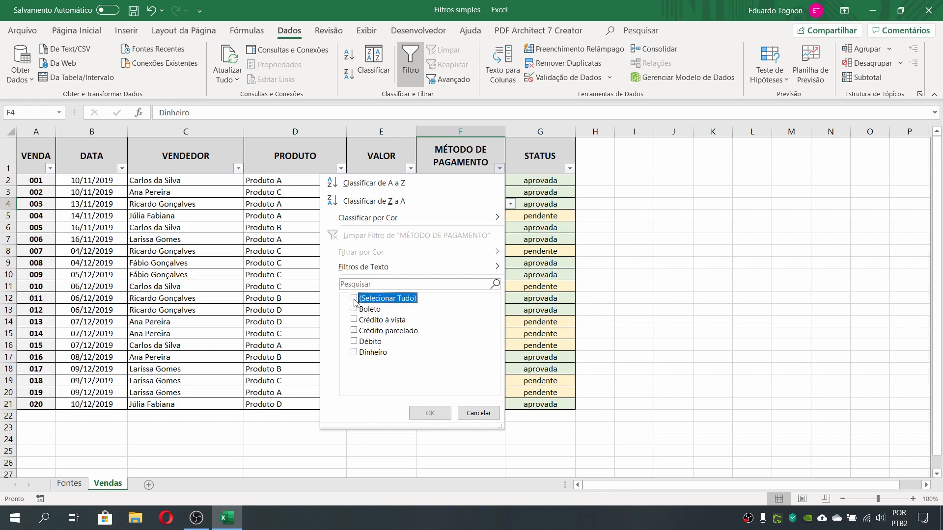
{"action": "left_click", "coordinate": [354, 330]}
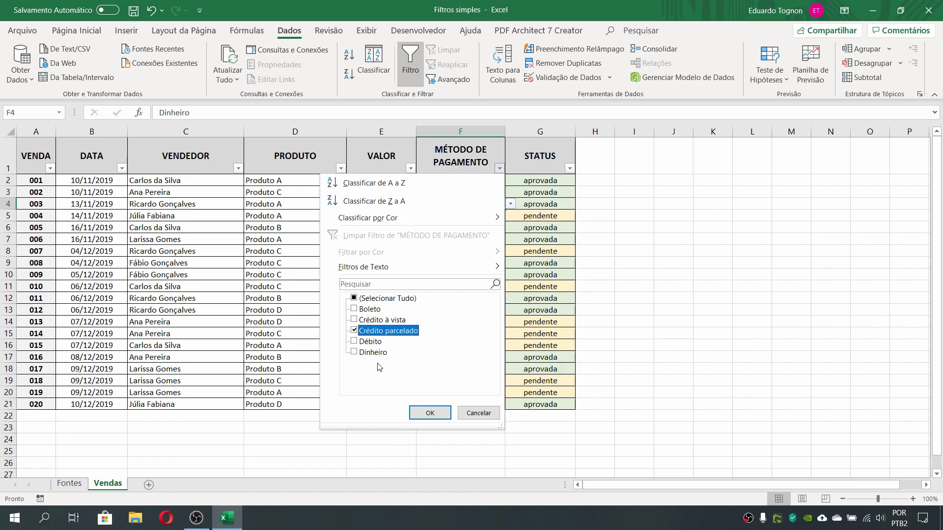
{"action": "left_click", "coordinate": [430, 412]}
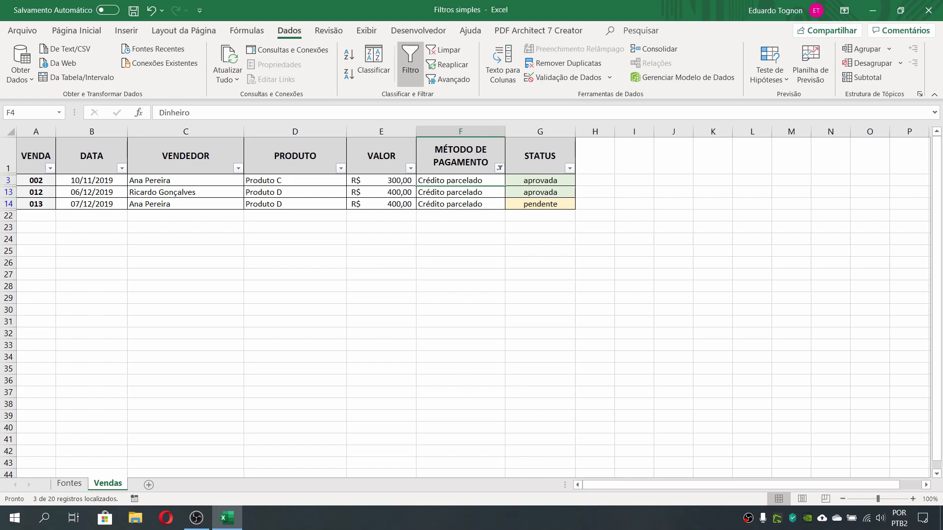
{"action": "left_click", "coordinate": [4, 180]}
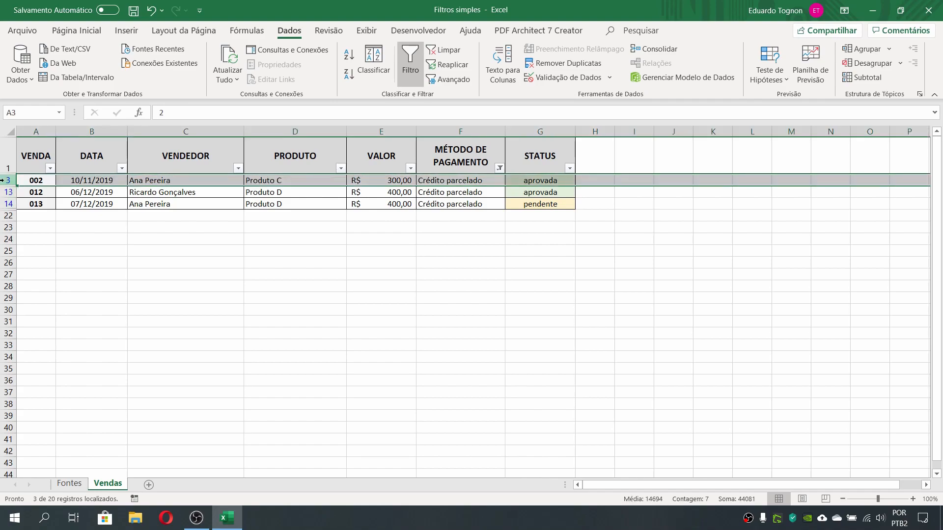
{"action": "left_click", "coordinate": [8, 192]}
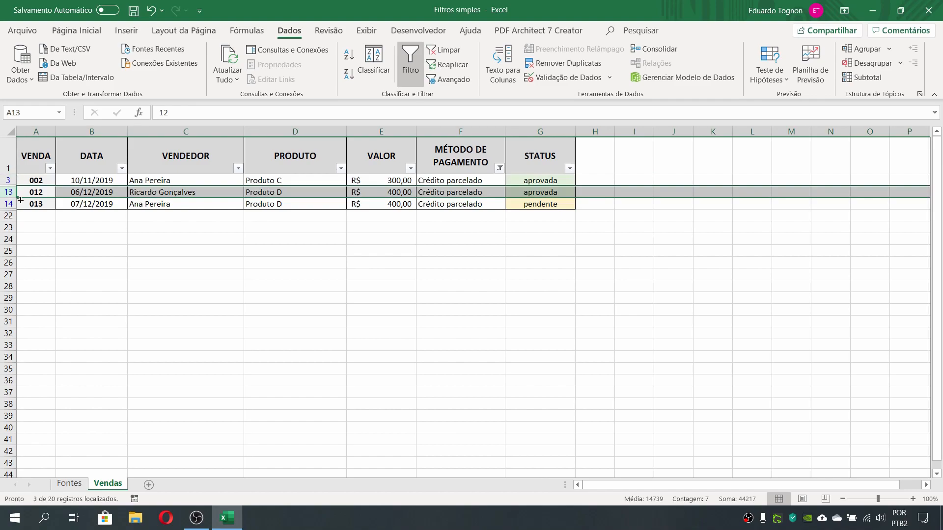
{"action": "left_click", "coordinate": [133, 273]}
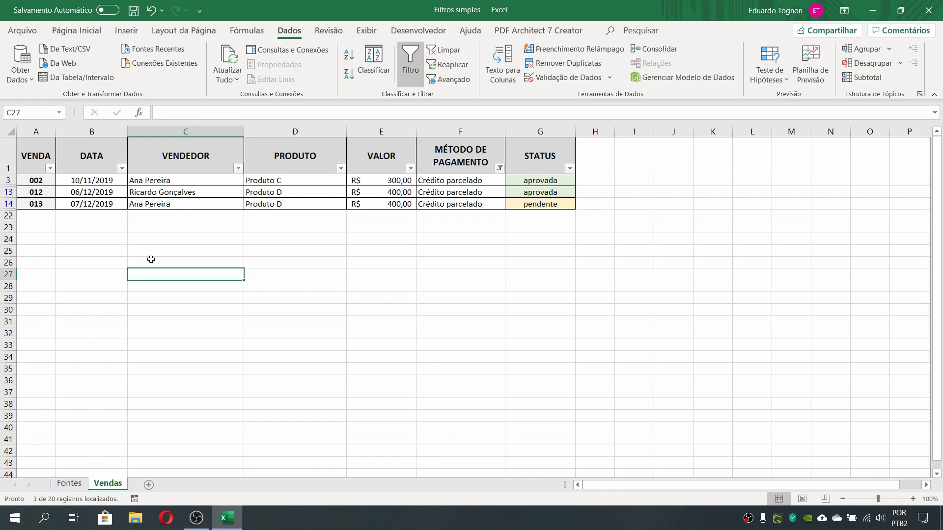
Step: Add Crédito à vista to the MÉTODO DE PAGAMENTO filter alongside Crédito parcelado
{"action": "left_click", "coordinate": [499, 169]}
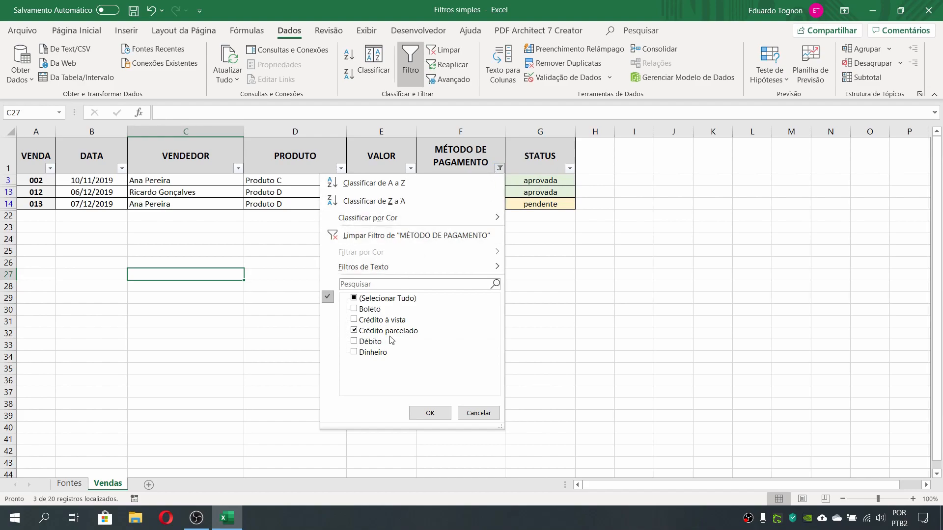
{"action": "left_click", "coordinate": [354, 319]}
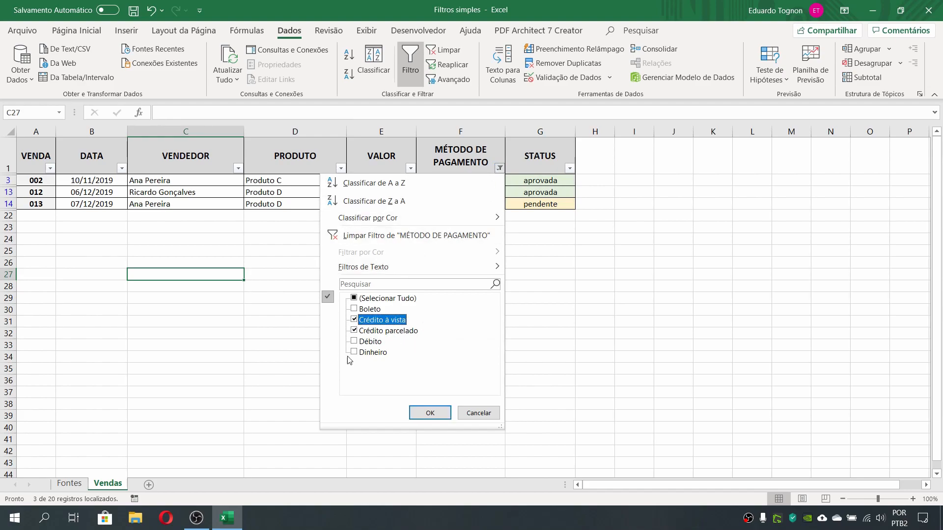
{"action": "left_click", "coordinate": [430, 413]}
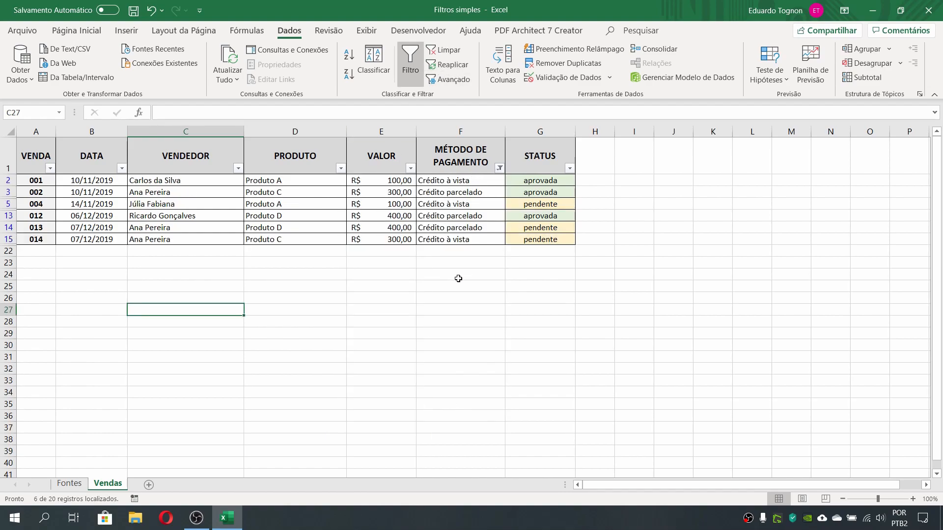
Step: Clear the filter from the MÉTODO DE PAGAMENTO column
{"action": "left_click", "coordinate": [500, 168]}
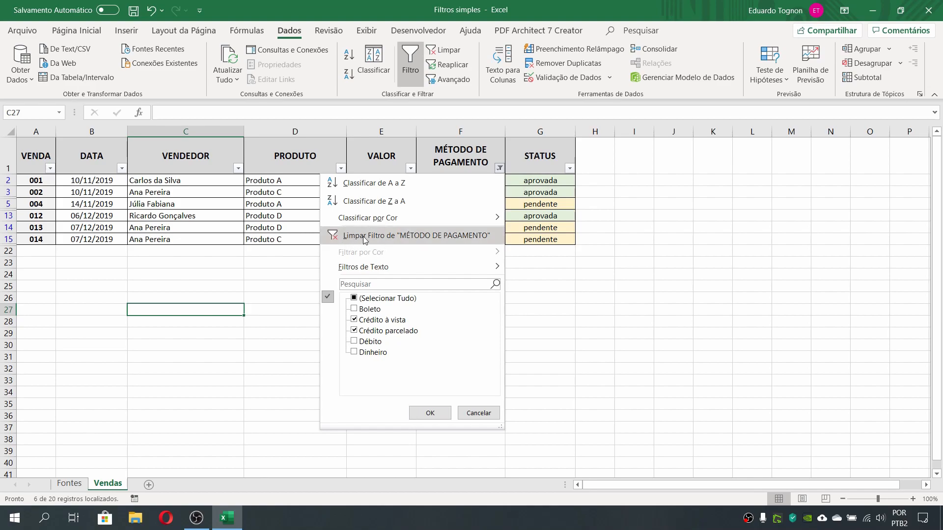
{"action": "left_click", "coordinate": [377, 238]}
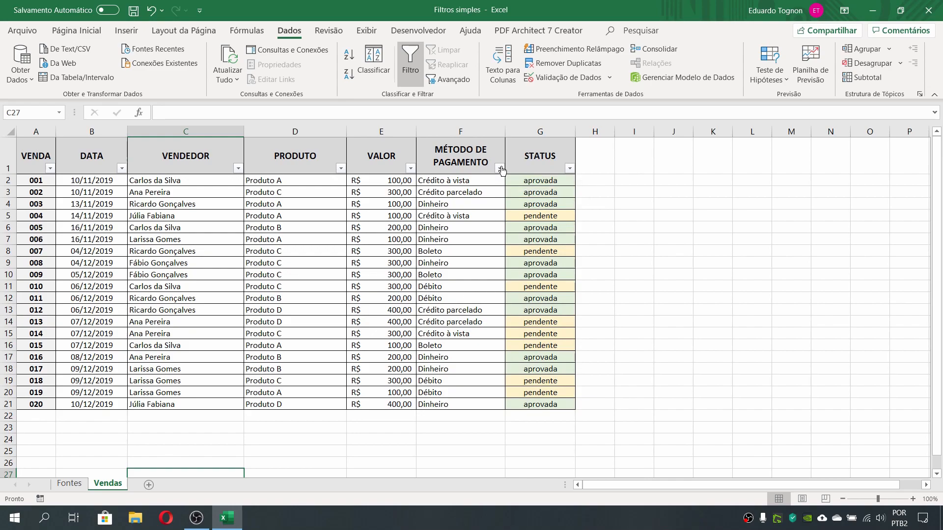
{"action": "left_click", "coordinate": [473, 129]}
{"action": "left_click", "coordinate": [465, 247]}
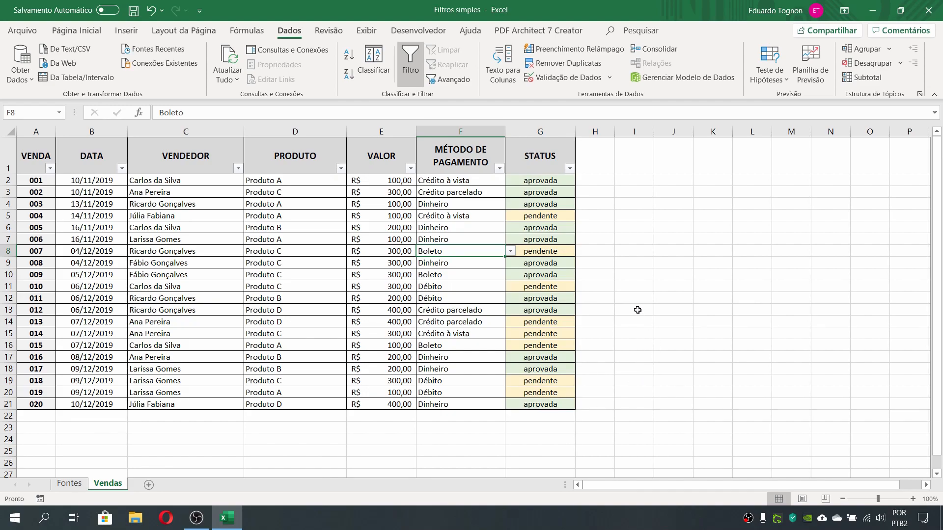
Step: Filter the STATUS column to show only the aprovada sales
{"action": "left_click", "coordinate": [540, 153]}
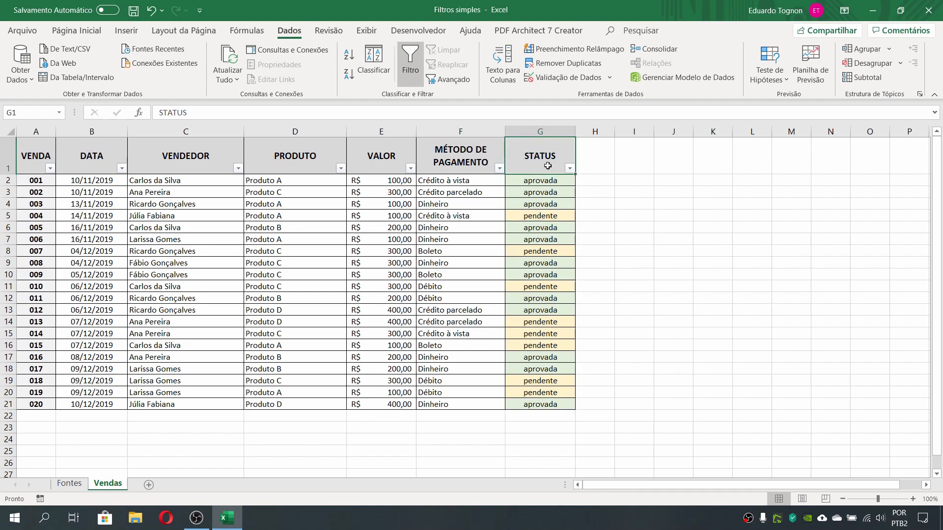
{"action": "left_click", "coordinate": [571, 169]}
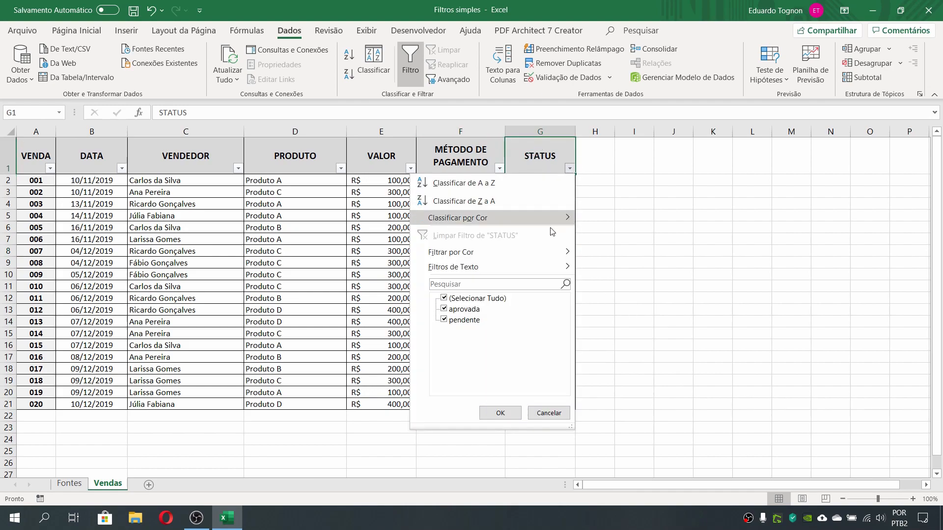
{"action": "left_click", "coordinate": [446, 300]}
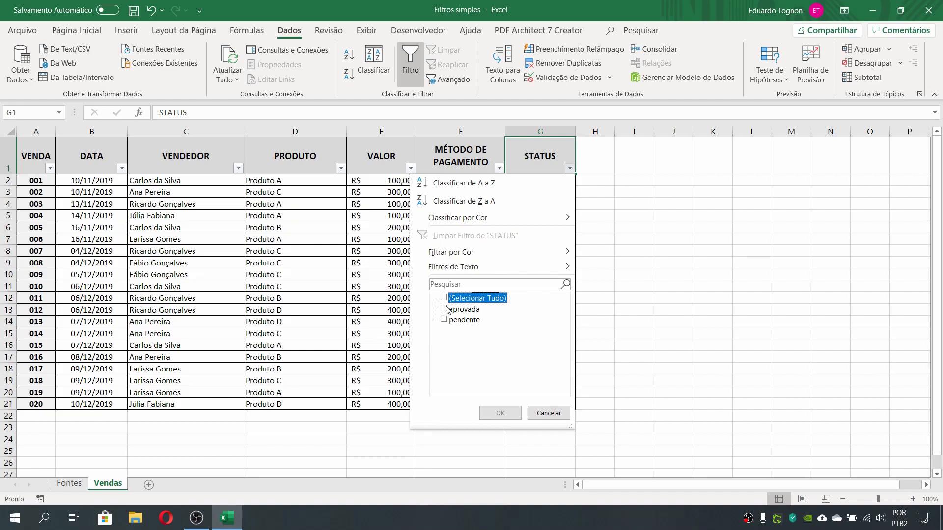
{"action": "left_click", "coordinate": [445, 310]}
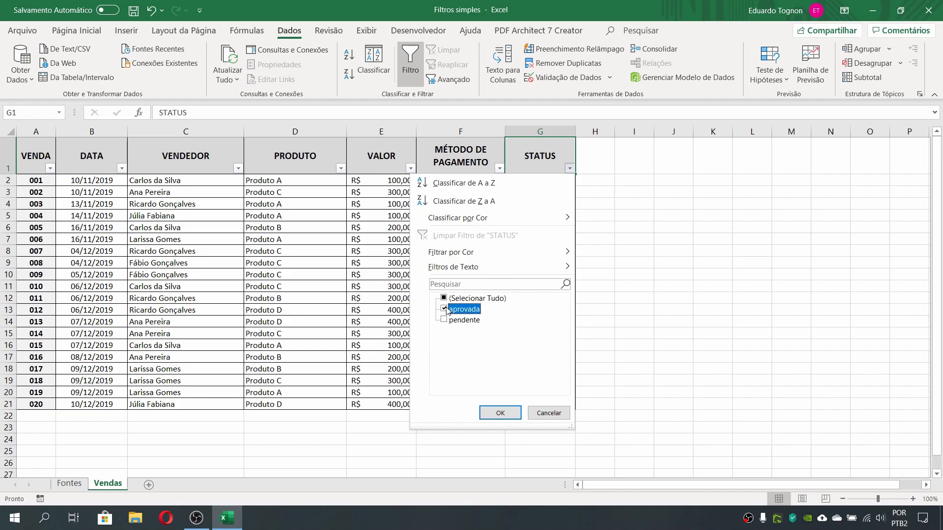
{"action": "left_click", "coordinate": [508, 413]}
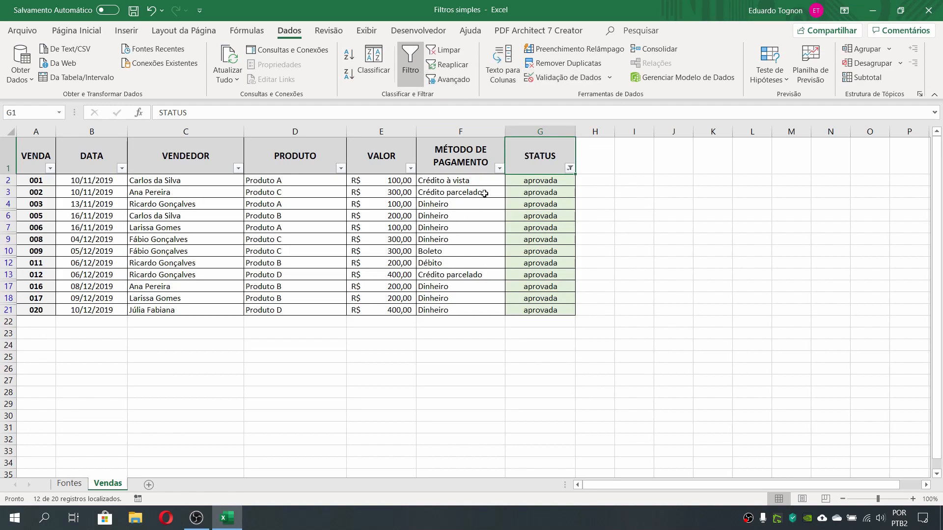
Step: Filter the MÉTODO DE PAGAMENTO column to show only the Crédito à vista sales among the approved ones
{"action": "left_click", "coordinate": [499, 169]}
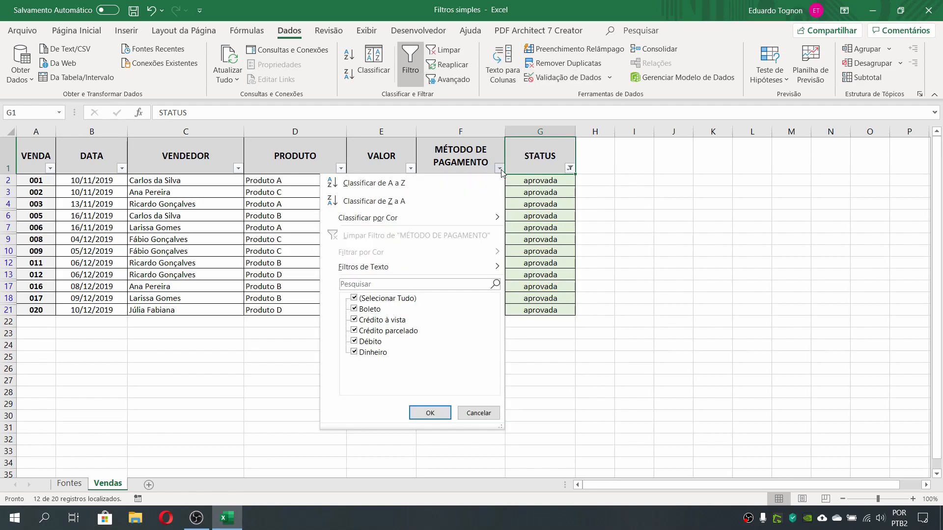
{"action": "left_click", "coordinate": [355, 299]}
{"action": "left_click", "coordinate": [354, 321]}
{"action": "left_click", "coordinate": [427, 412]}
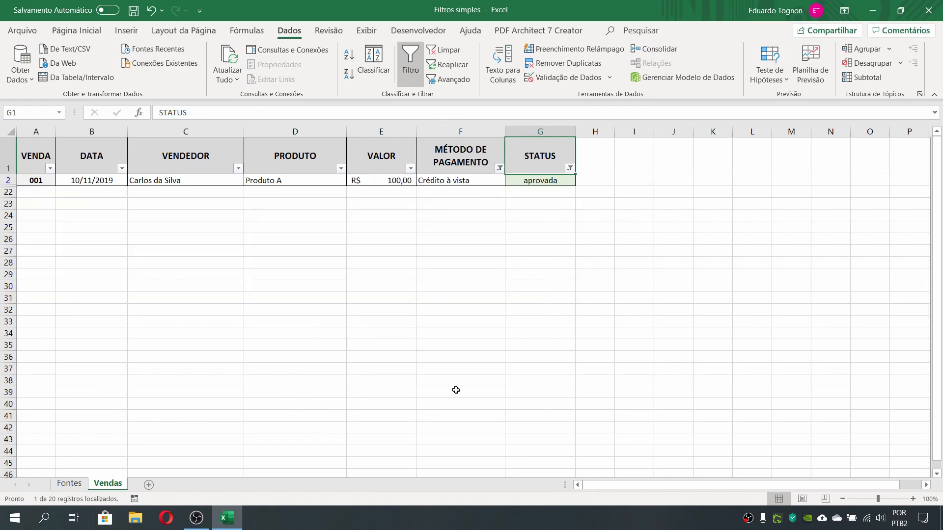
{"action": "left_click", "coordinate": [530, 182]}
{"action": "left_click", "coordinate": [459, 178]}
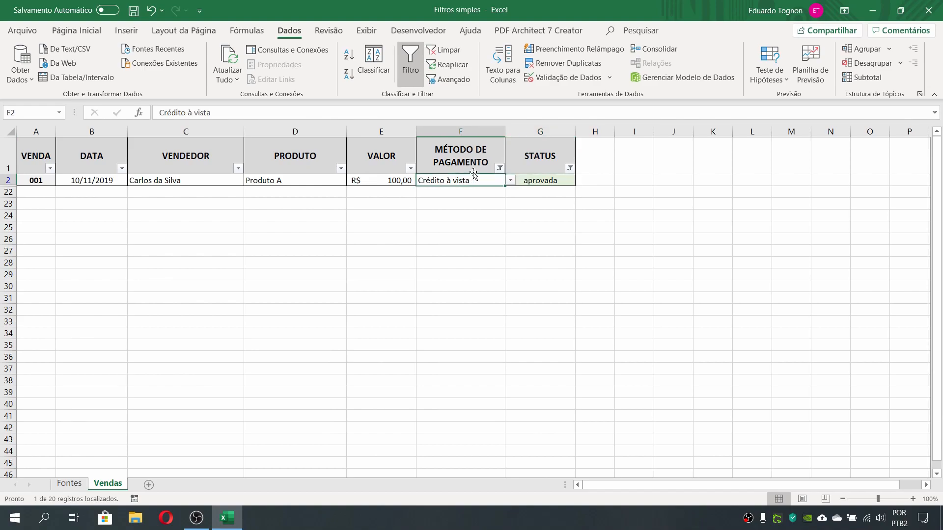
Step: Add Boleto and Crédito parcelado to the MÉTODO DE PAGAMENTO filter alongside Crédito à vista
{"action": "left_click", "coordinate": [499, 169]}
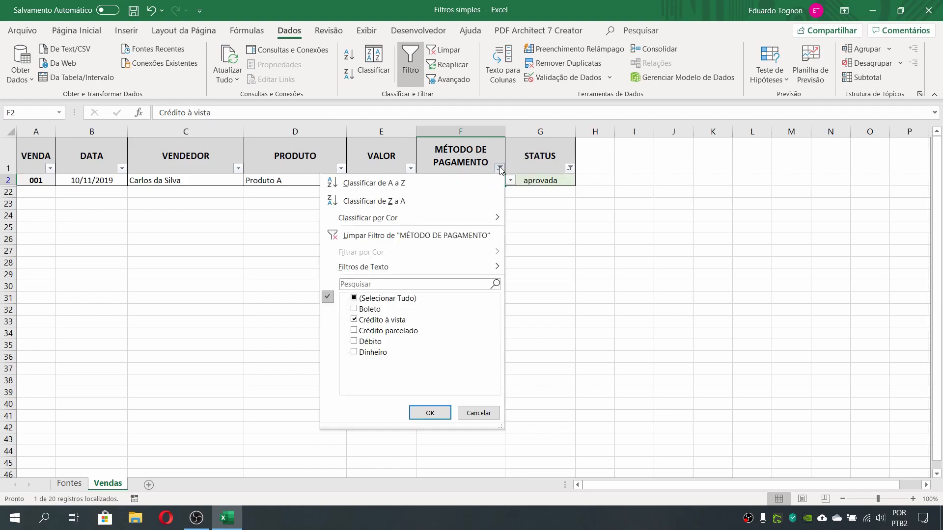
{"action": "left_click", "coordinate": [355, 311]}
{"action": "left_click", "coordinate": [355, 331]}
{"action": "left_click", "coordinate": [431, 414]}
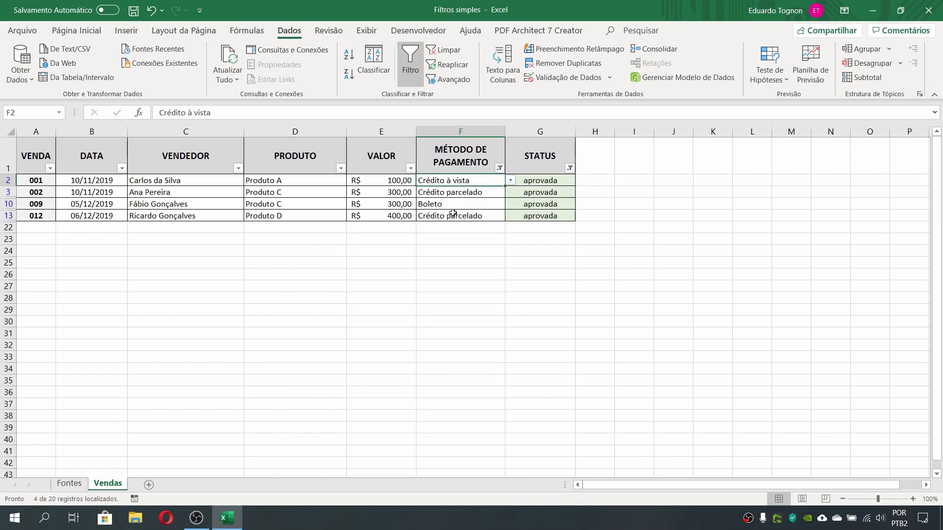
Step: Examine the STATUS and MÉTODO DE PAGAMENTO columns of the filtered sales and the payment methods included in the filter
{"action": "left_click", "coordinate": [554, 134]}
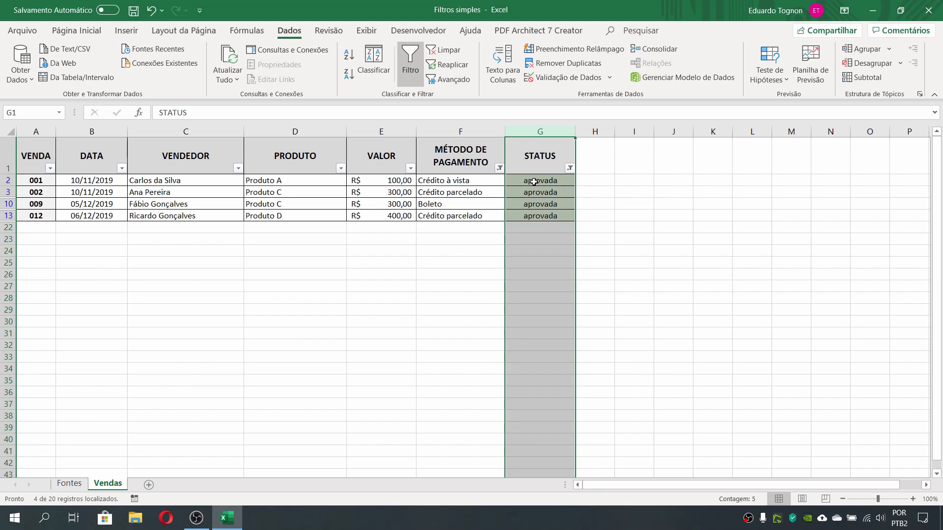
{"action": "left_click", "coordinate": [474, 182]}
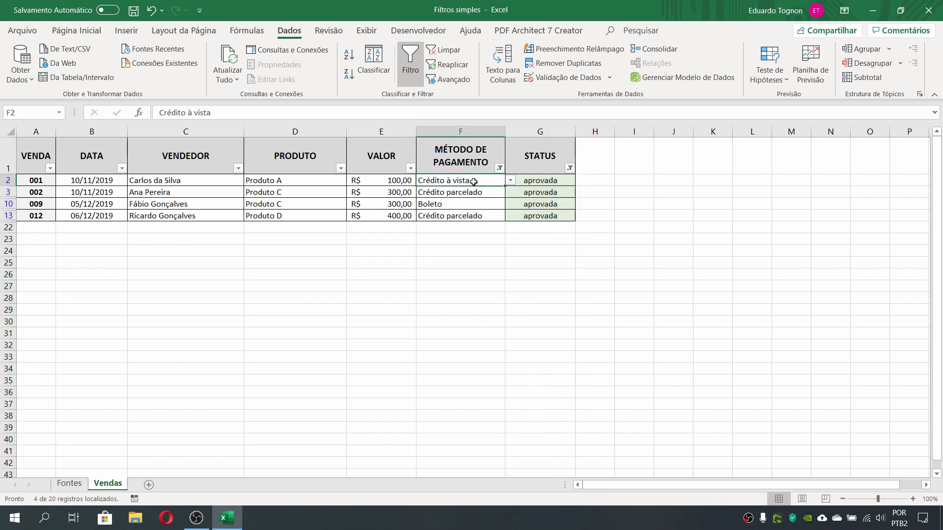
{"action": "left_click", "coordinate": [459, 204]}
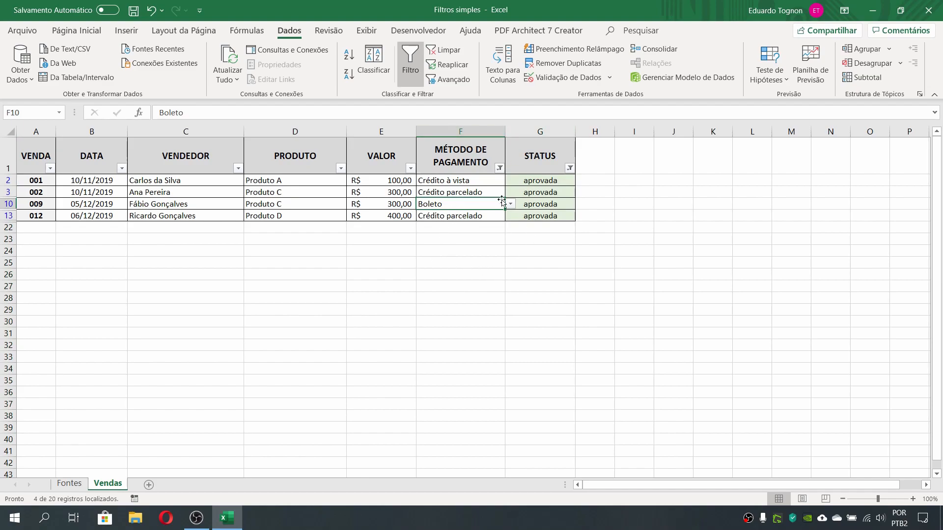
{"action": "left_click", "coordinate": [553, 132]}
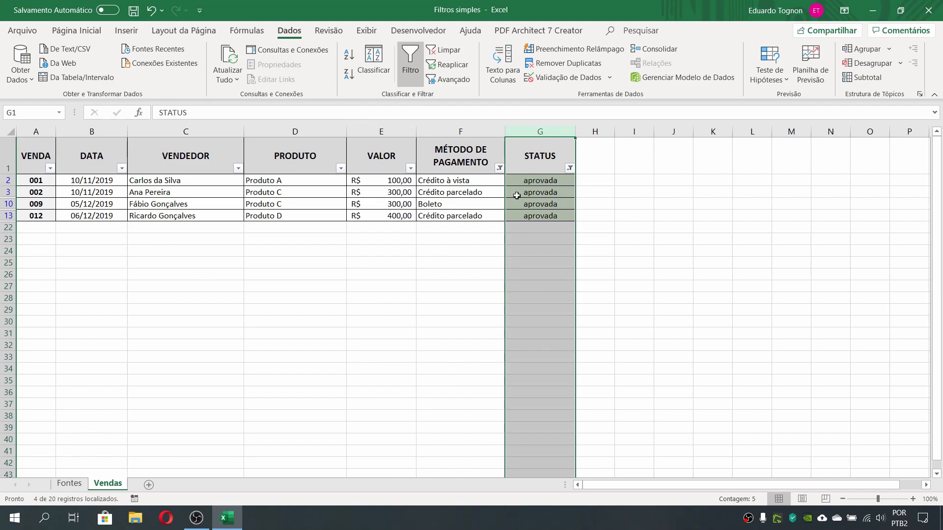
{"action": "left_click", "coordinate": [499, 168]}
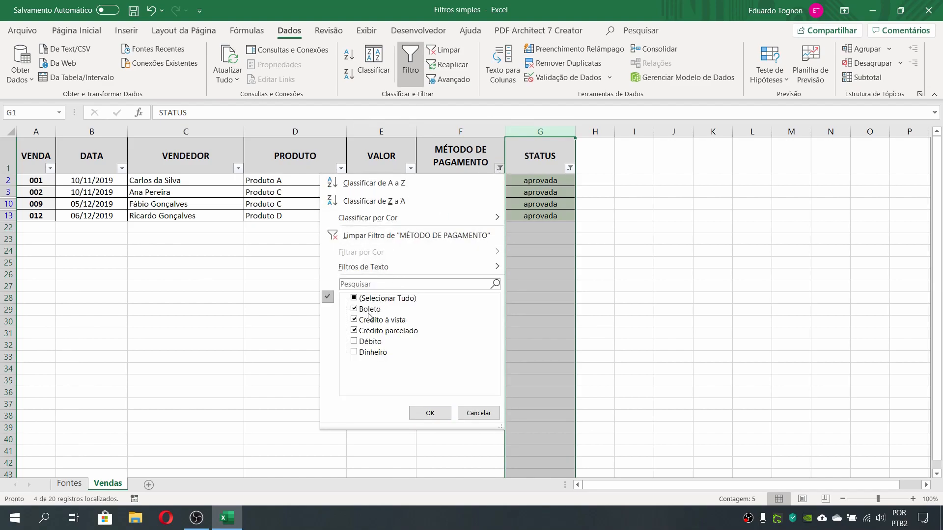
{"action": "left_click", "coordinate": [478, 413]}
{"action": "left_click", "coordinate": [454, 263]}
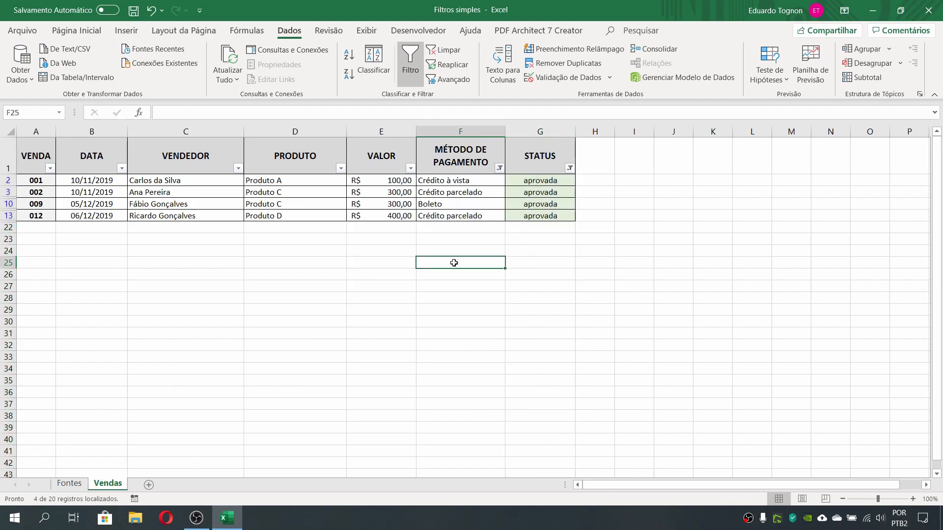
Step: Clear the filter from the STATUS column on its own, and clear all remaining filters from the table at once
{"action": "left_click", "coordinate": [570, 168]}
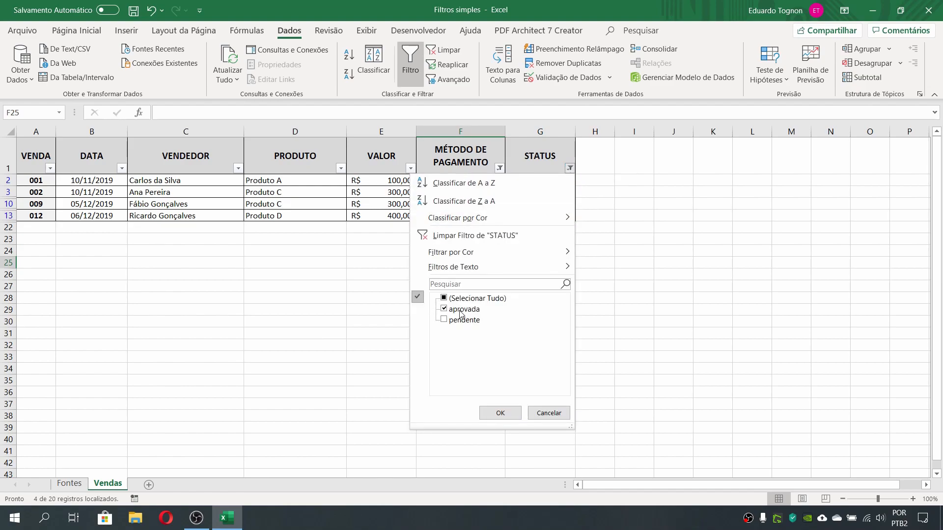
{"action": "left_click", "coordinate": [470, 236]}
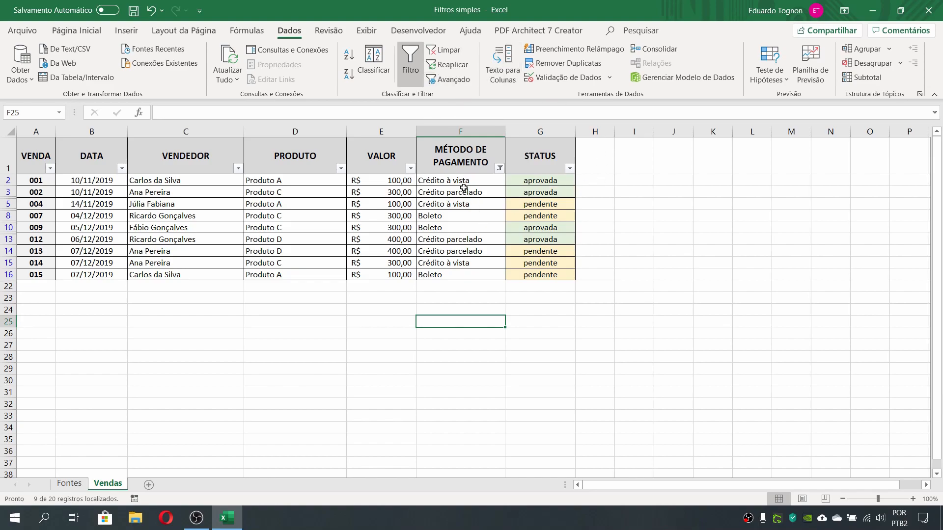
{"action": "left_click", "coordinate": [458, 129]}
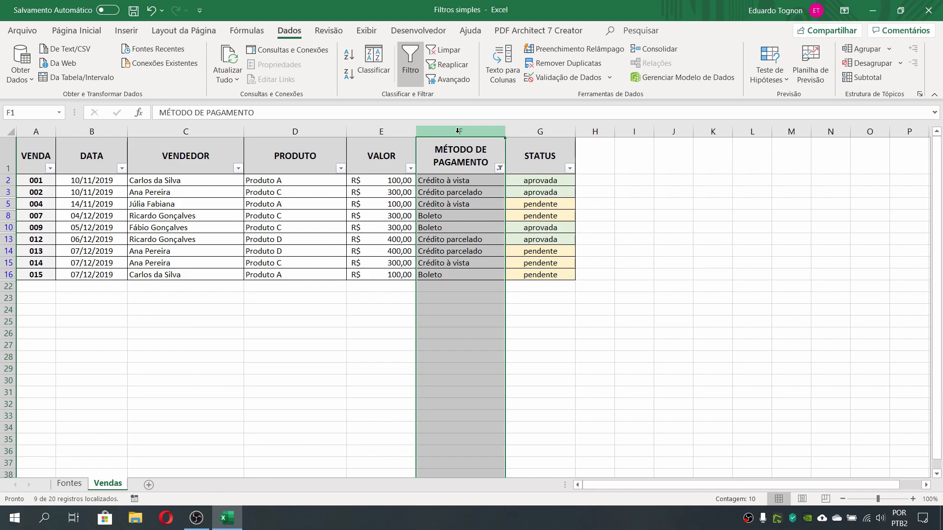
{"action": "left_click", "coordinate": [712, 263]}
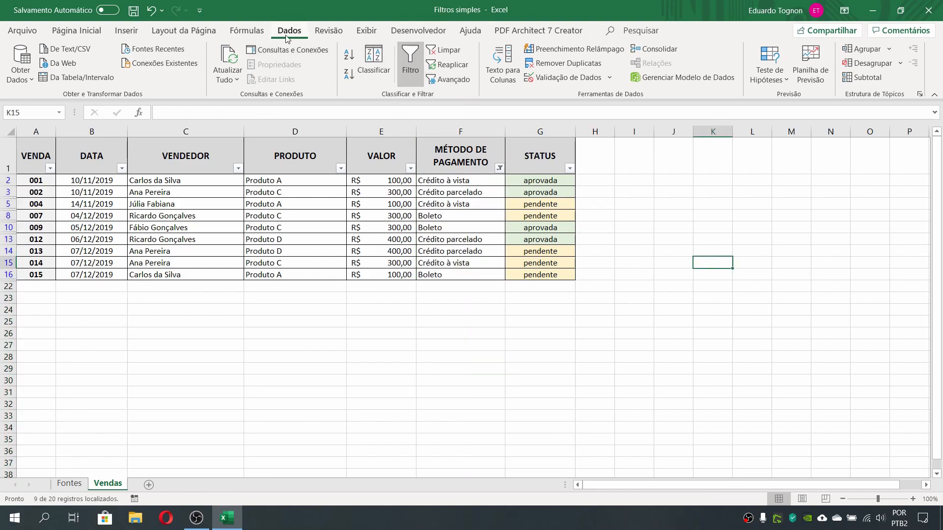
{"action": "left_click", "coordinate": [443, 51]}
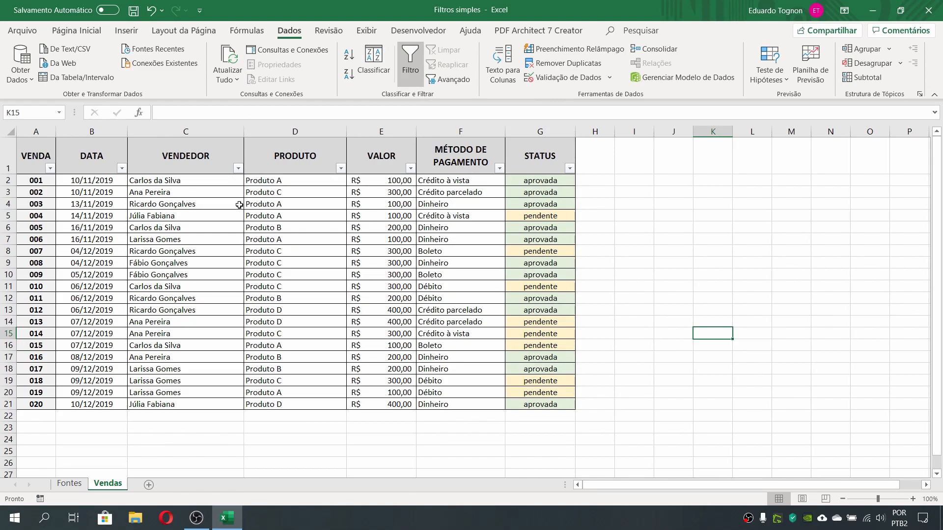
Step: Examine the products available for filtering in the PRODUTO column without applying a filter
{"action": "left_click", "coordinate": [286, 178]}
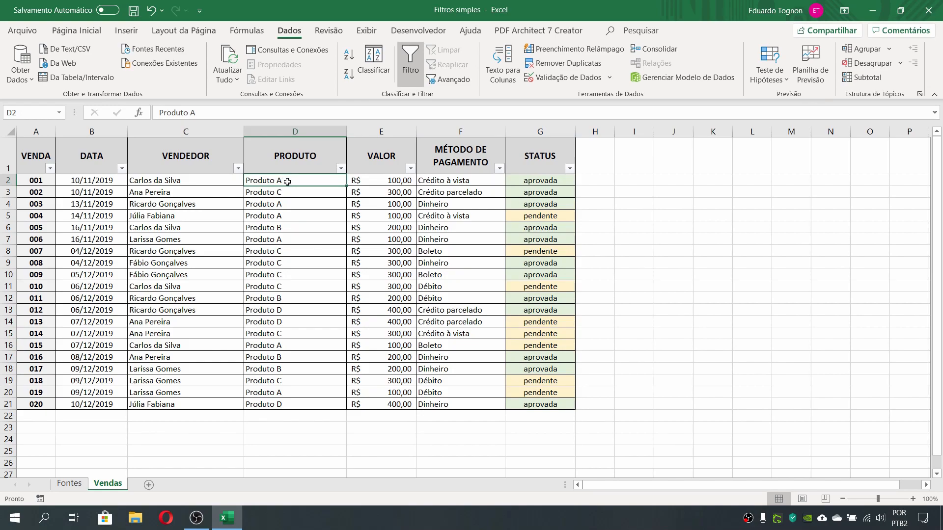
{"action": "left_click", "coordinate": [340, 168]}
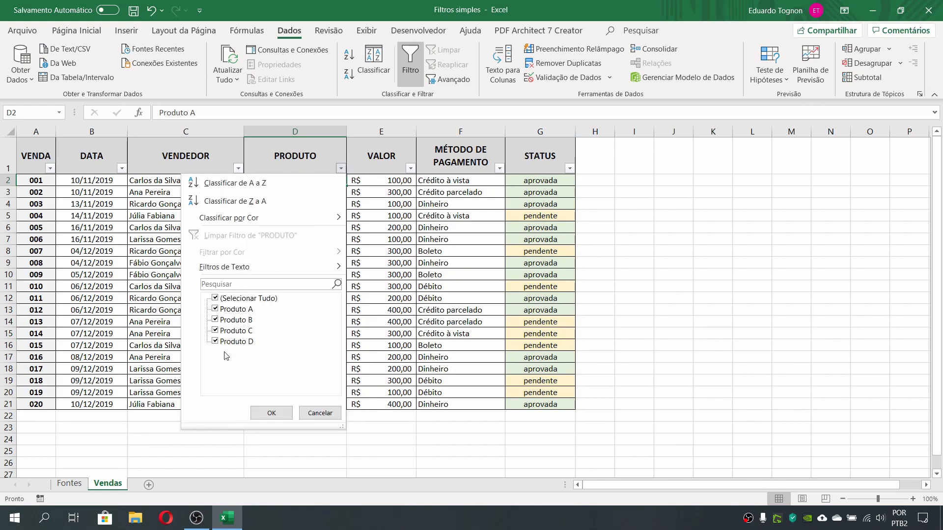
{"action": "left_click", "coordinate": [323, 412]}
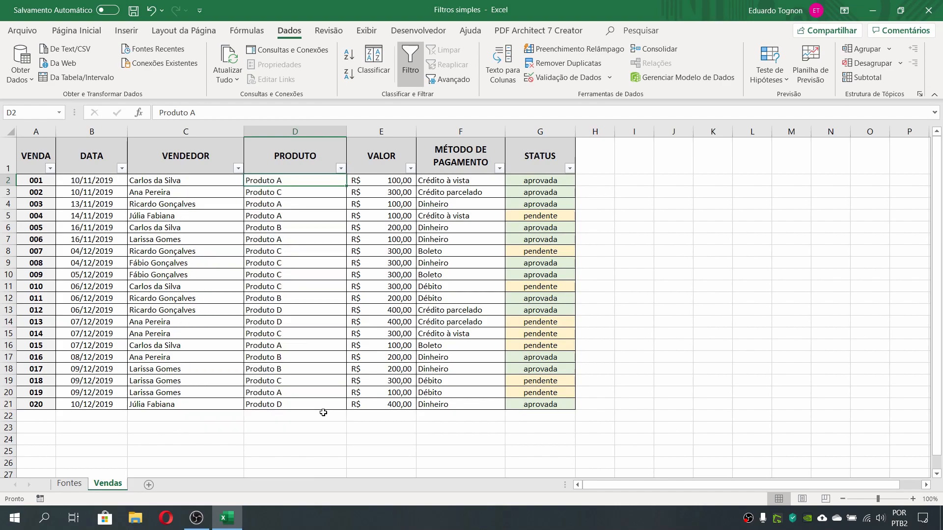
Step: Filter the VENDEDOR column to show only the sales of the fifth seller in the filter list
{"action": "left_click", "coordinate": [207, 165]}
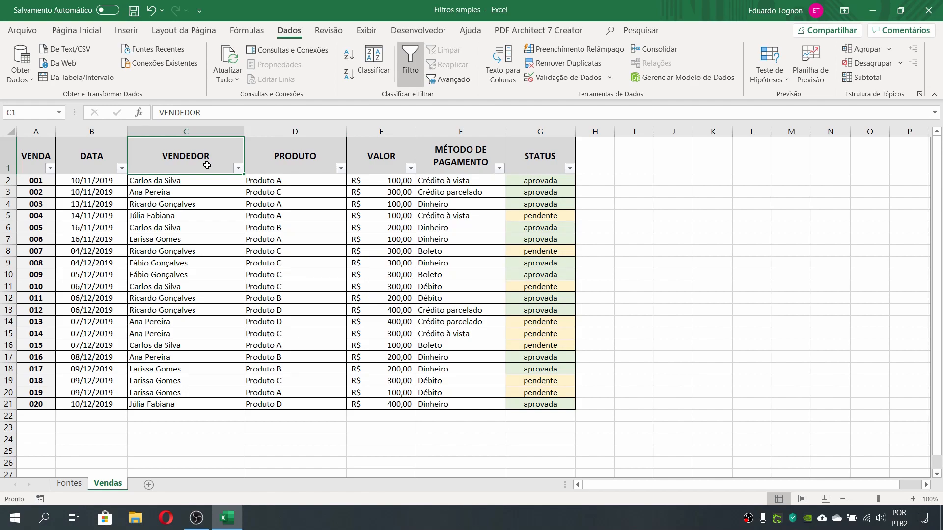
{"action": "left_click", "coordinate": [238, 169]}
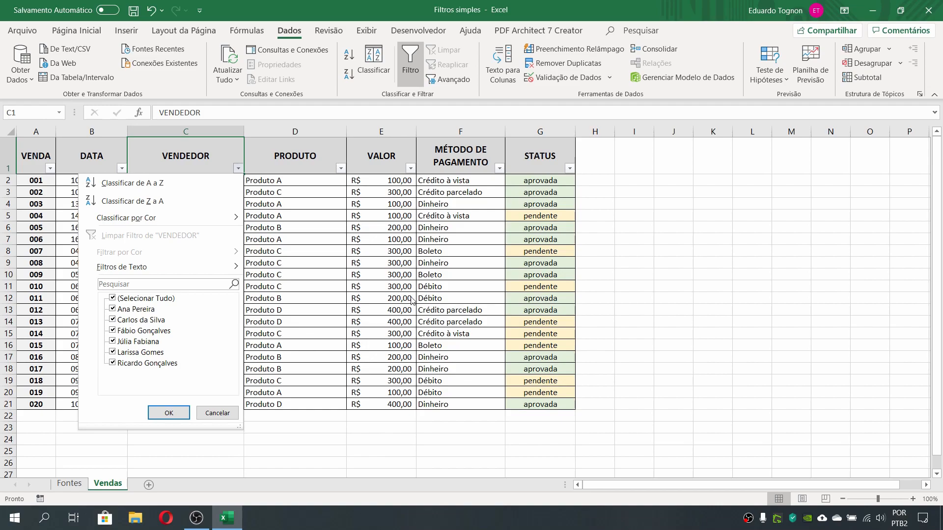
{"action": "left_click", "coordinate": [113, 298]}
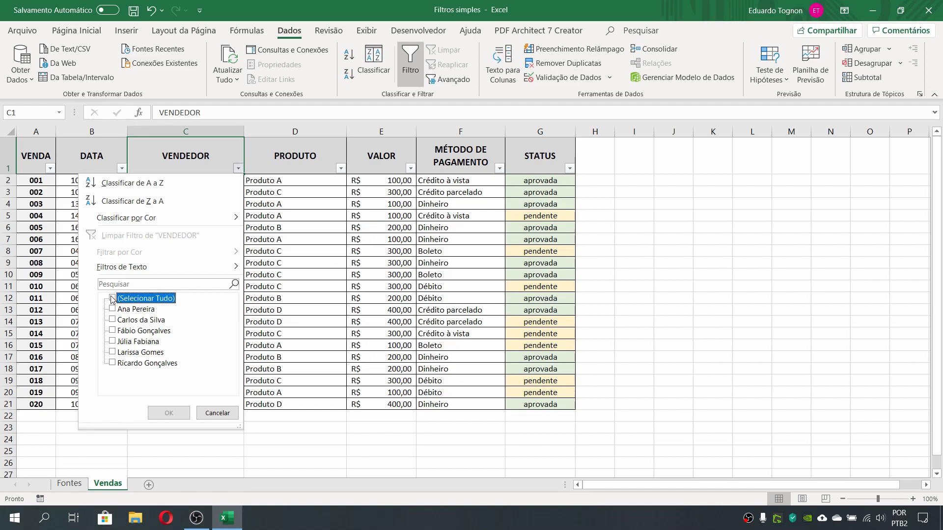
{"action": "left_click", "coordinate": [112, 353]}
{"action": "left_click", "coordinate": [169, 412]}
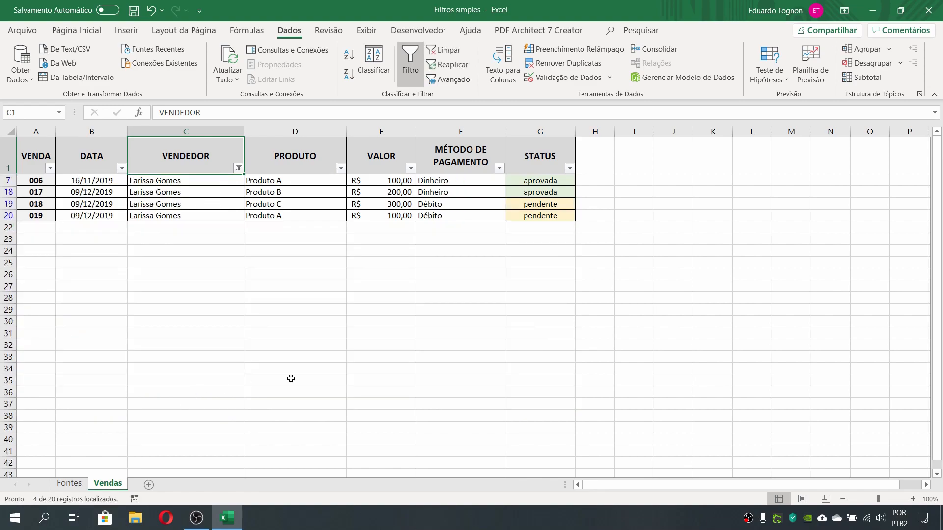
Step: Filter the STATUS column to show only the chosen seller's aprovada sales
{"action": "left_click", "coordinate": [570, 168]}
{"action": "left_click", "coordinate": [443, 298]}
{"action": "left_click", "coordinate": [444, 310]}
{"action": "left_click", "coordinate": [500, 413]}
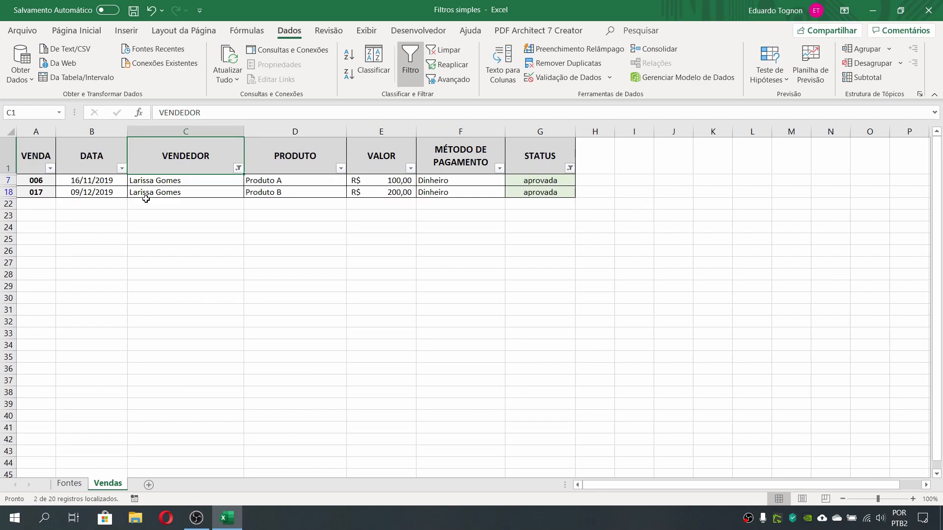
Step: Clear all filters and set the first condition of a custom VENDEDOR text filter to começa com "a"
{"action": "left_click", "coordinate": [443, 50]}
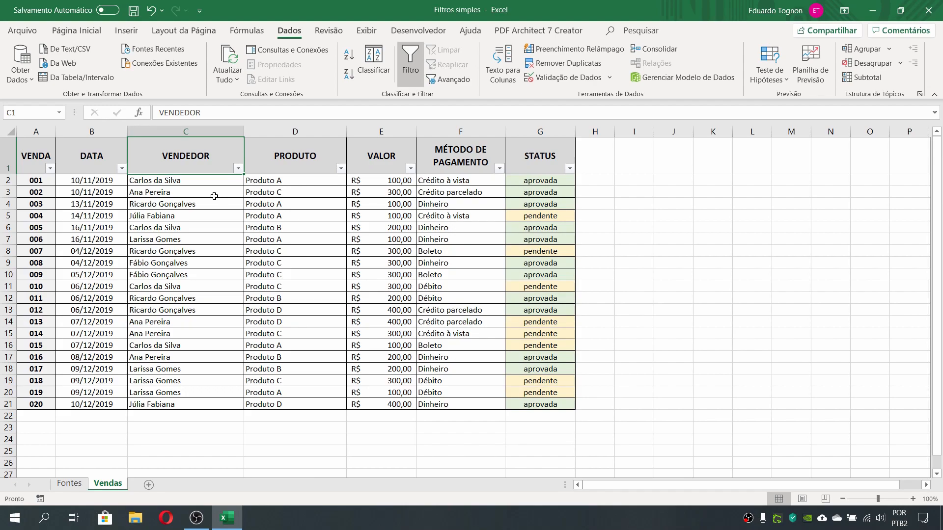
{"action": "left_click", "coordinate": [239, 170]}
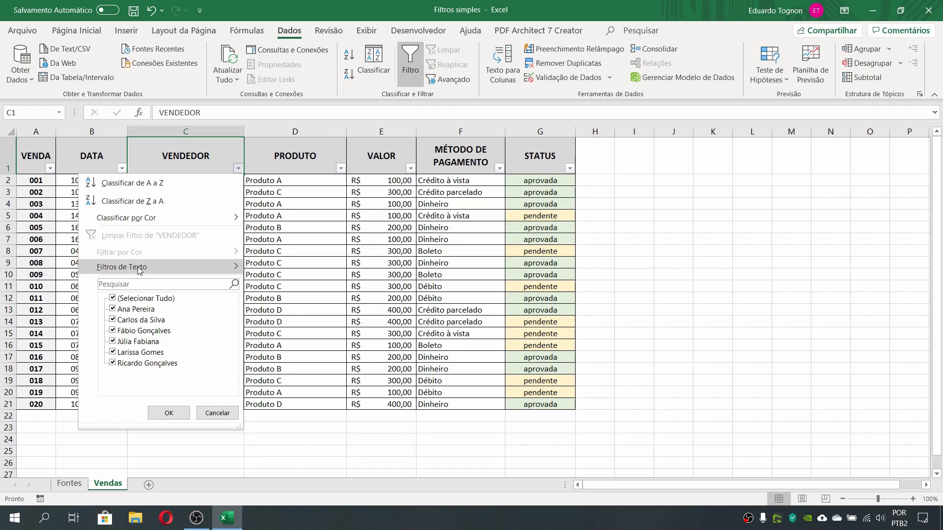
{"action": "mouse_move", "coordinate": [137, 269]}
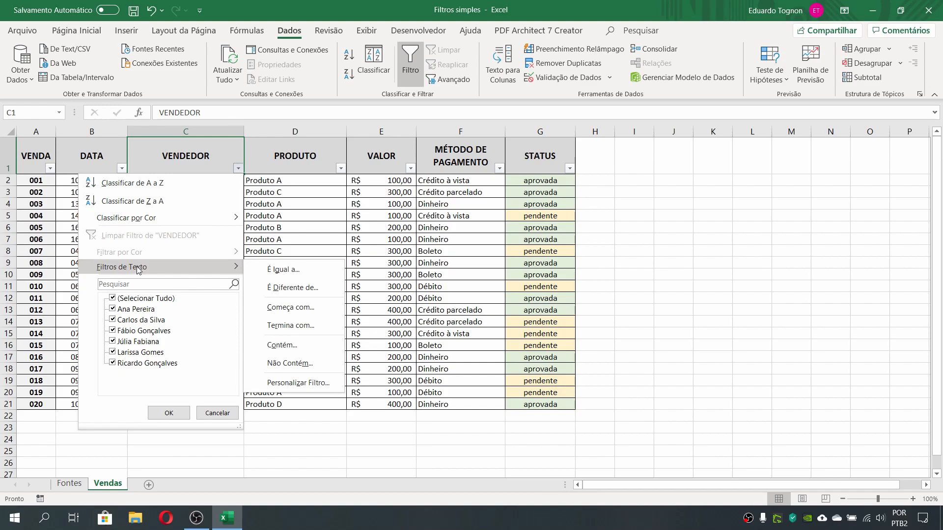
{"action": "left_click", "coordinate": [287, 308]}
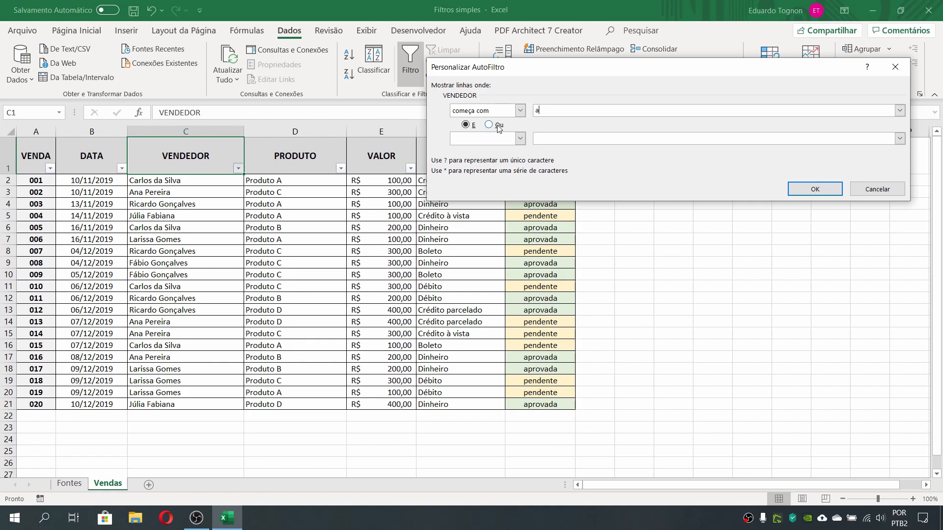
Step: Add an alternative condition (Ou) começa com "c" to the custom VENDEDOR filter and apply it
{"action": "left_click", "coordinate": [521, 138]}
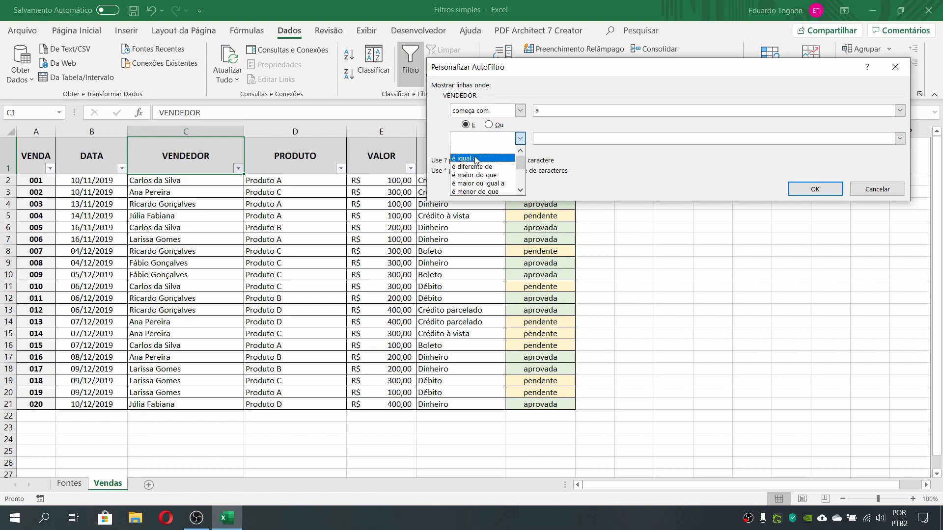
{"action": "scroll", "coordinate": [500, 166], "scroll_direction": "down", "scroll_amount": 3}
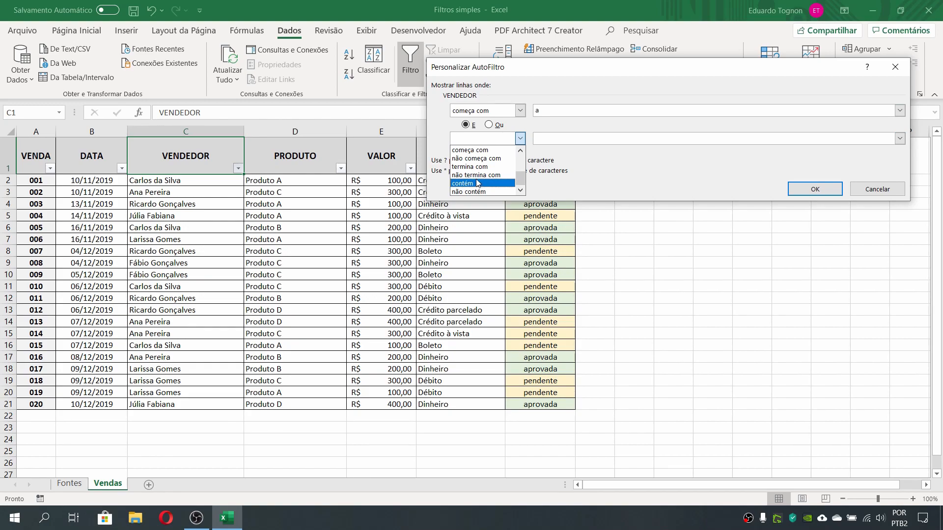
{"action": "left_click", "coordinate": [524, 74]}
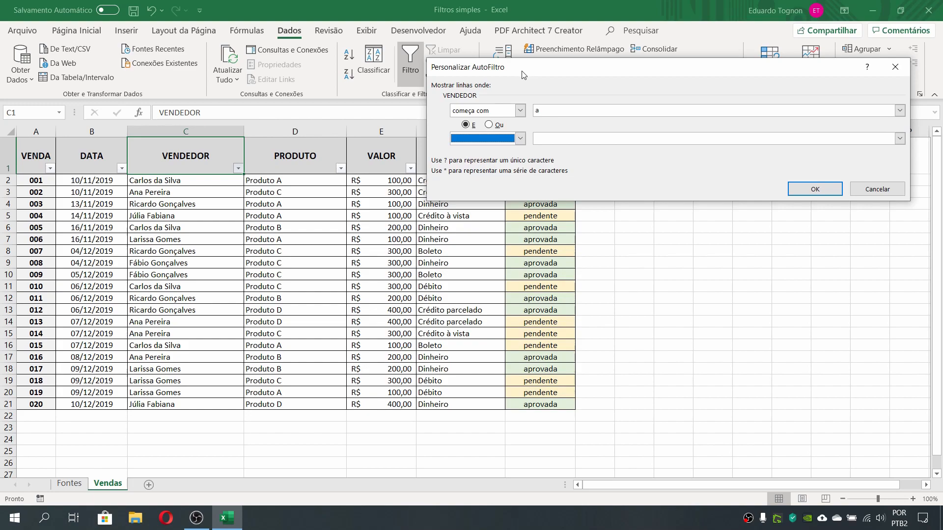
{"action": "left_click", "coordinate": [520, 111]}
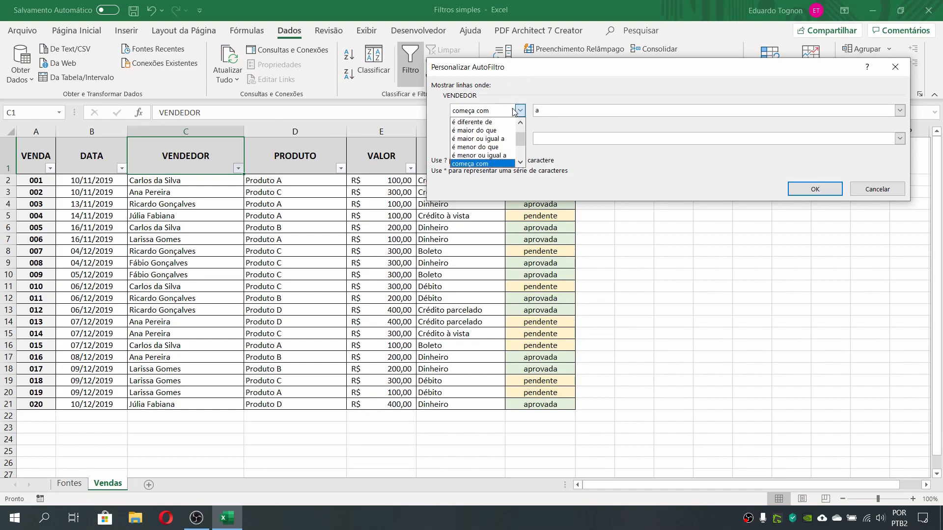
{"action": "left_click", "coordinate": [520, 111]}
{"action": "left_click", "coordinate": [488, 125]}
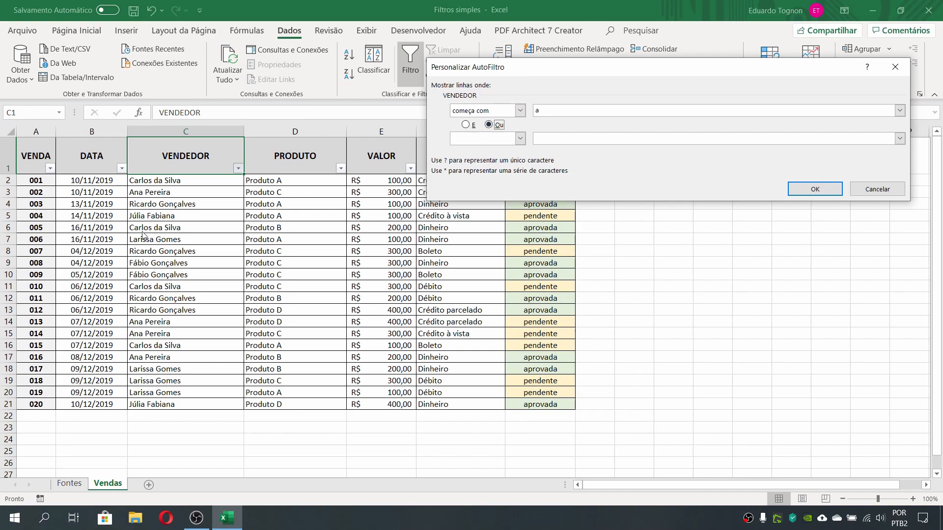
{"action": "left_click", "coordinate": [512, 137]}
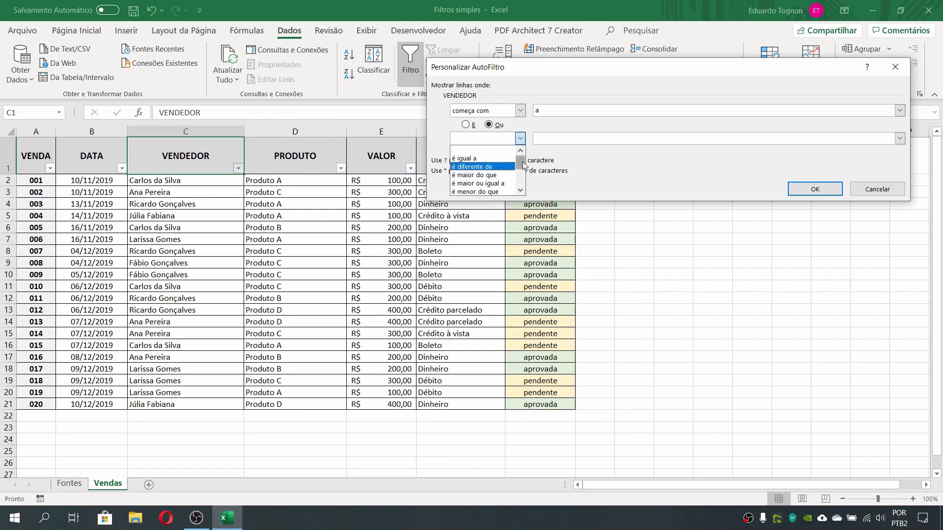
{"action": "left_click_drag", "start_coordinate": [521, 163], "coordinate": [522, 181]}
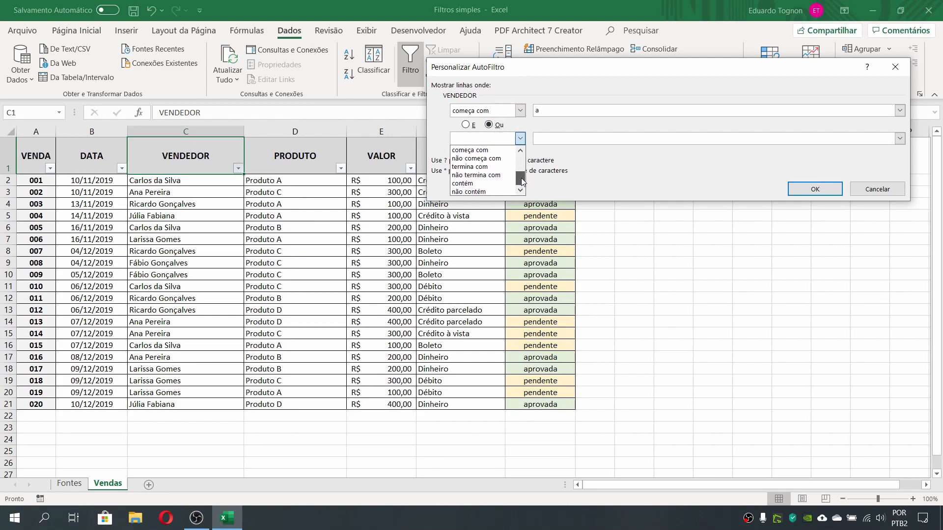
{"action": "left_click", "coordinate": [499, 149]}
{"action": "left_click", "coordinate": [552, 140]}
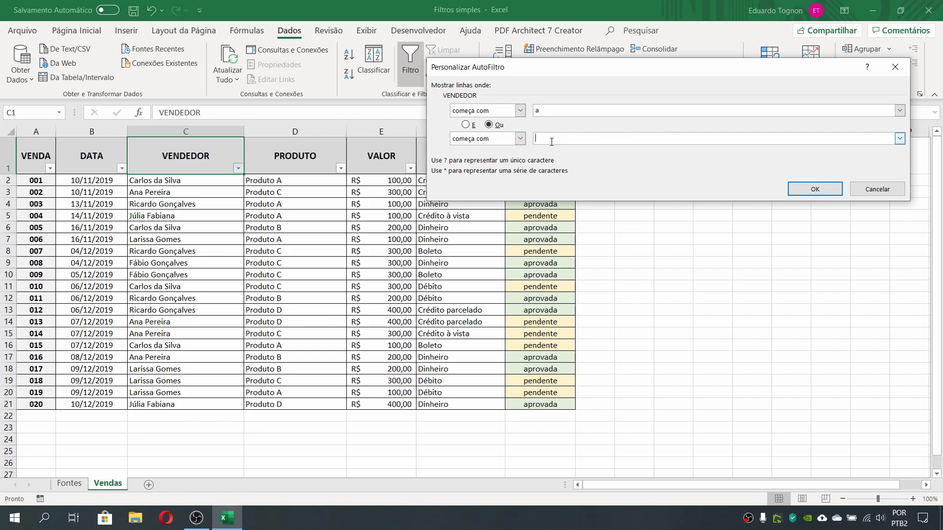
{"action": "type", "text": "c"}
{"action": "left_click", "coordinate": [821, 194]}
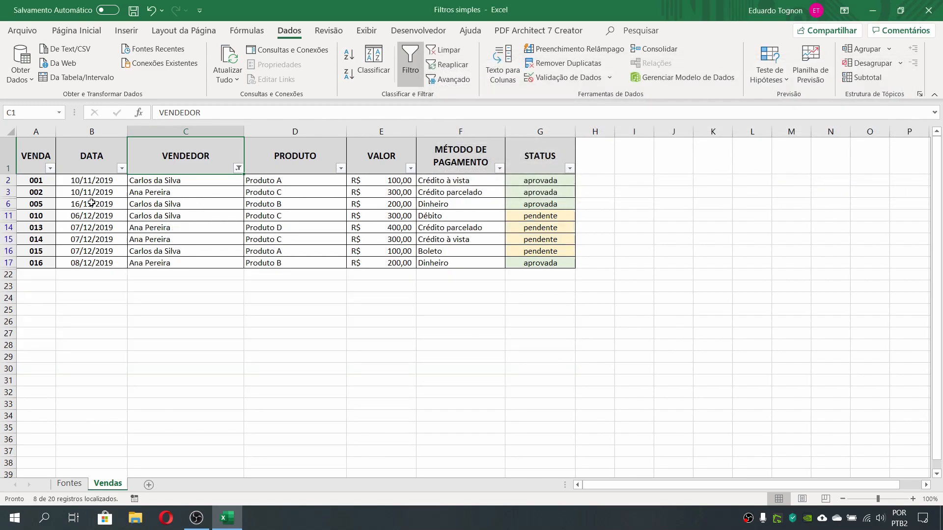
Step: Clear the VENDEDOR filter and check the sellers who share the same surname in the full list
{"action": "left_click", "coordinate": [153, 182]}
{"action": "left_click", "coordinate": [143, 205]}
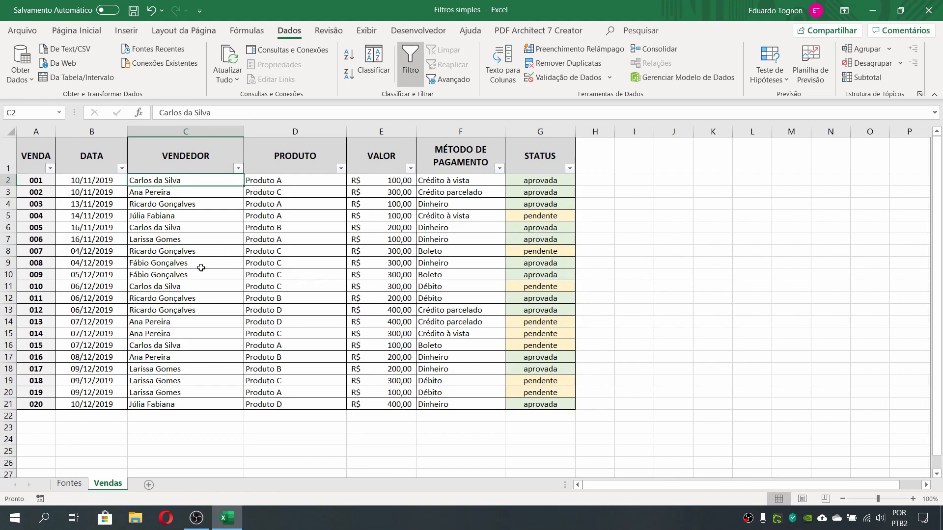
{"action": "left_click", "coordinate": [185, 251]}
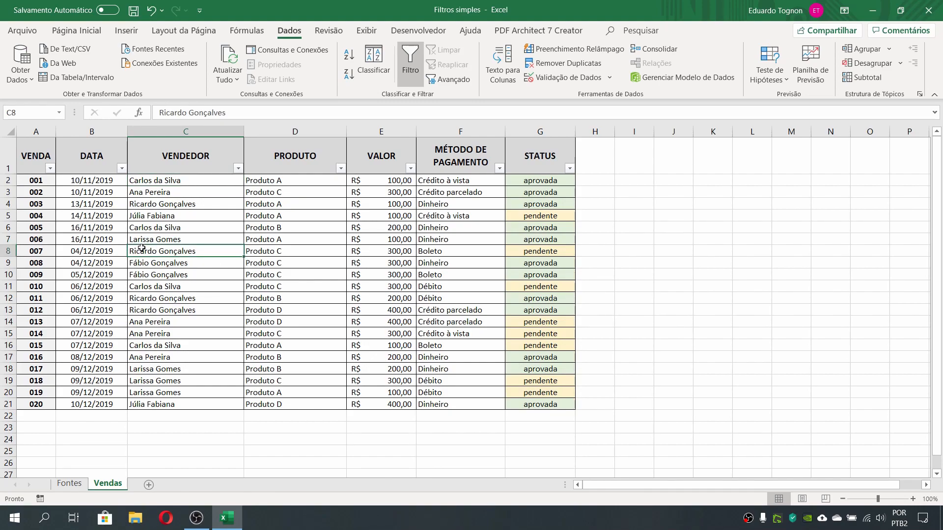
{"action": "left_click", "coordinate": [156, 265]}
Step: Filter the VENDEDOR column with contém for the surname shared by two sellers, and clear that filter after checking the rows
{"action": "left_click", "coordinate": [238, 168]}
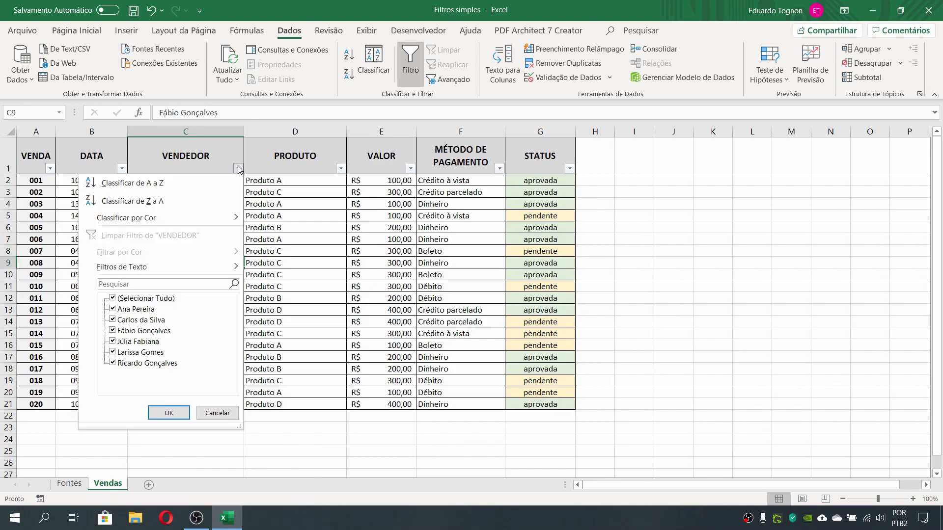
{"action": "mouse_move", "coordinate": [174, 267]}
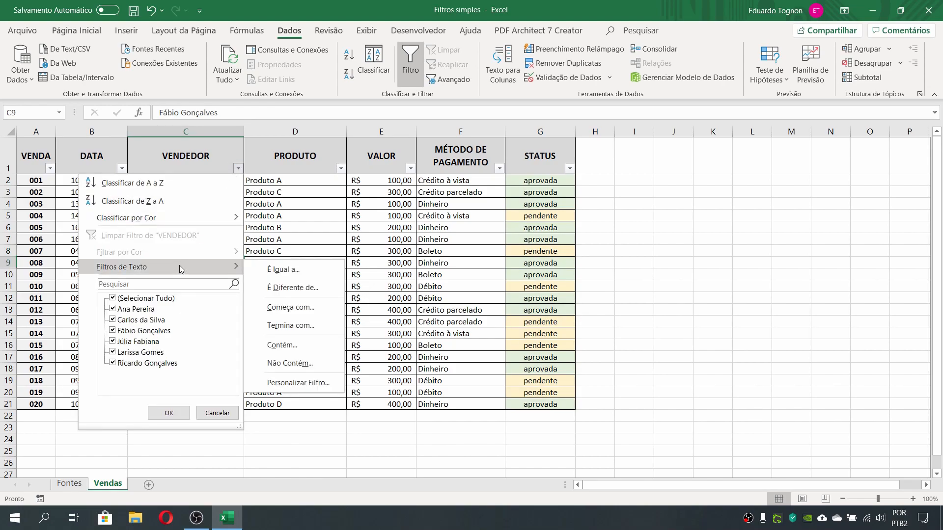
{"action": "left_click", "coordinate": [301, 347]}
{"action": "type", "text": "gonçalves"}
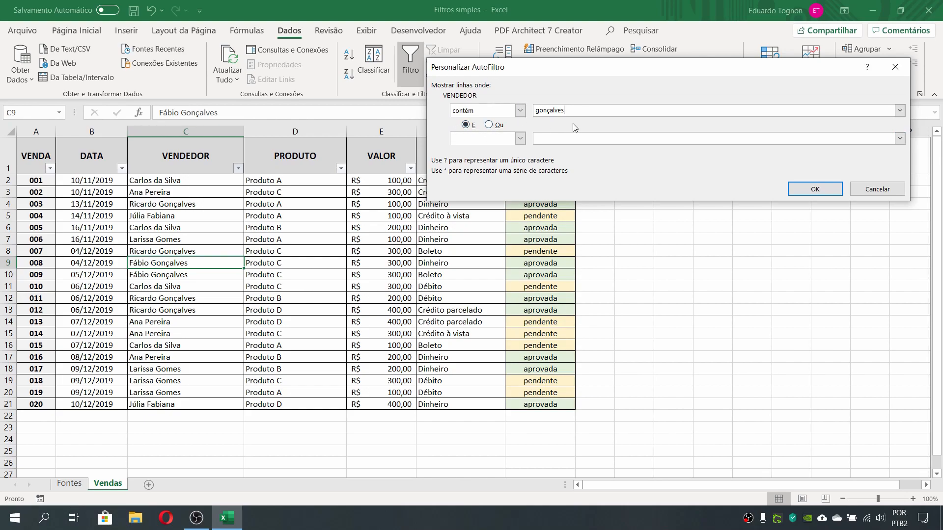
{"action": "left_click", "coordinate": [816, 191]}
{"action": "left_click", "coordinate": [186, 180]}
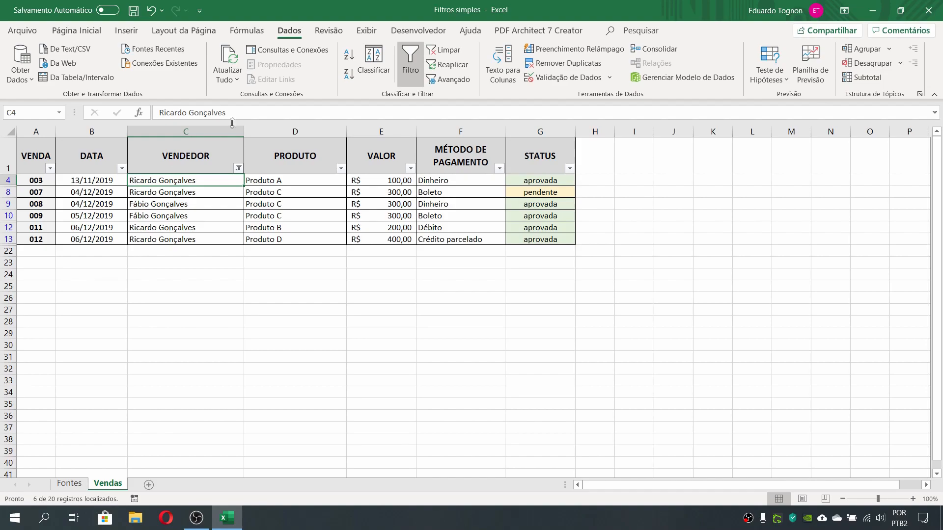
{"action": "left_click", "coordinate": [443, 50]}
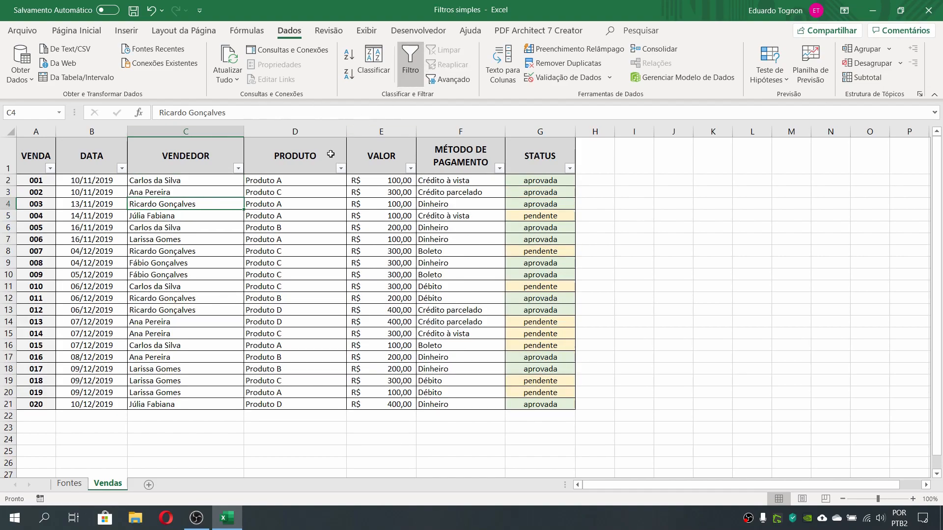
Step: Examine the comparison operators offered in the custom filter for the VENDEDOR column without applying a filter
{"action": "left_click", "coordinate": [238, 169]}
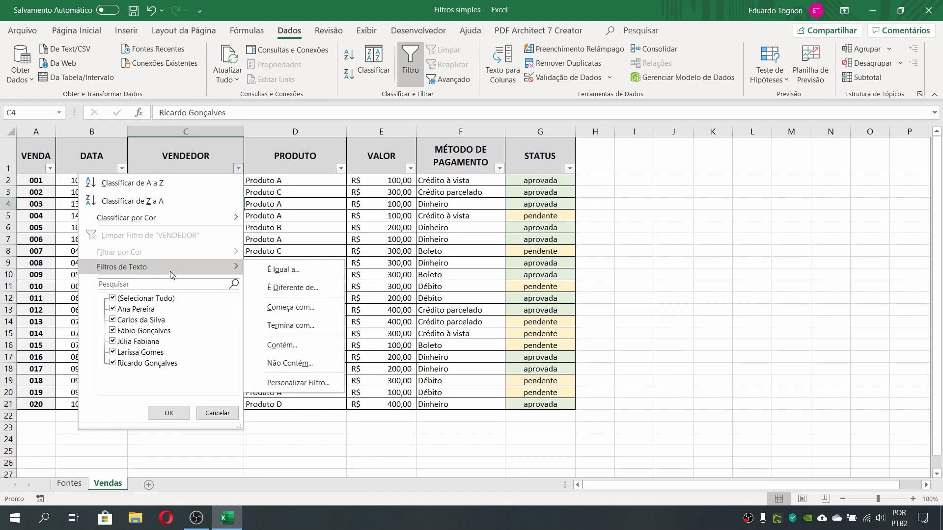
{"action": "left_click", "coordinate": [297, 387]}
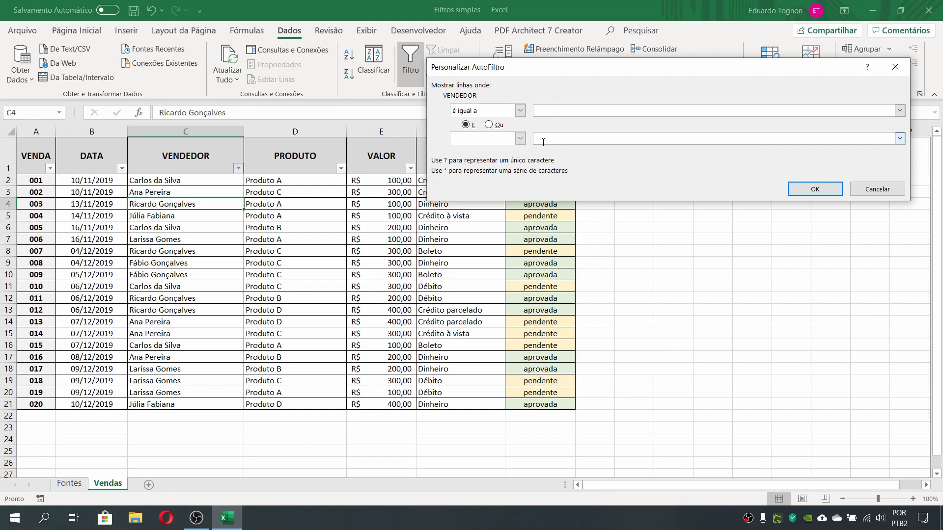
{"action": "left_click", "coordinate": [521, 111]}
{"action": "scroll", "coordinate": [521, 142], "scroll_direction": "down", "scroll_amount": 3}
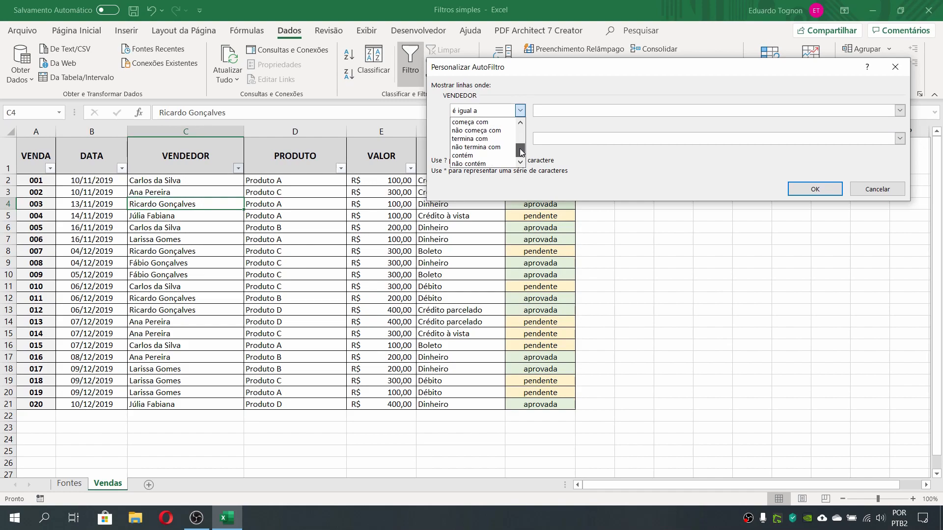
{"action": "left_click", "coordinate": [564, 111]}
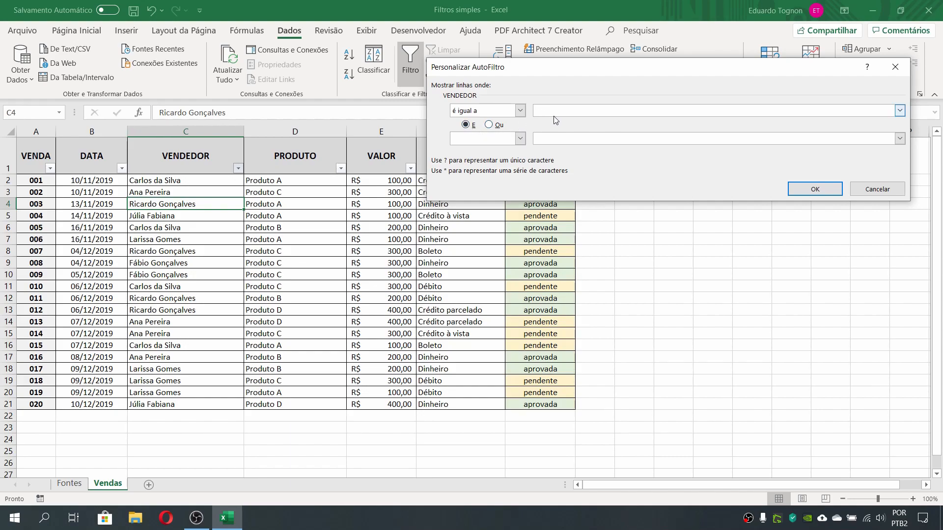
{"action": "left_click", "coordinate": [872, 190]}
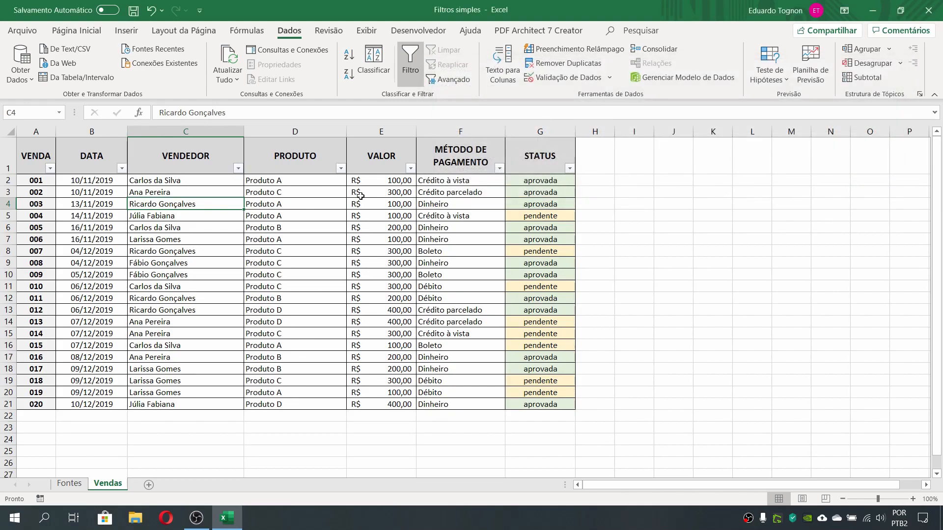
Step: Filter the VALOR column with the number filter é igual a R$200,00
{"action": "left_click", "coordinate": [396, 152]}
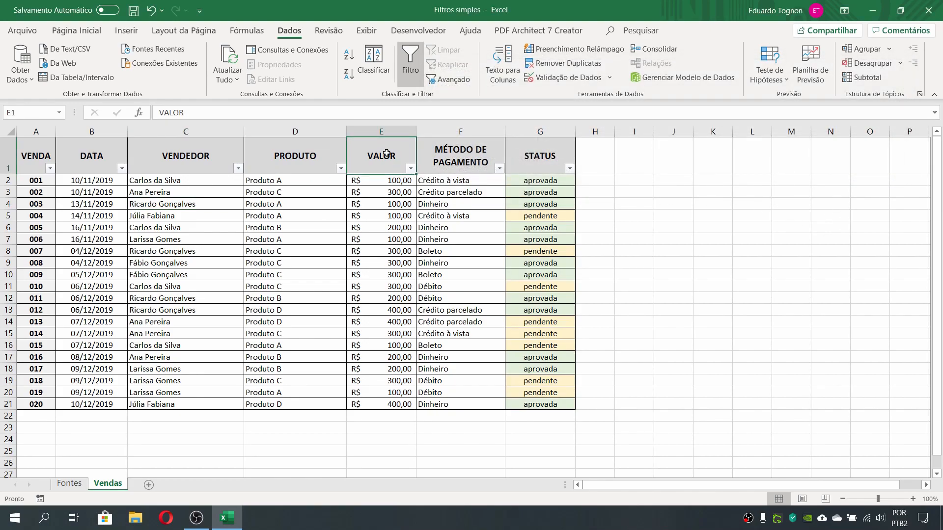
{"action": "left_click", "coordinate": [385, 131]}
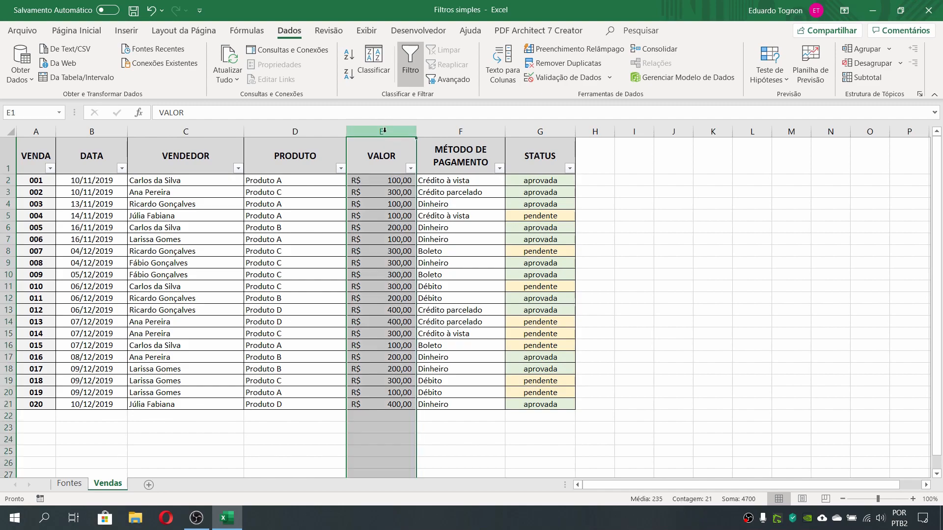
{"action": "left_click", "coordinate": [394, 193]}
{"action": "left_click", "coordinate": [395, 179]}
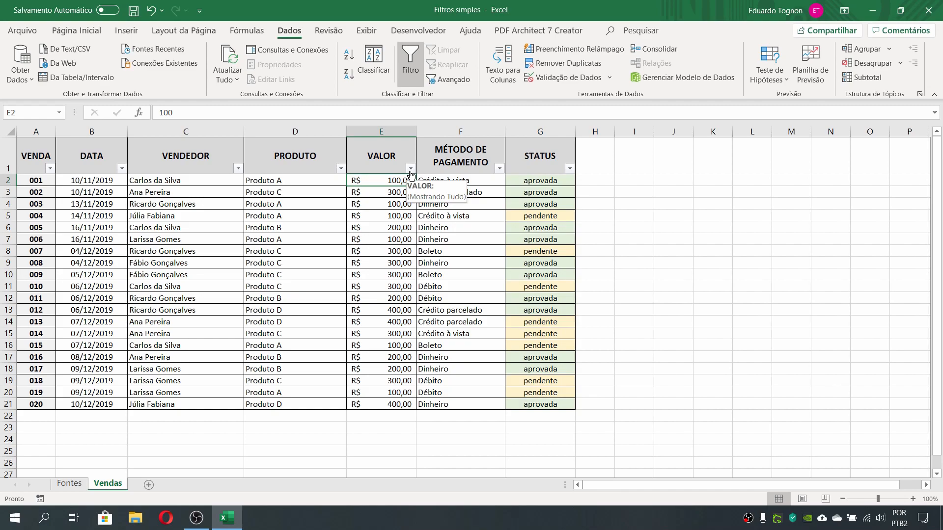
{"action": "left_click", "coordinate": [411, 169]}
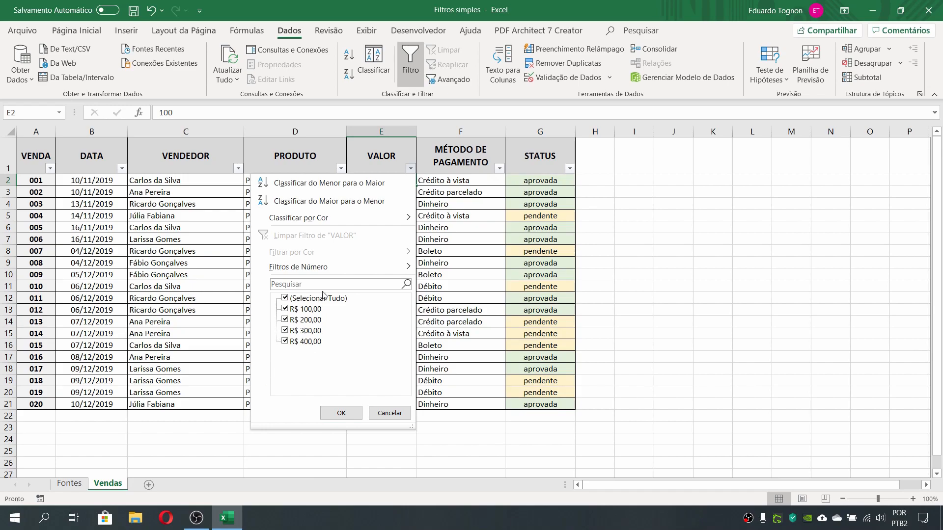
{"action": "mouse_move", "coordinate": [330, 267]}
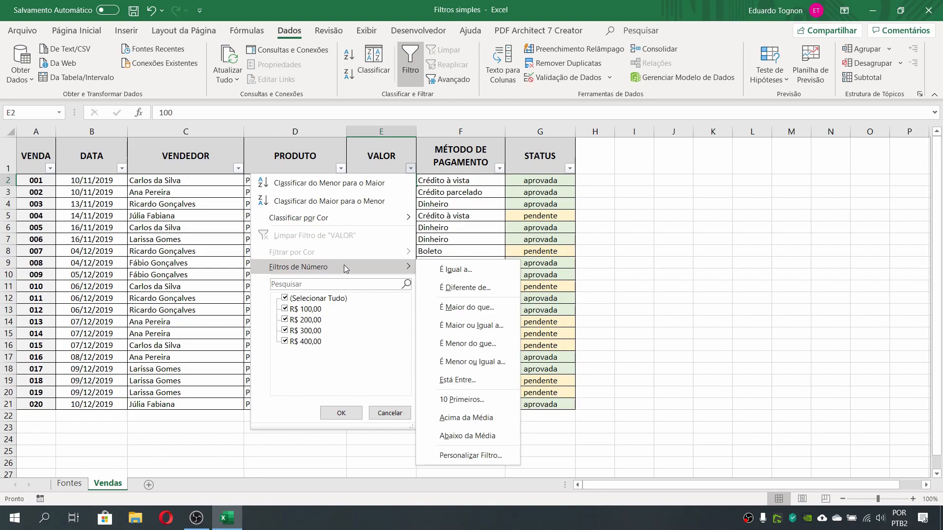
{"action": "left_click", "coordinate": [453, 271]}
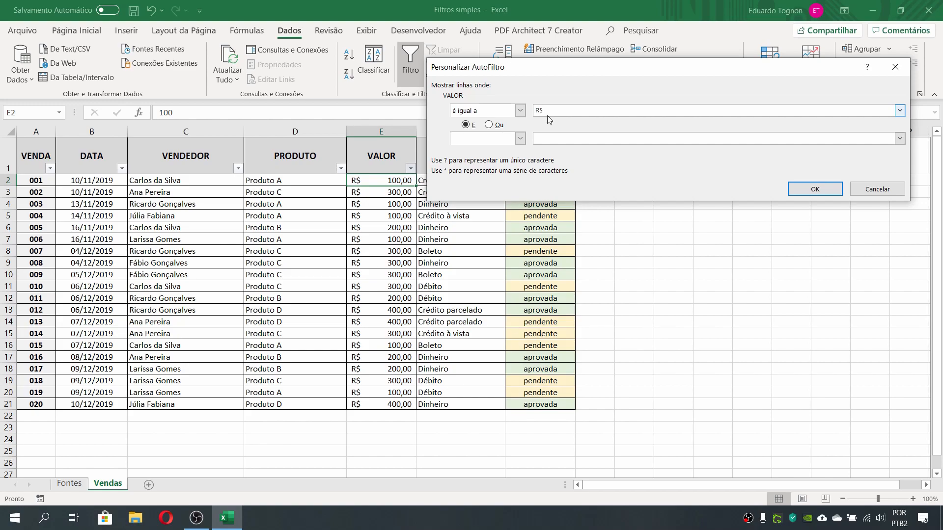
{"action": "type", "text": "200,00"}
{"action": "left_click", "coordinate": [812, 190]}
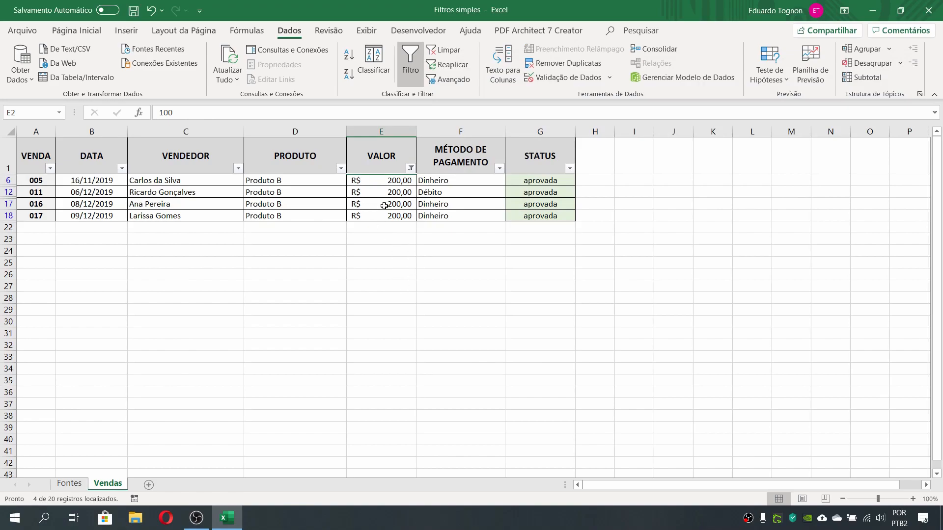
Step: Clear the R$200,00 filter on VALOR and filter the column with é maior ou igual a R$ 300,00
{"action": "left_click", "coordinate": [411, 168]}
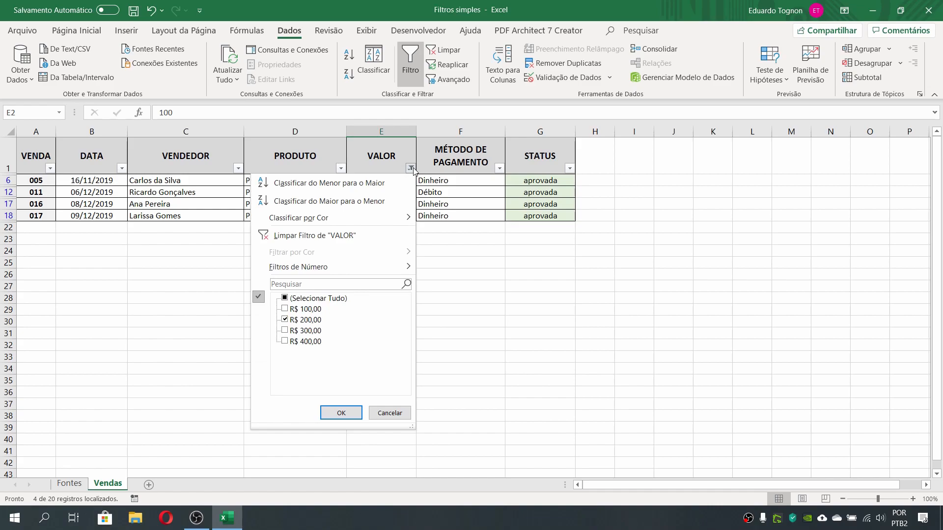
{"action": "left_click", "coordinate": [301, 240]}
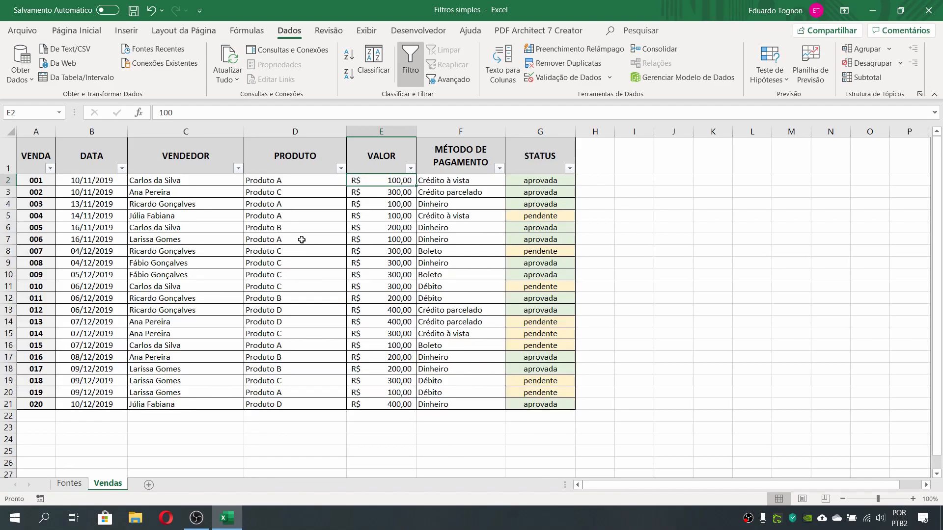
{"action": "left_click", "coordinate": [411, 168]}
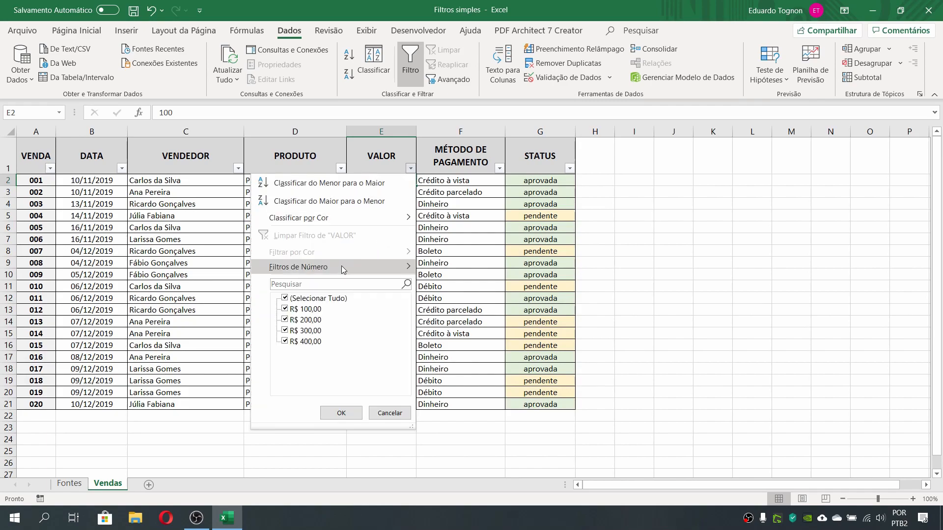
{"action": "mouse_move", "coordinate": [339, 266]}
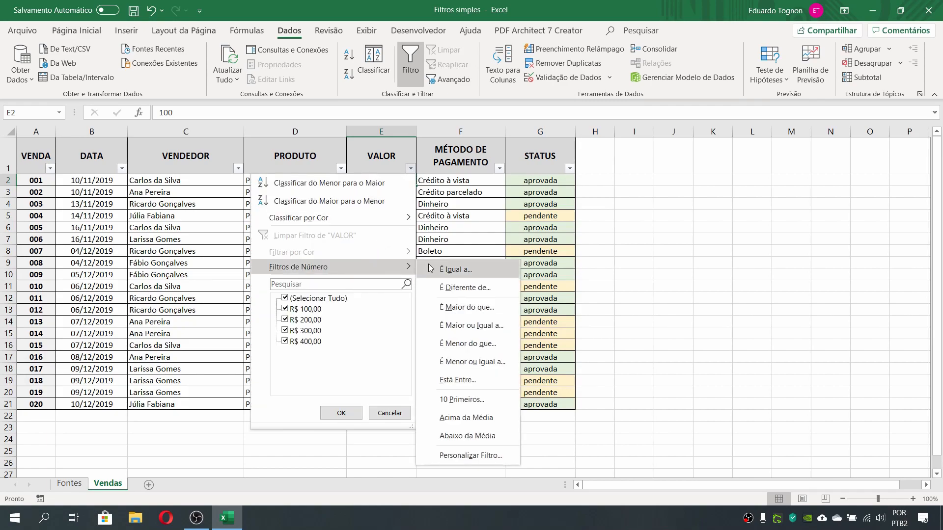
{"action": "left_click", "coordinate": [466, 305]}
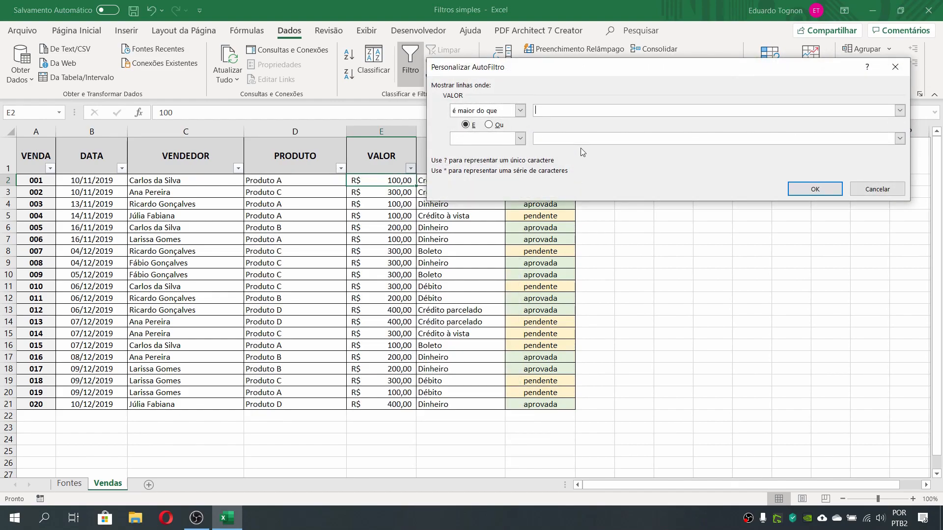
{"action": "type", "text": "R$ 300,00"}
{"action": "left_click", "coordinate": [520, 111]}
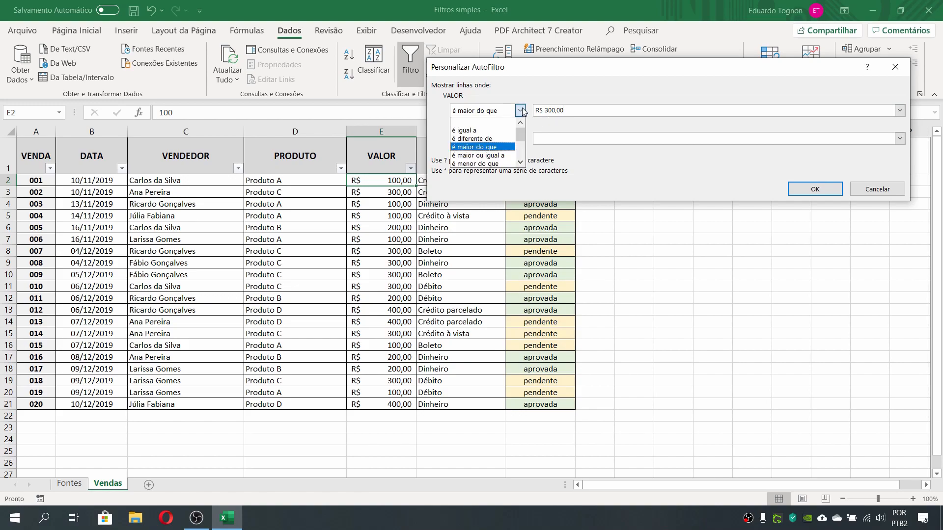
{"action": "left_click", "coordinate": [488, 157]}
{"action": "left_click", "coordinate": [582, 110]}
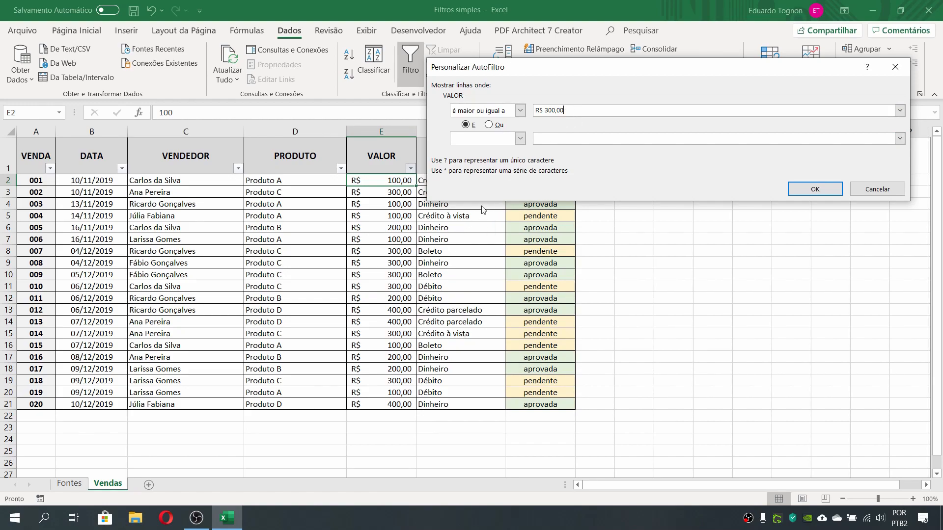
{"action": "left_click", "coordinate": [519, 111]}
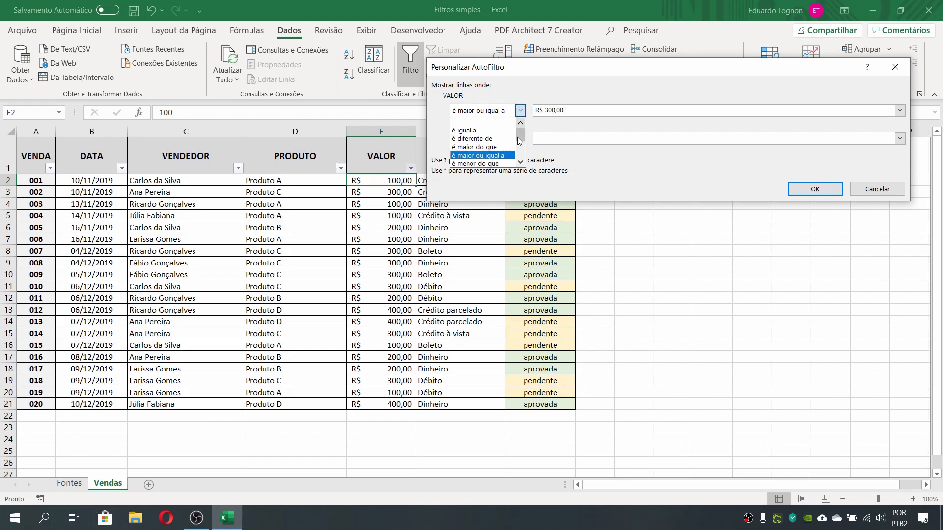
{"action": "mouse_move", "coordinate": [520, 135]}
{"action": "left_mouse_down"}
{"action": "mouse_move", "coordinate": [521, 152]}
{"action": "mouse_move", "coordinate": [523, 131]}
{"action": "left_mouse_up"}
{"action": "left_click", "coordinate": [815, 189]}
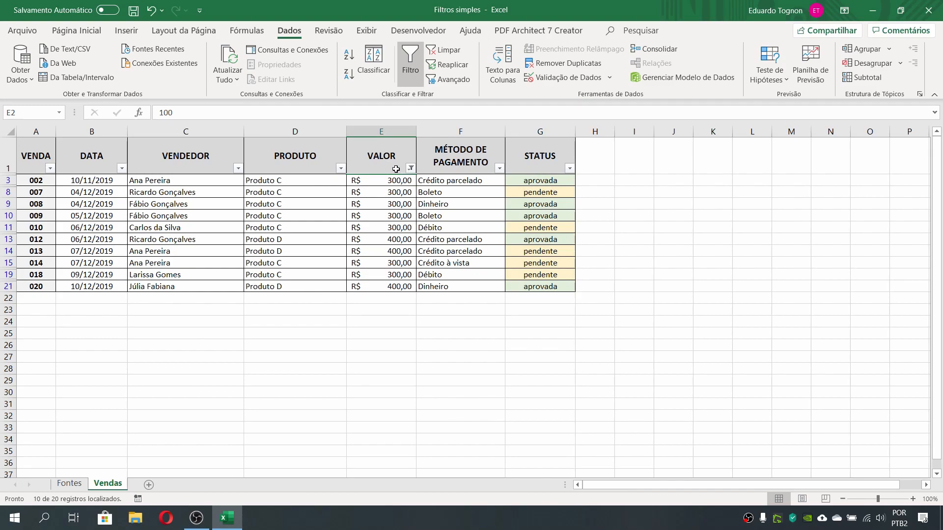
Step: Clear the VALOR filter and apply the number filter Está Entre, from R$ 200,00 to R$ 400,00
{"action": "left_click", "coordinate": [448, 53]}
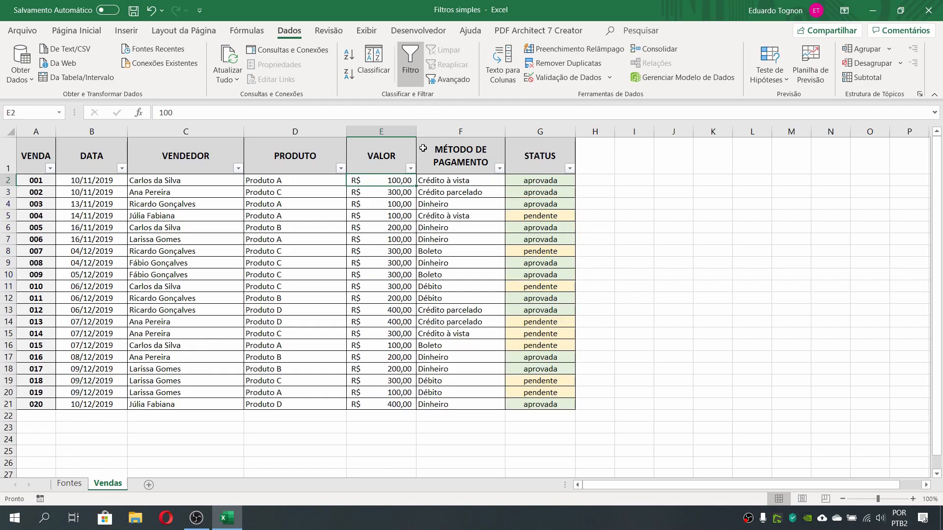
{"action": "left_click", "coordinate": [410, 169]}
{"action": "mouse_move", "coordinate": [364, 268]}
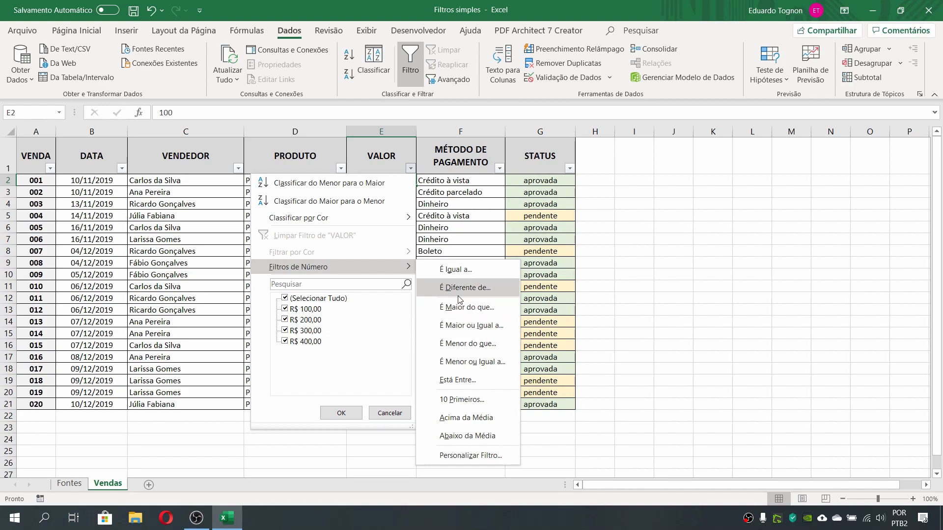
{"action": "left_click", "coordinate": [468, 381]}
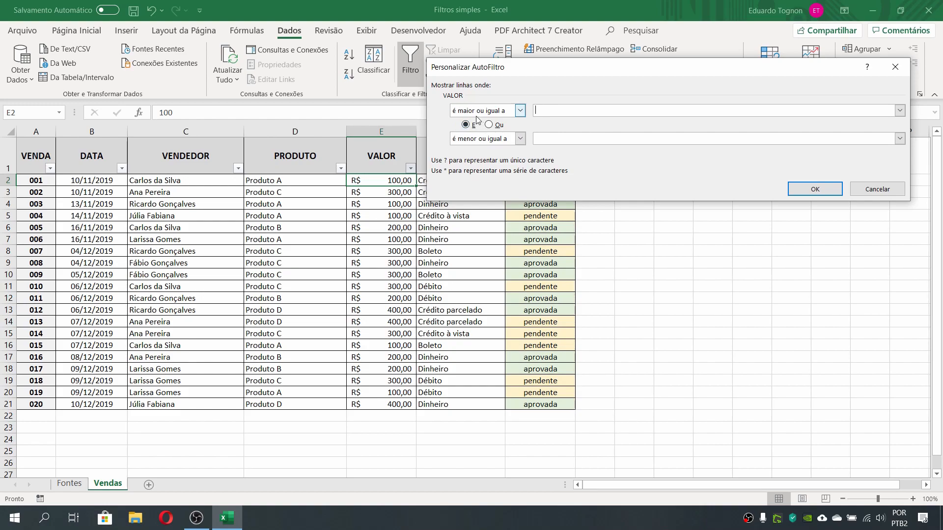
{"action": "type", "text": "R$ 20,00"}
{"action": "key", "text": "BackSpace"}
{"action": "key", "text": "BackSpace"}
{"action": "key", "text": "BackSpace"}
{"action": "type", "text": "0,00"}
{"action": "left_click", "coordinate": [562, 142]}
{"action": "type", "text": "R4"}
{"action": "key", "text": "BackSpace"}
{"action": "type", "text": "$ 400,00"}
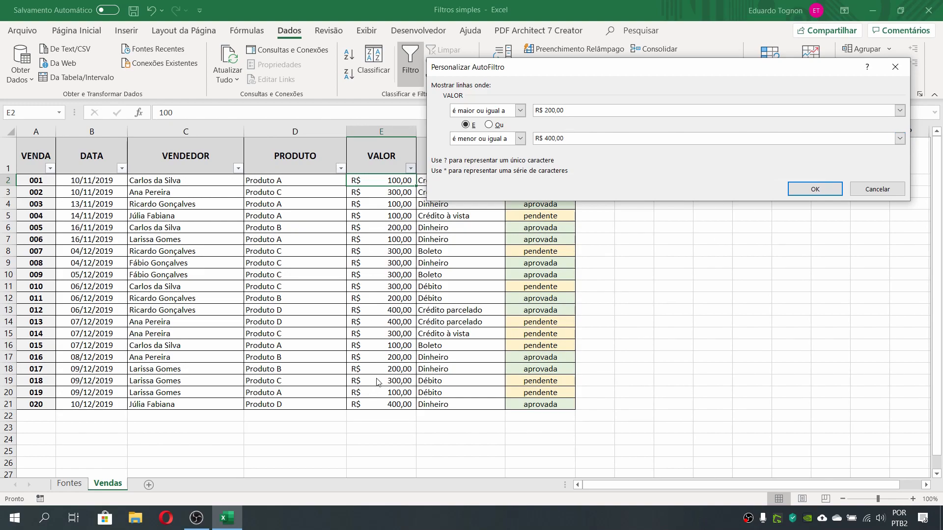
{"action": "left_click", "coordinate": [829, 189]}
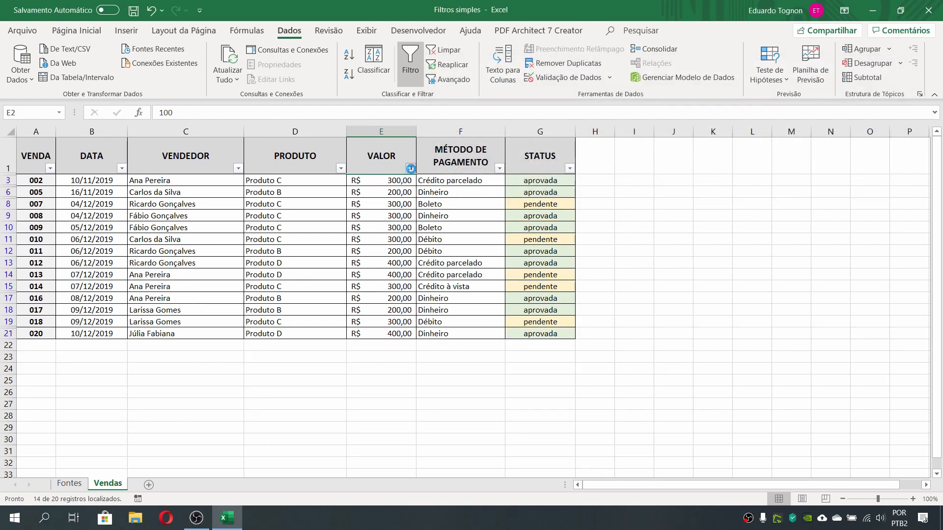
Step: Review the other number filters available for VALOR and the filtered values, and clear the filter
{"action": "left_click", "coordinate": [410, 168]}
{"action": "mouse_move", "coordinate": [335, 267]}
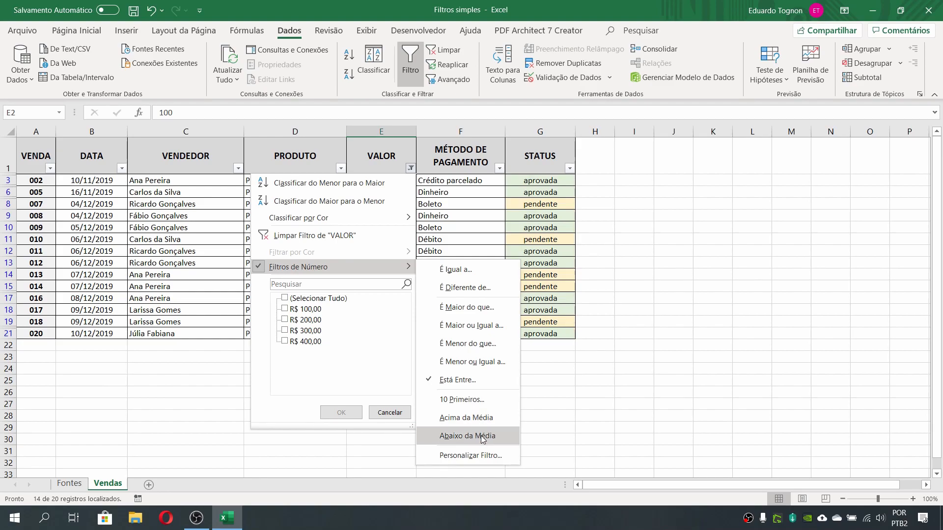
{"action": "left_click", "coordinate": [660, 363]}
{"action": "left_click_drag", "start_coordinate": [382, 183], "coordinate": [365, 331]}
{"action": "left_click", "coordinate": [393, 239]}
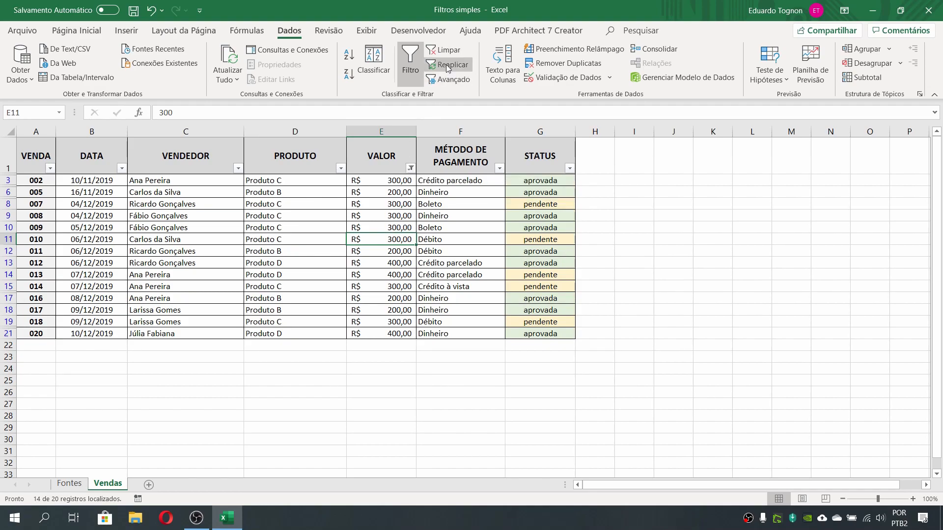
{"action": "left_click", "coordinate": [448, 51]}
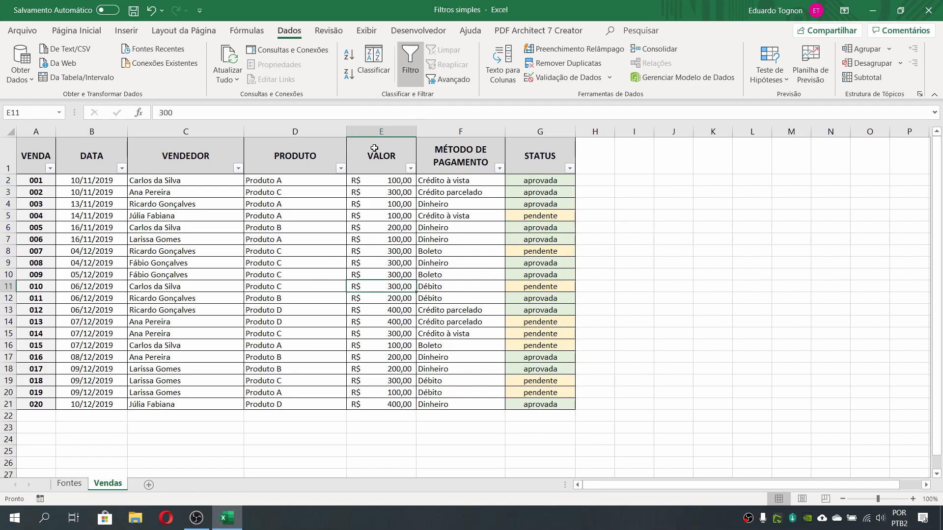
Step: Examine the E and Ou conditions in the custom number filter for VALOR without applying a filter
{"action": "left_click", "coordinate": [411, 170]}
{"action": "mouse_move", "coordinate": [343, 266]}
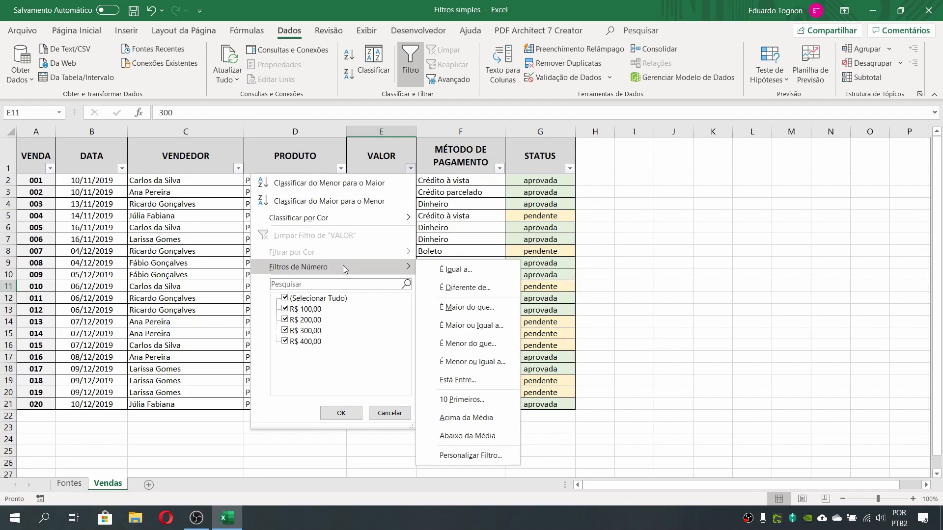
{"action": "left_click", "coordinate": [453, 455]}
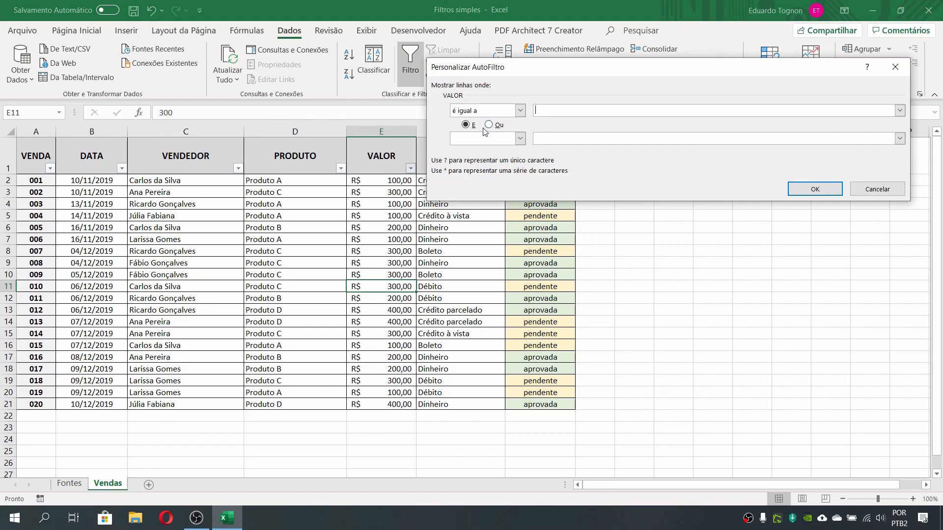
{"action": "left_click", "coordinate": [487, 127]}
{"action": "left_click", "coordinate": [877, 189]}
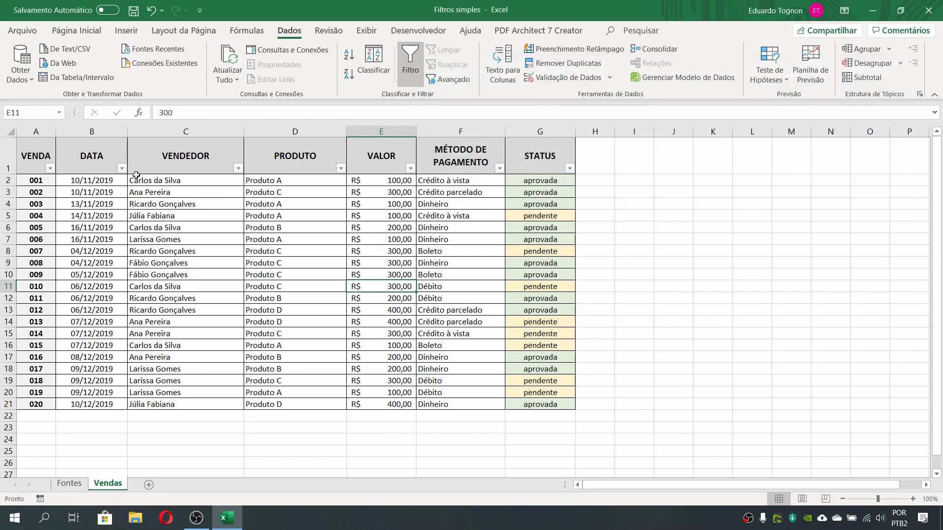
Step: Examine the dates in the DATA column and the filter options offered for it without applying a filter
{"action": "left_click", "coordinate": [99, 159]}
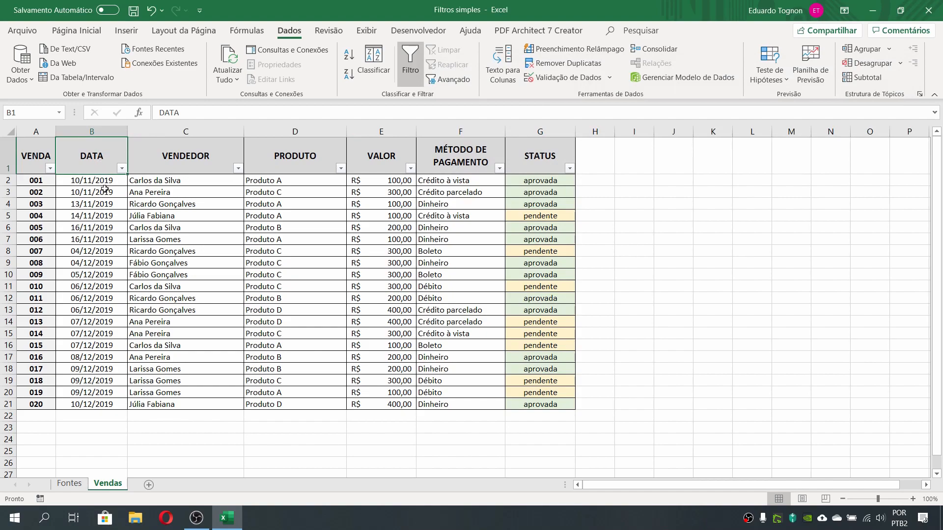
{"action": "left_click_drag", "start_coordinate": [116, 181], "coordinate": [98, 404]}
{"action": "left_click", "coordinate": [90, 204]}
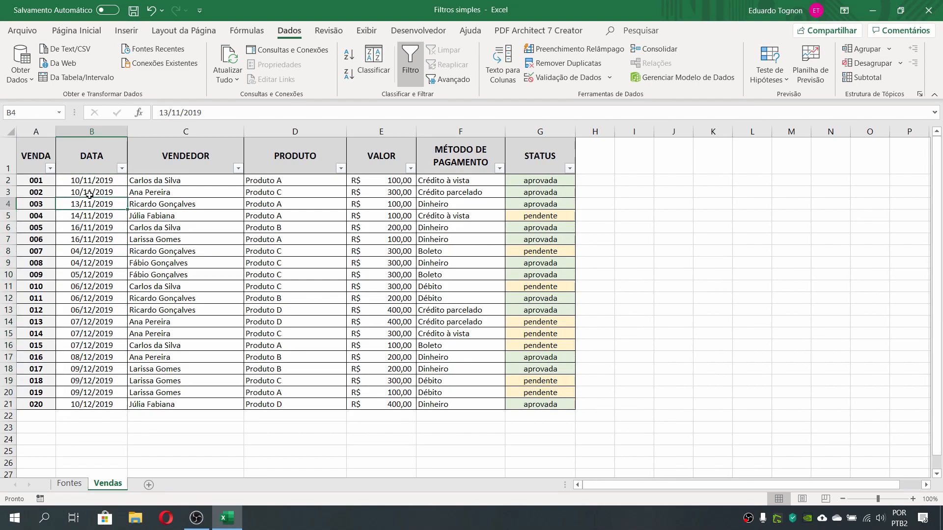
{"action": "left_click", "coordinate": [121, 168]}
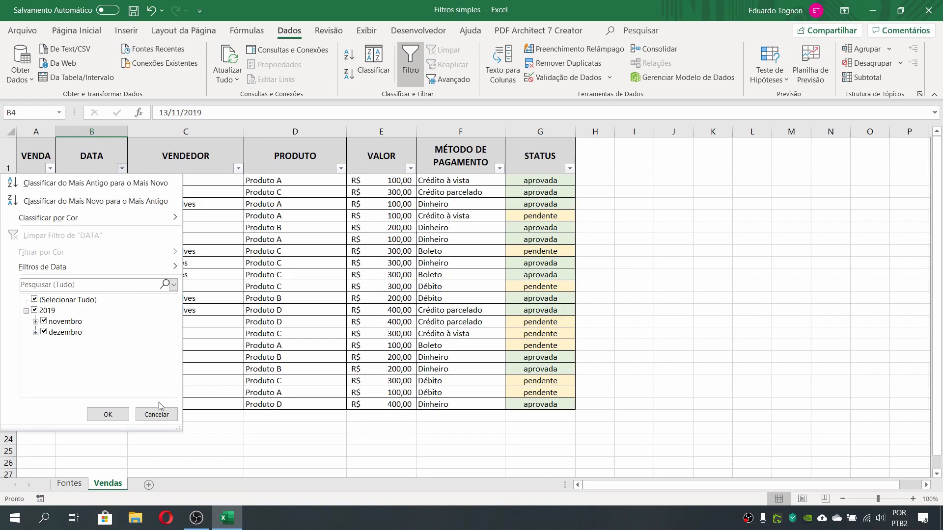
{"action": "left_click", "coordinate": [156, 414]}
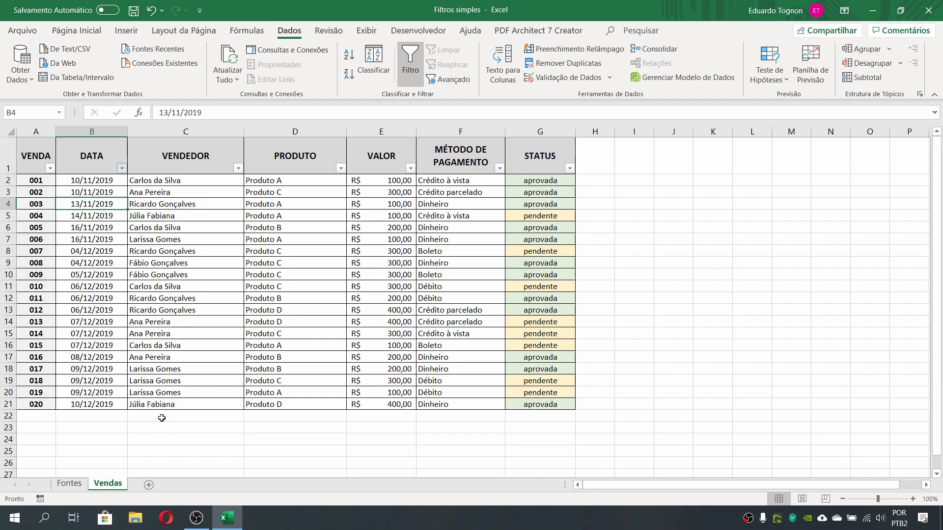
Step: Check the number format of the cells in the DATA column, going down from B2 and sampling several dates
{"action": "left_click", "coordinate": [114, 180]}
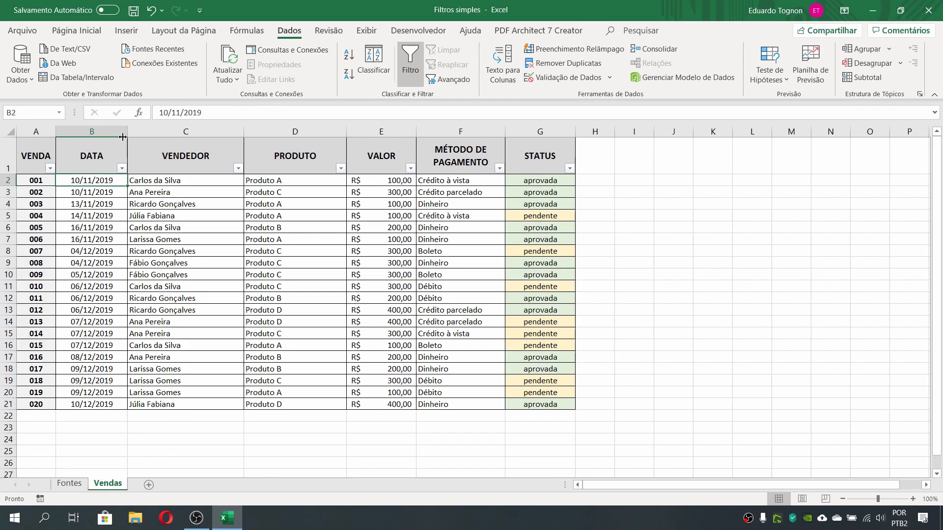
{"action": "left_click", "coordinate": [76, 30]}
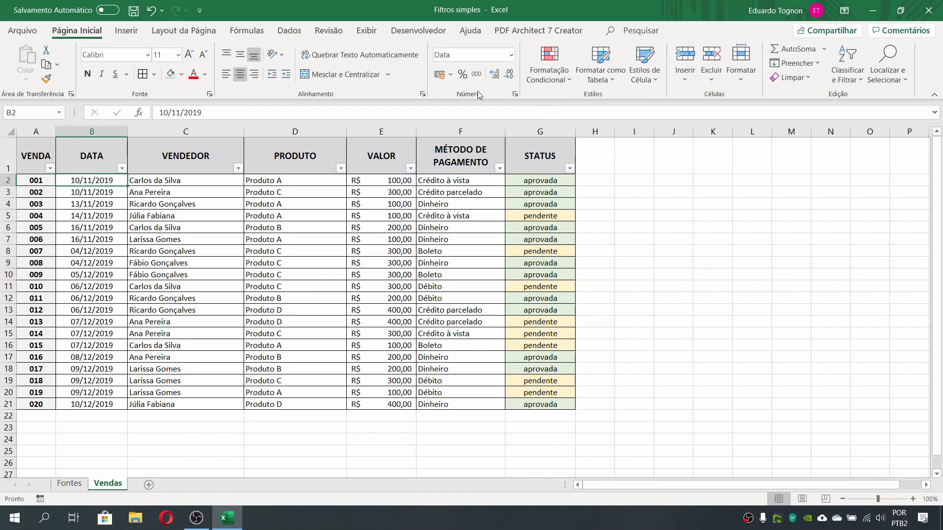
{"action": "key", "text": "Down"}
{"action": "key", "text": "Down"}
{"action": "key", "text": "Down"}
{"action": "key", "text": "Down"}
{"action": "key", "text": "Down"}
{"action": "key", "text": "Down"}
{"action": "key", "text": "Down"}
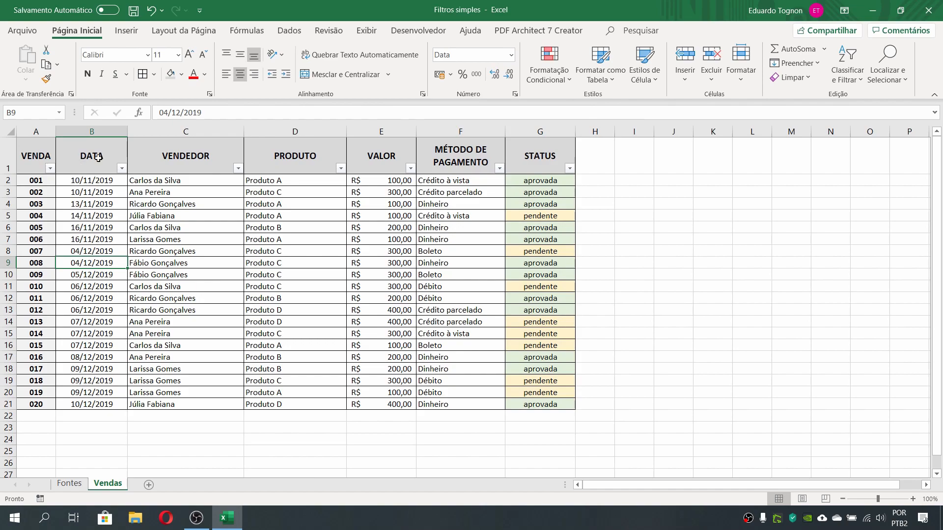
{"action": "left_click", "coordinate": [87, 196]}
{"action": "left_click", "coordinate": [89, 216]}
{"action": "left_click", "coordinate": [89, 274]}
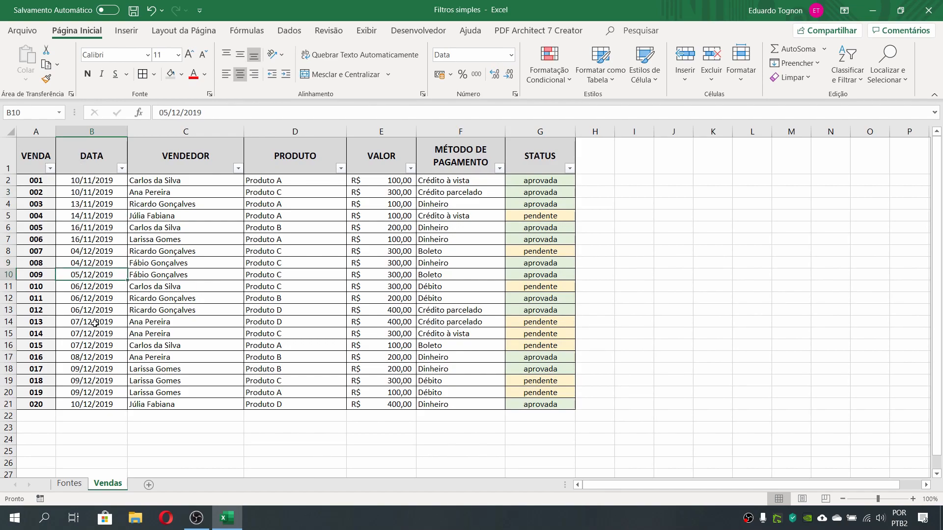
Step: Inspect the year, month and day groups in the DATA filter list and filter the column to novembro 2019 only
{"action": "left_click", "coordinate": [122, 169]}
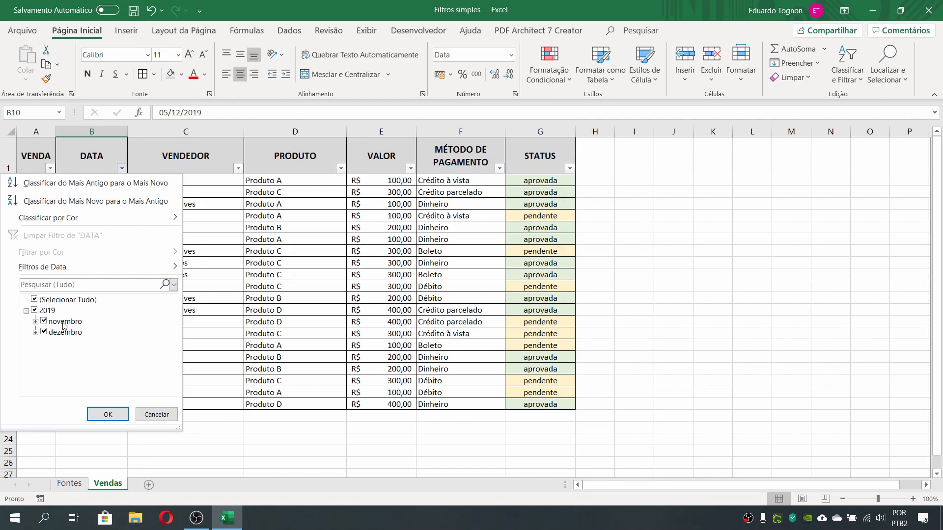
{"action": "left_click", "coordinate": [26, 310]}
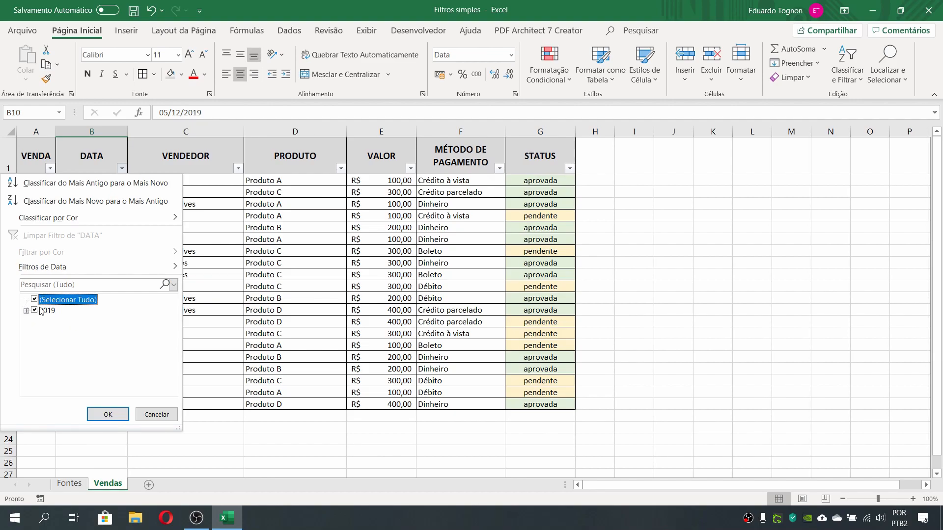
{"action": "left_click", "coordinate": [26, 311]}
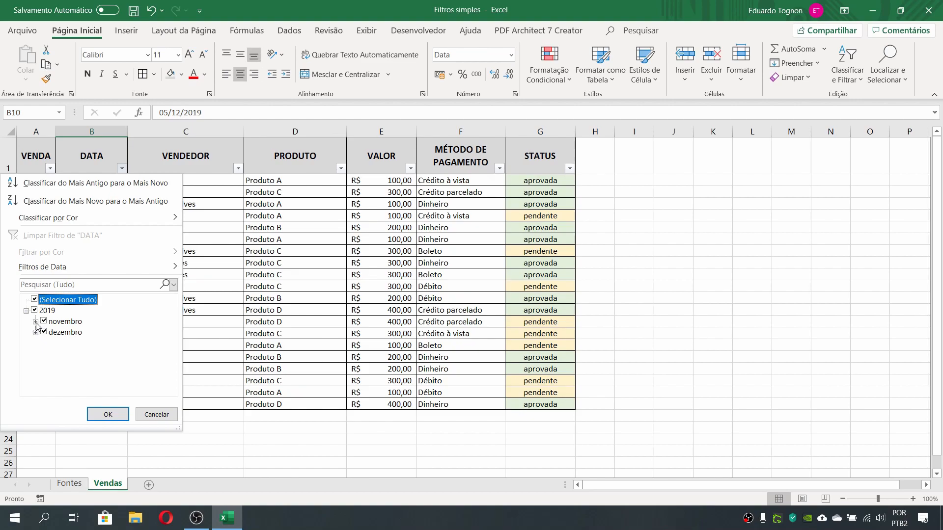
{"action": "left_click", "coordinate": [35, 322]}
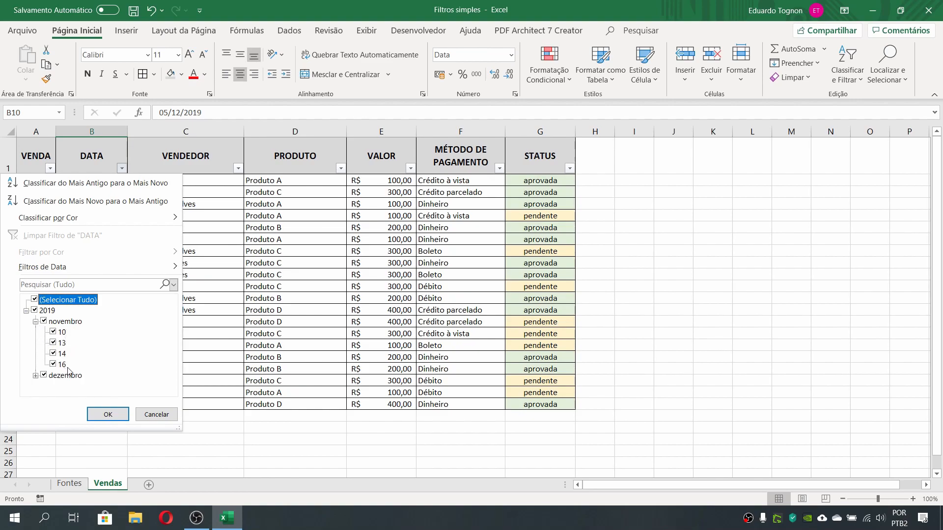
{"action": "left_click", "coordinate": [35, 322]}
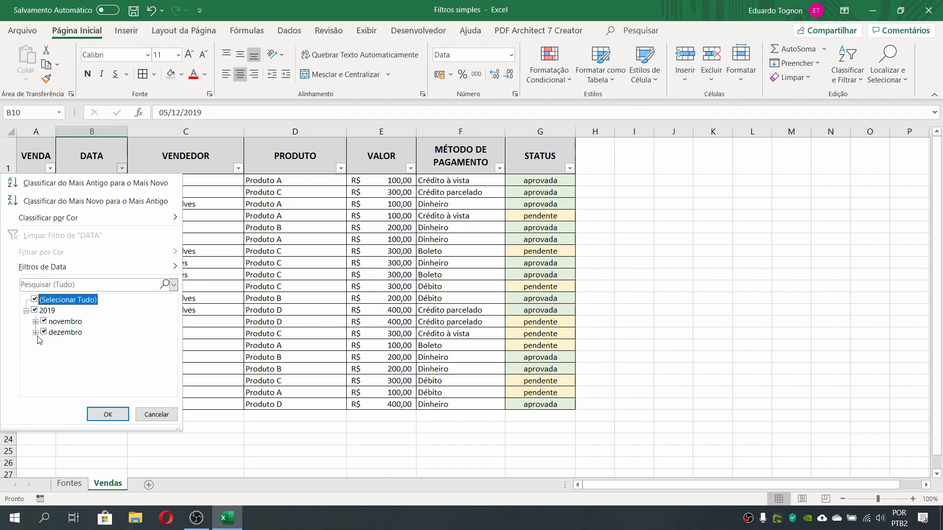
{"action": "left_click", "coordinate": [33, 299]}
{"action": "left_click", "coordinate": [42, 321]}
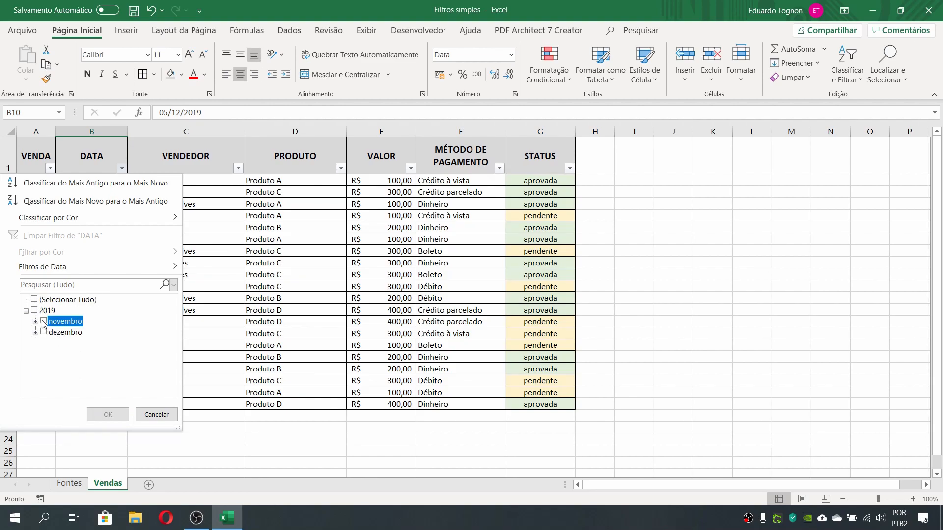
{"action": "left_click", "coordinate": [43, 321]}
{"action": "left_click", "coordinate": [101, 415]}
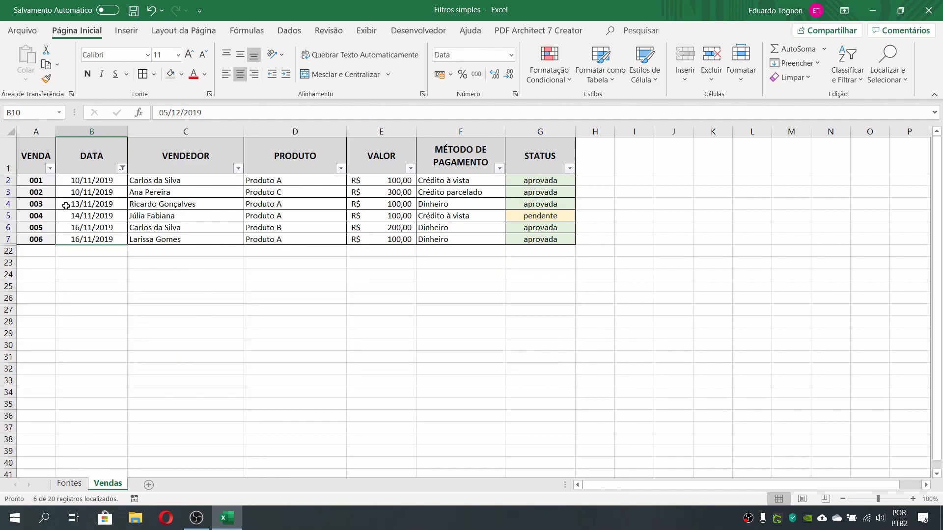
Step: Clear the active DATA filter so that the whole sales table is shown
{"action": "left_click", "coordinate": [290, 30]}
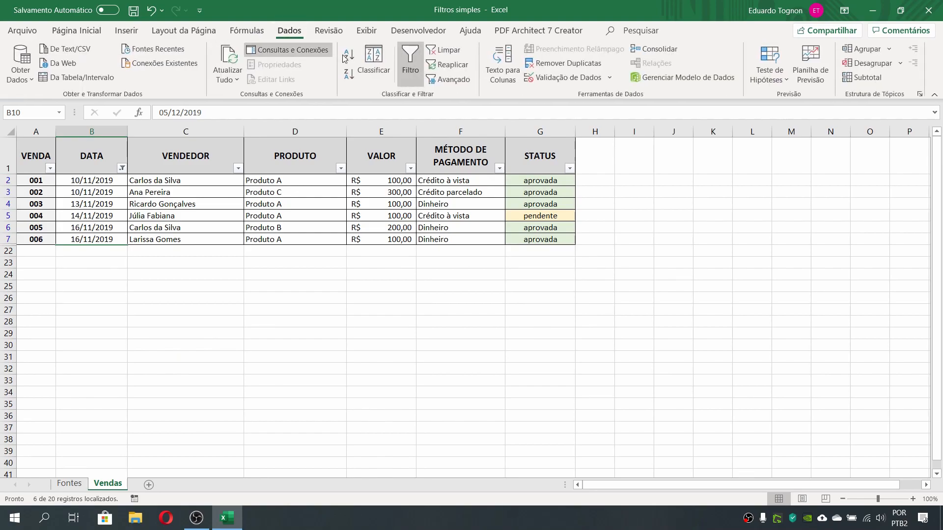
{"action": "left_click", "coordinate": [442, 50]}
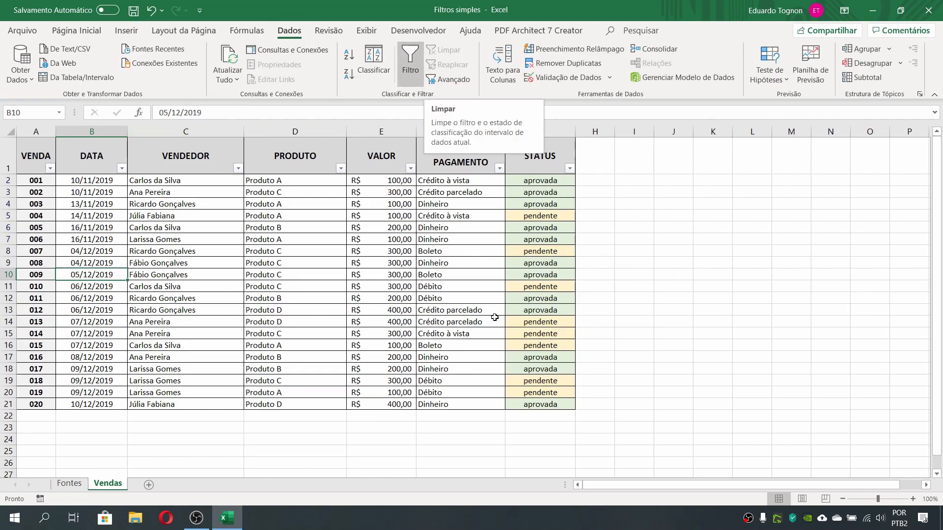
{"action": "left_click", "coordinate": [90, 158]}
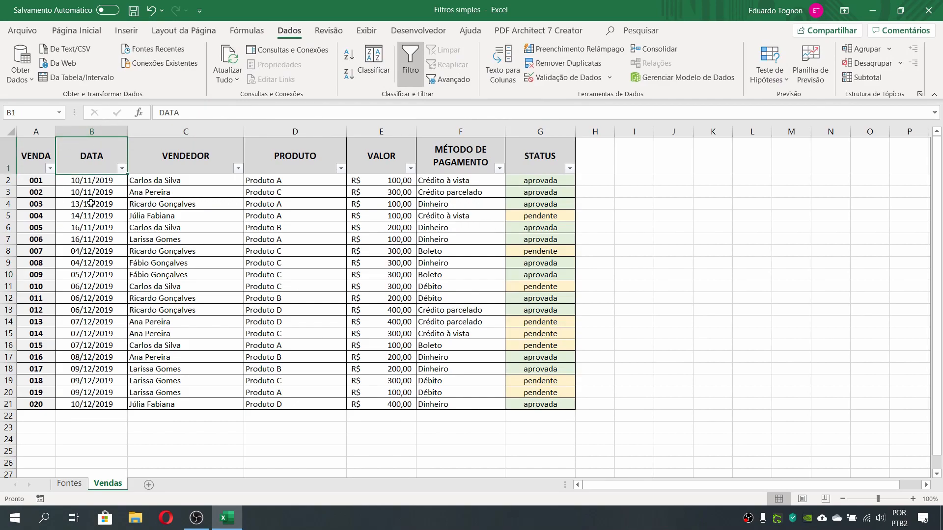
{"action": "left_click", "coordinate": [402, 143]}
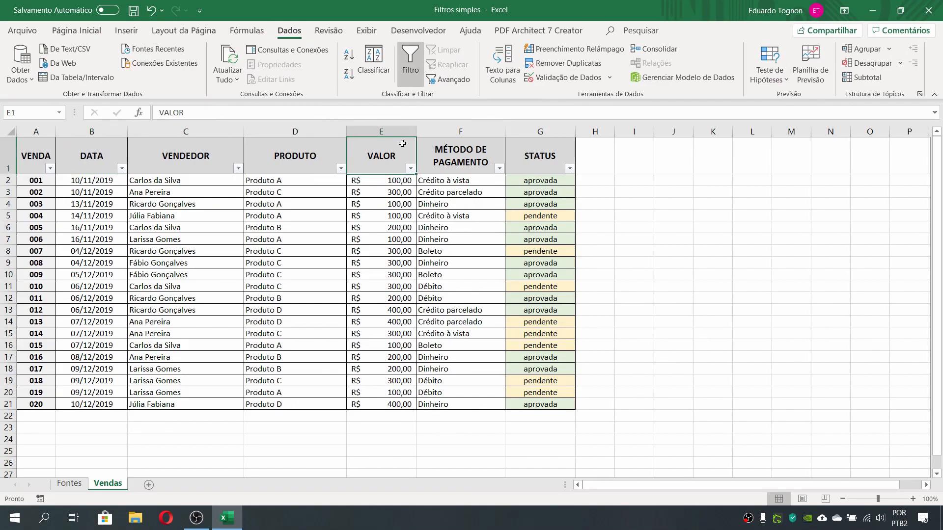
{"action": "left_click", "coordinate": [96, 133]}
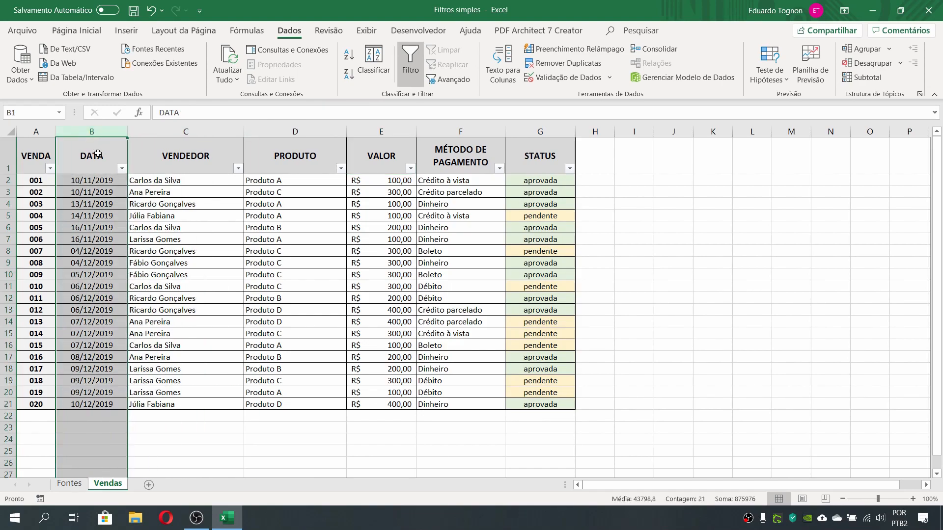
{"action": "left_click", "coordinate": [95, 154]}
Step: Filter the DATA column to days 06 and 09 of dezembro 2019 only
{"action": "left_click", "coordinate": [120, 168]}
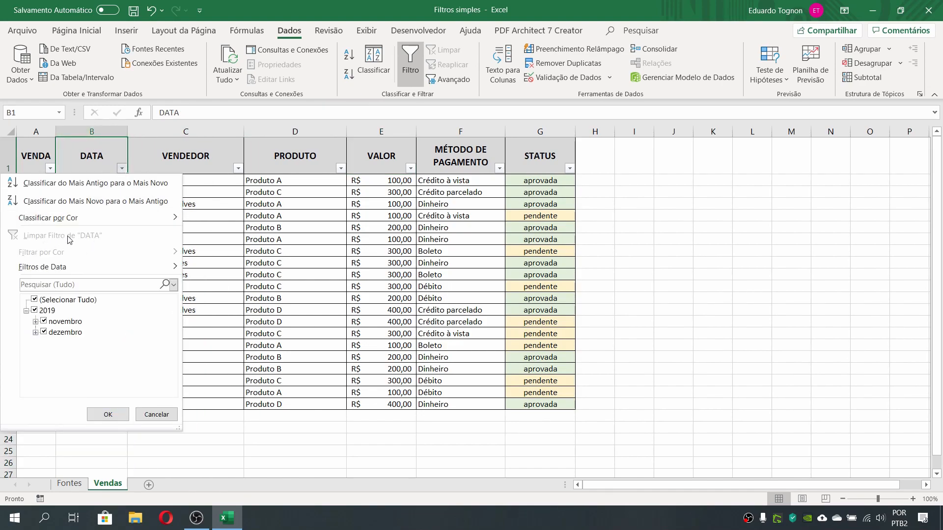
{"action": "left_click", "coordinate": [34, 300]}
{"action": "left_click", "coordinate": [36, 333]}
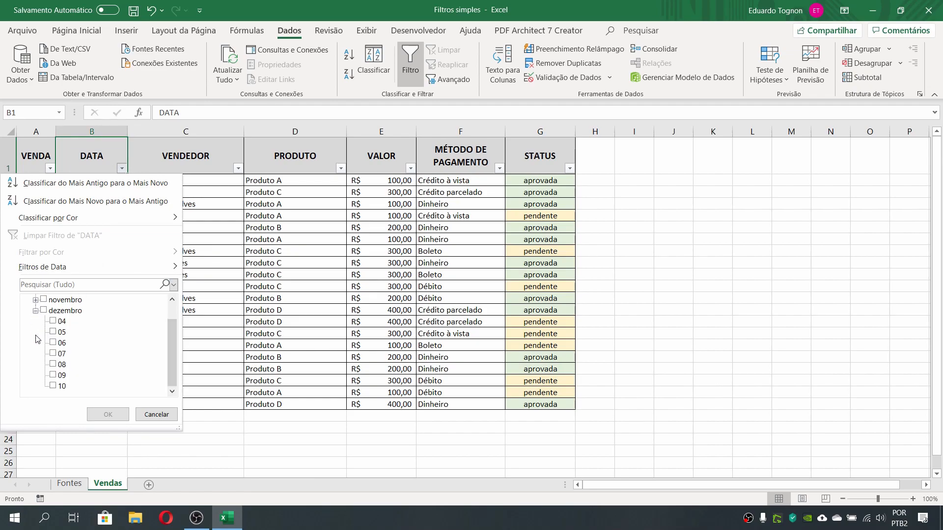
{"action": "left_click", "coordinate": [53, 343]}
{"action": "scroll", "coordinate": [57, 346], "scroll_direction": "up", "scroll_amount": 1}
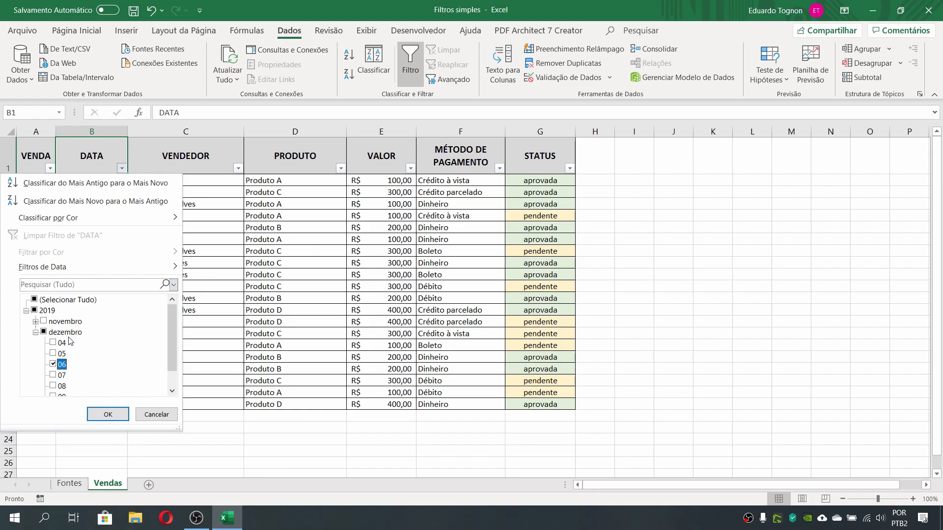
{"action": "scroll", "coordinate": [66, 364], "scroll_direction": "down", "scroll_amount": 1}
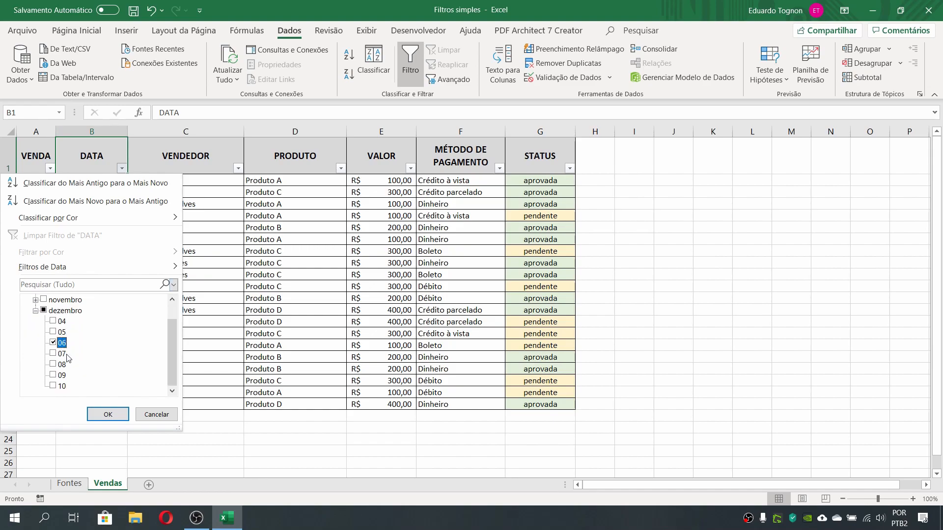
{"action": "left_click", "coordinate": [54, 376]}
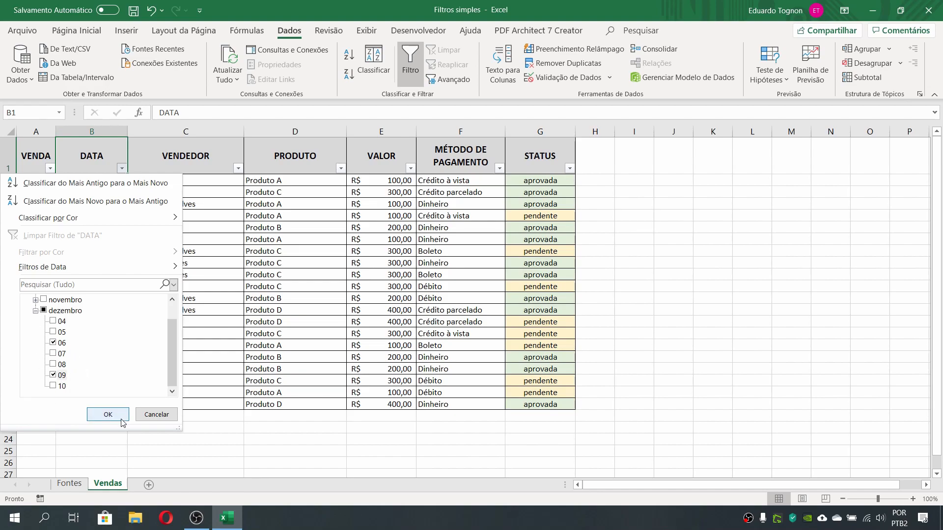
{"action": "left_click", "coordinate": [108, 415]}
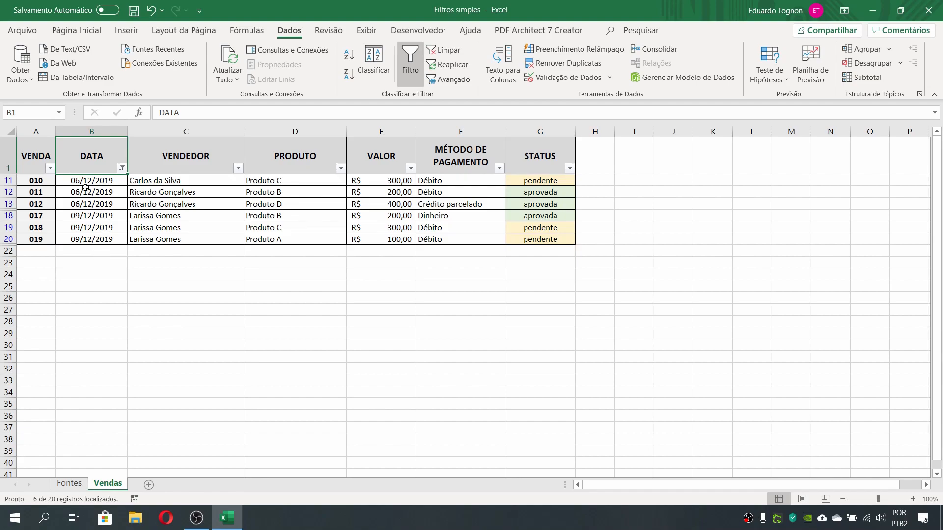
Step: Add a filter on the STATUS column that keeps only the aprovada sales
{"action": "left_click", "coordinate": [570, 168]}
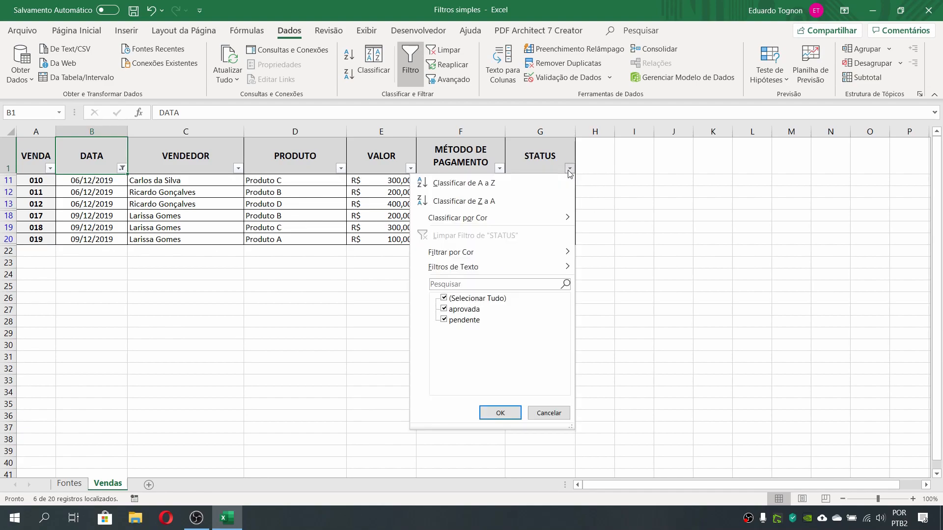
{"action": "left_click", "coordinate": [443, 298]}
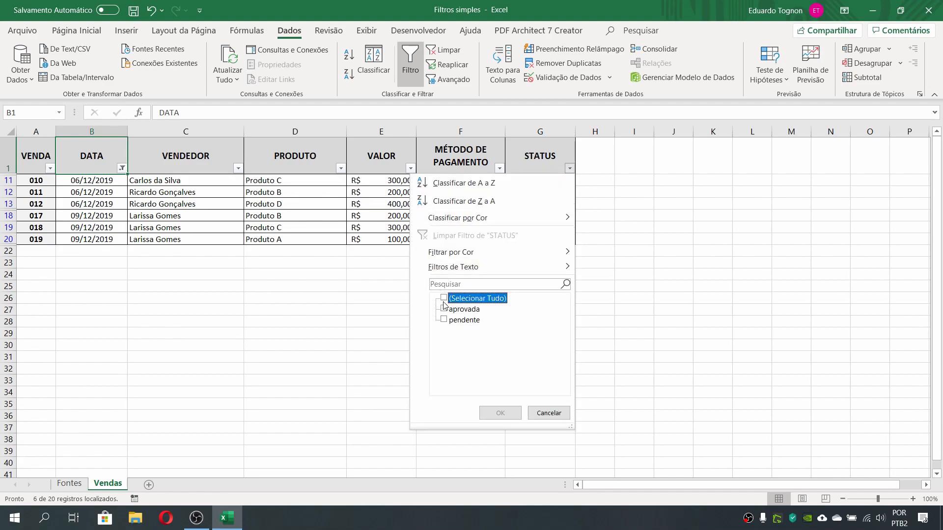
{"action": "left_click", "coordinate": [444, 309]}
{"action": "left_click", "coordinate": [500, 413]}
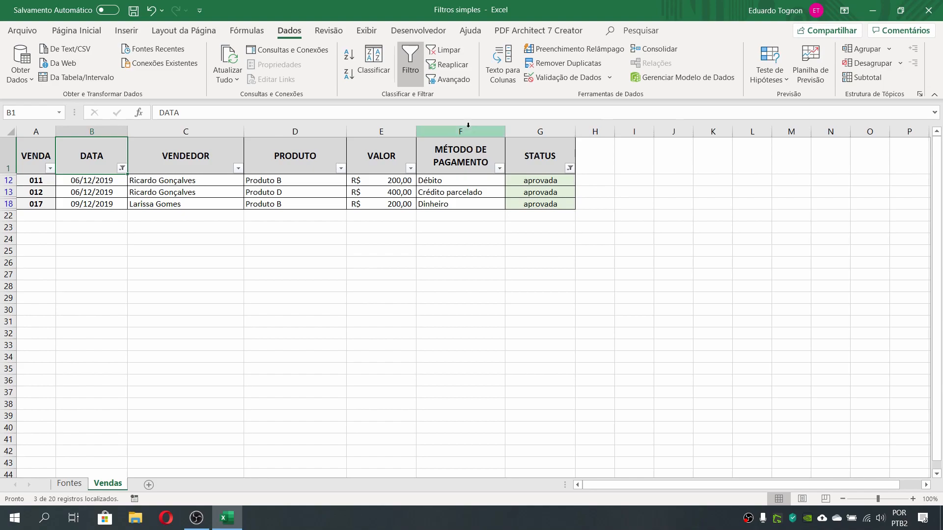
Step: Clear all filters from the table and filter DATA to dates before 01/12/2019
{"action": "left_click", "coordinate": [436, 52]}
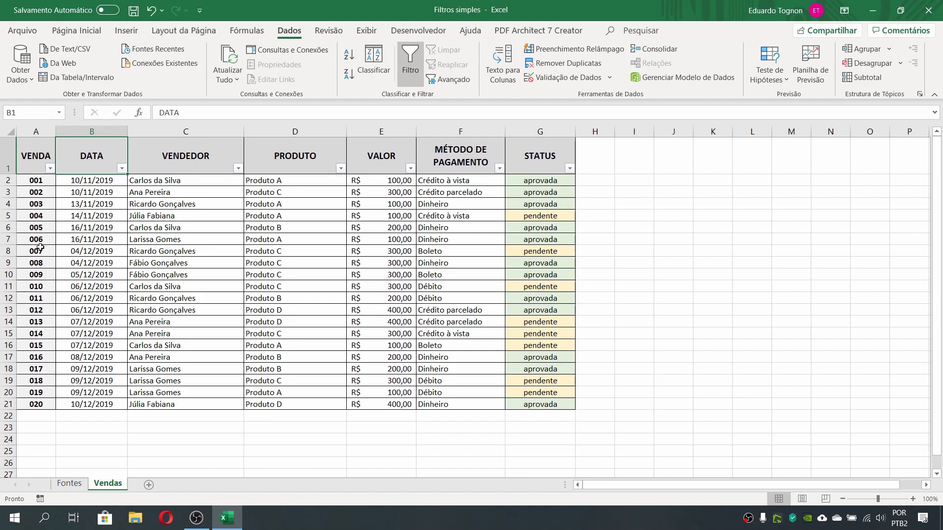
{"action": "left_click", "coordinate": [122, 169]}
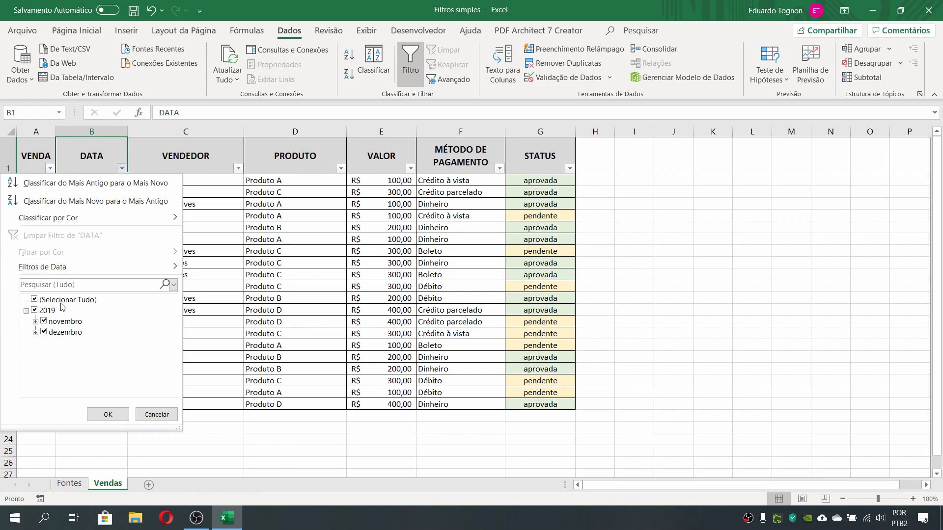
{"action": "mouse_move", "coordinate": [64, 271]}
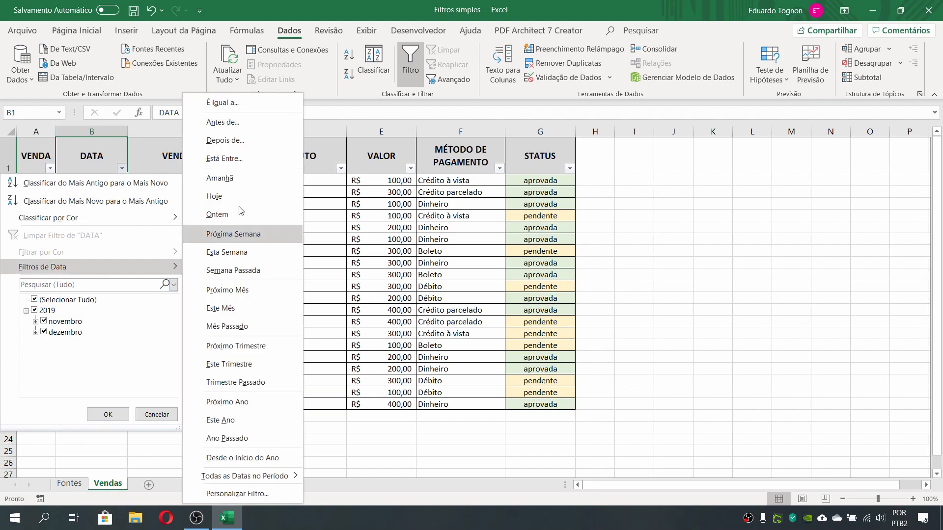
{"action": "left_click", "coordinate": [234, 123]}
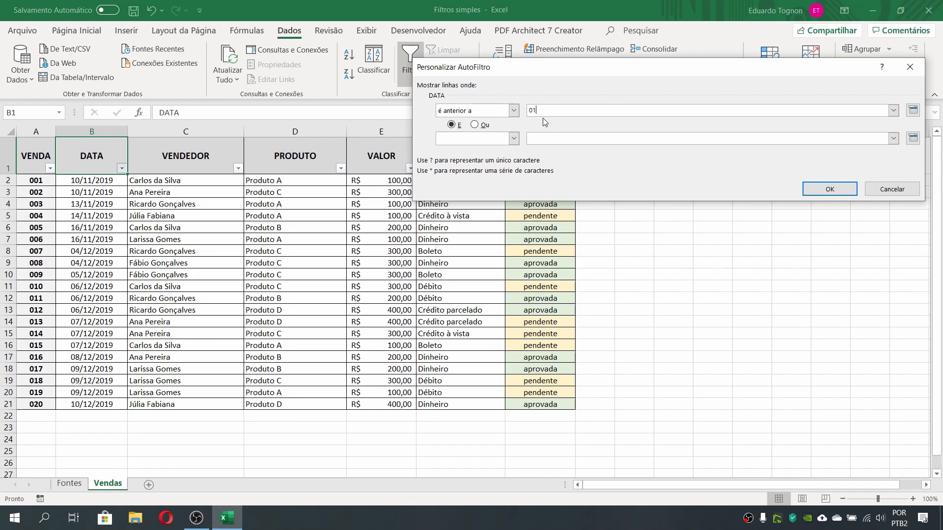
{"action": "type", "text": "12/2019"}
{"action": "left_click", "coordinate": [829, 190]}
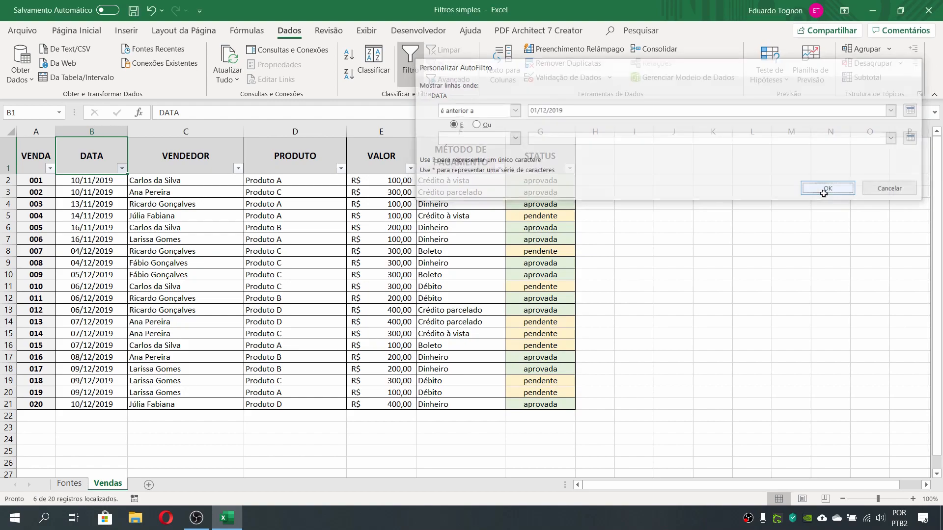
Step: Check the filtered dates in B2:B7 and clear the filter from the DATA column
{"action": "left_click_drag", "start_coordinate": [105, 180], "coordinate": [96, 238]}
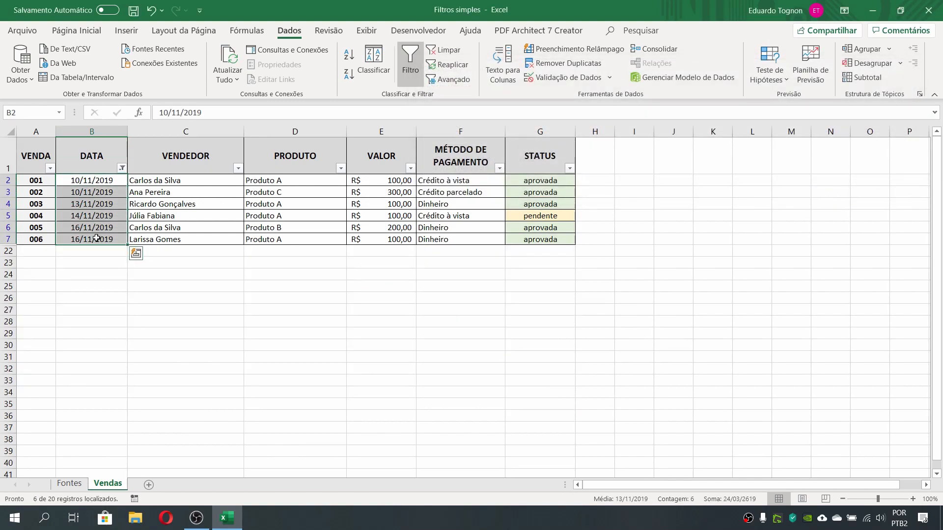
{"action": "left_click", "coordinate": [99, 204]}
{"action": "left_click", "coordinate": [121, 168]}
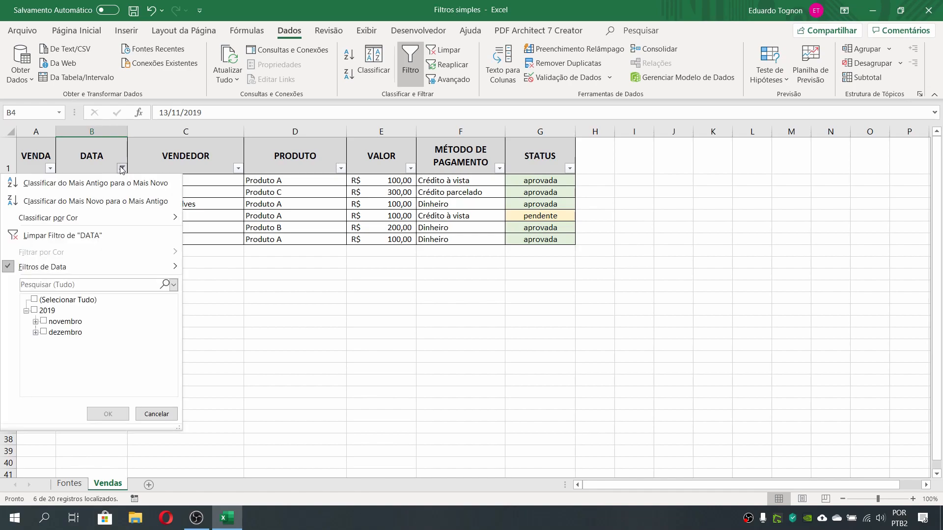
{"action": "left_click", "coordinate": [75, 236]}
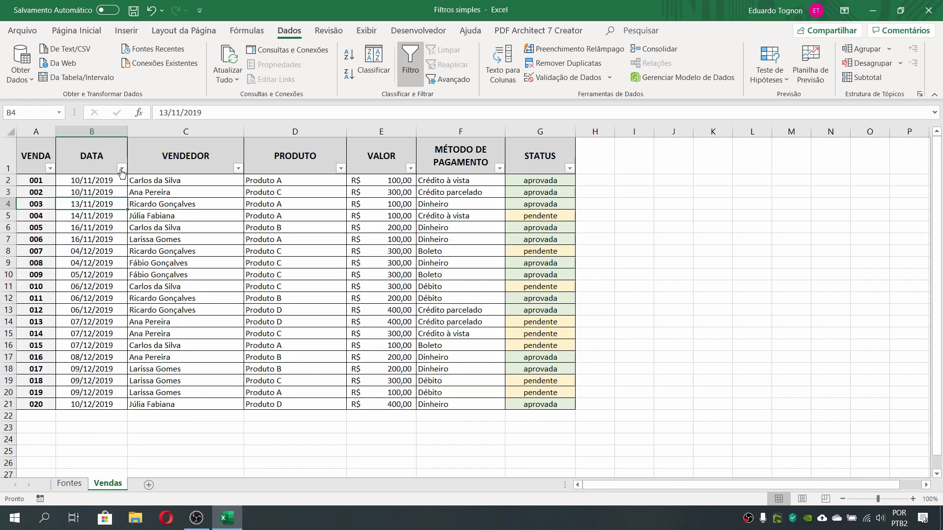
Step: Open the Está Entre date filter for DATA and examine the comparison operators offered for its first condition
{"action": "left_click", "coordinate": [121, 169]}
{"action": "mouse_move", "coordinate": [97, 269]}
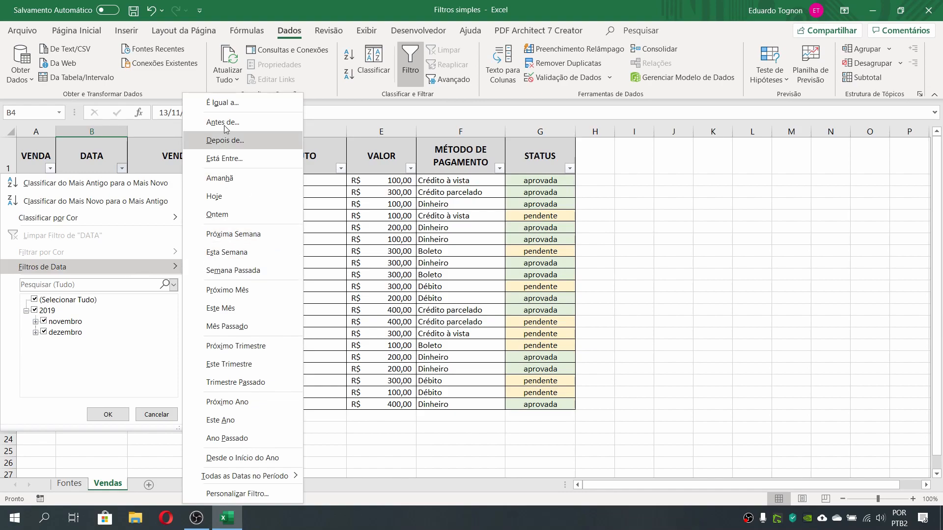
{"action": "left_click", "coordinate": [234, 160]}
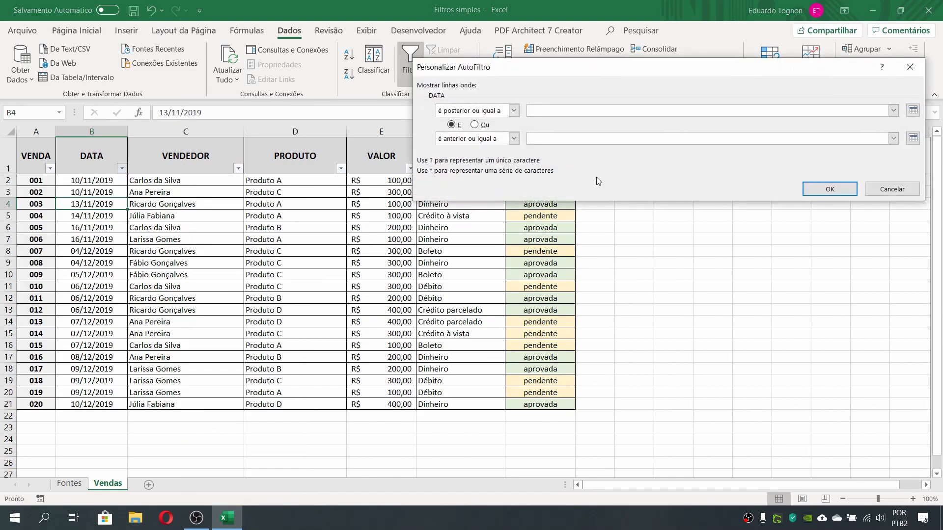
{"action": "left_click", "coordinate": [551, 114]}
{"action": "left_click", "coordinate": [514, 112]}
{"action": "scroll", "coordinate": [515, 147], "scroll_direction": "down", "scroll_amount": 2}
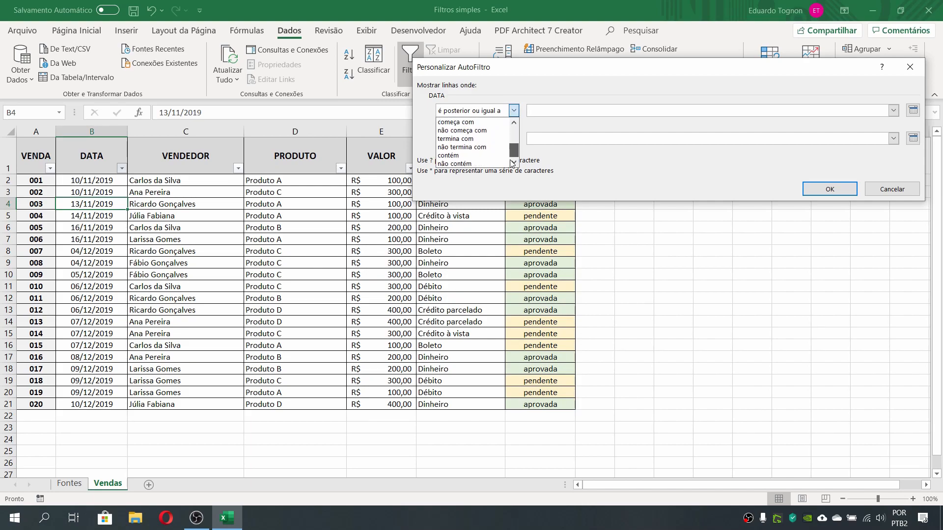
{"action": "scroll", "coordinate": [509, 129], "scroll_direction": "up", "scroll_amount": 2}
{"action": "left_click", "coordinate": [444, 108]}
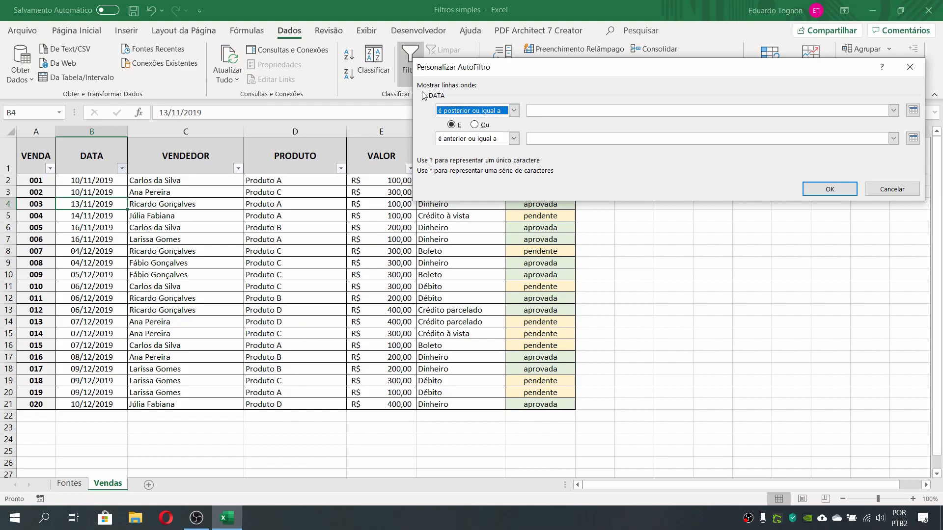
Step: Choose 07/12/2019 from the existing dates as the start of the DATA range
{"action": "left_click", "coordinate": [551, 112]}
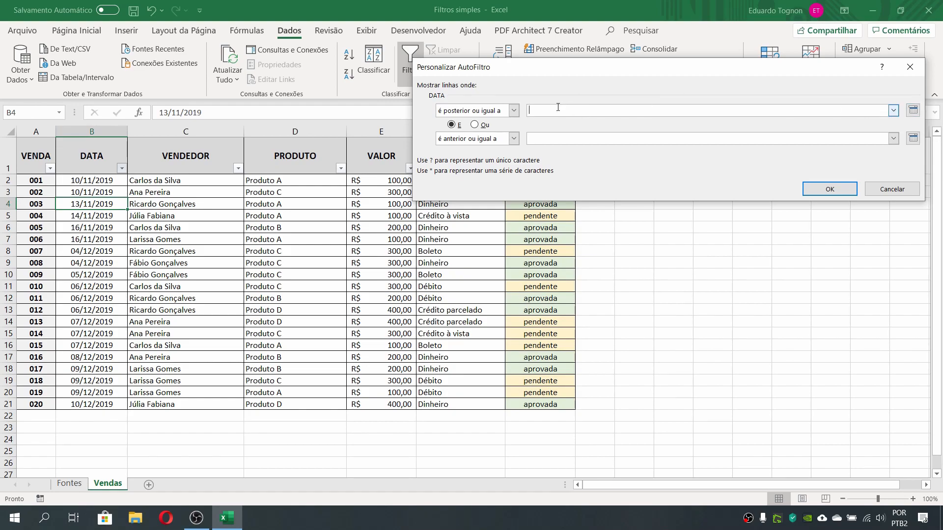
{"action": "left_click", "coordinate": [893, 111]}
{"action": "left_click_drag", "start_coordinate": [894, 135], "coordinate": [897, 158]}
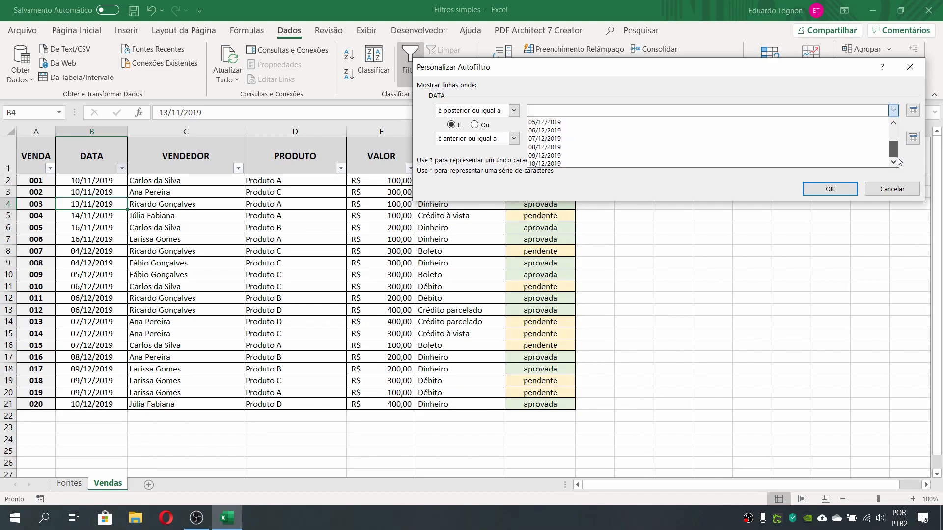
{"action": "left_click", "coordinate": [544, 139]}
Step: Browse the months in the start date's calendar picker and leave the custom filter without applying it
{"action": "left_click", "coordinate": [913, 110]}
{"action": "left_click", "coordinate": [912, 126]}
{"action": "left_click", "coordinate": [912, 125]}
{"action": "left_click", "coordinate": [912, 125]}
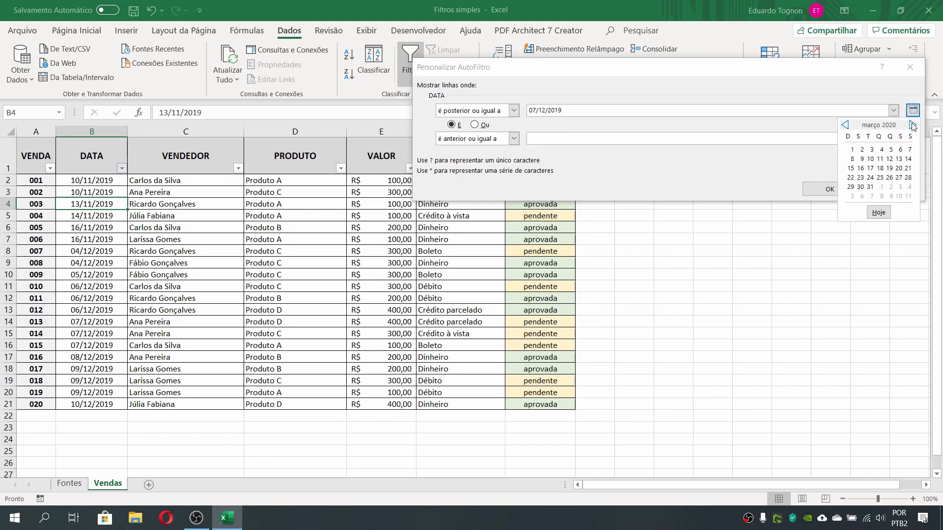
{"action": "left_click", "coordinate": [846, 126]}
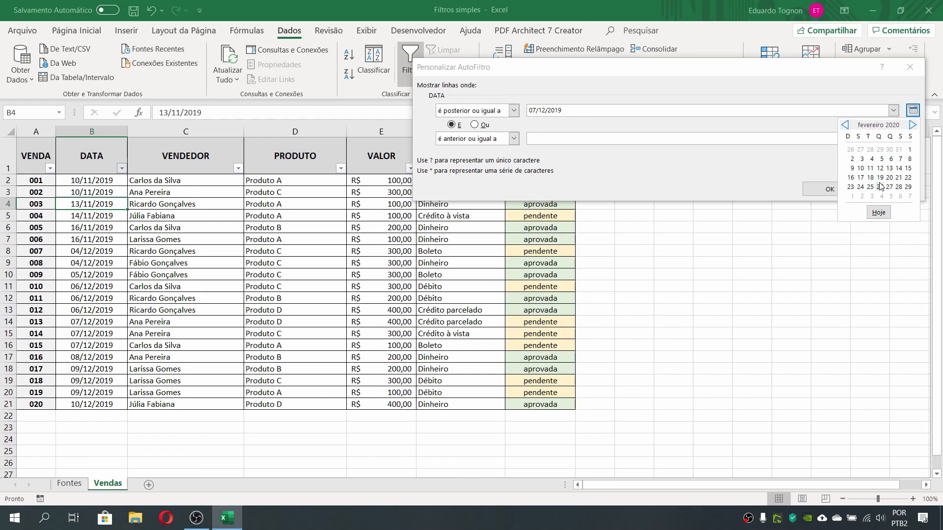
{"action": "left_click", "coordinate": [775, 84]}
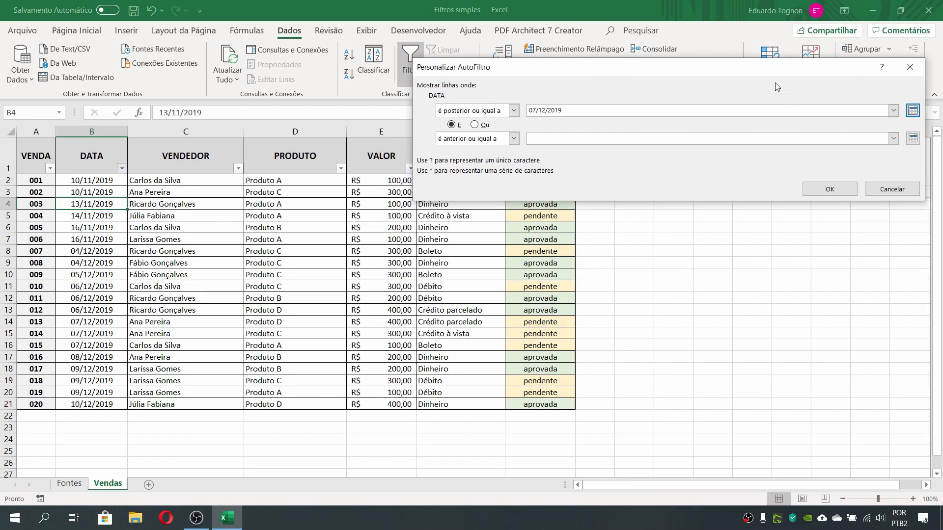
{"action": "key", "text": "Escape"}
Step: Filter the DATA column to today's sales with the Hoje date filter
{"action": "left_click", "coordinate": [121, 168]}
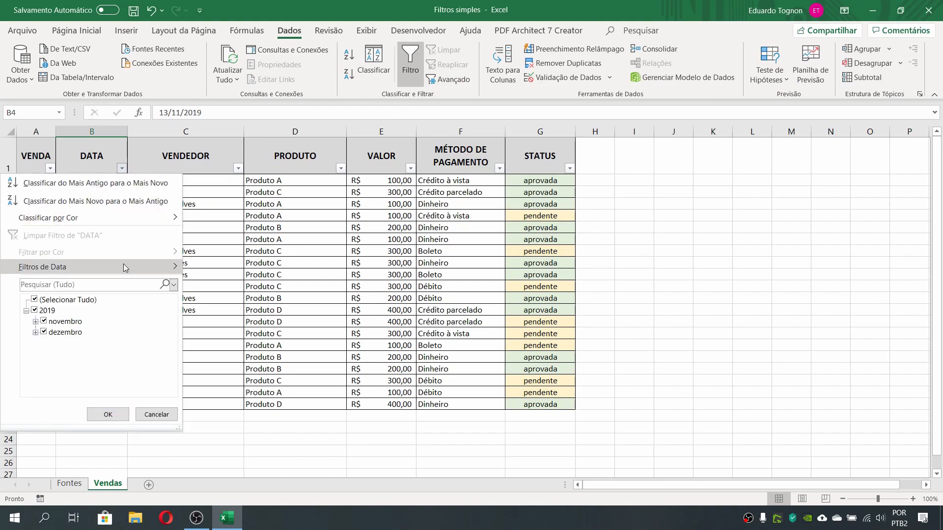
{"action": "mouse_move", "coordinate": [122, 266]}
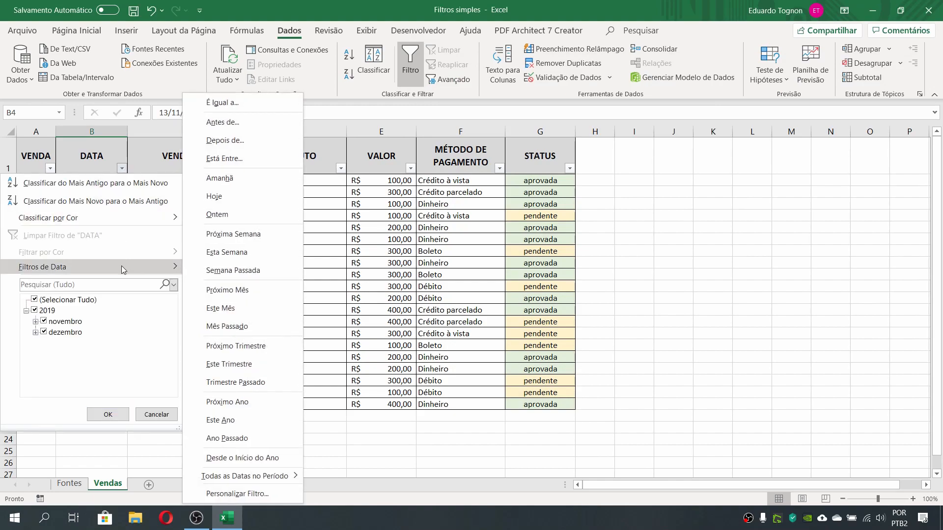
{"action": "left_click", "coordinate": [226, 198]}
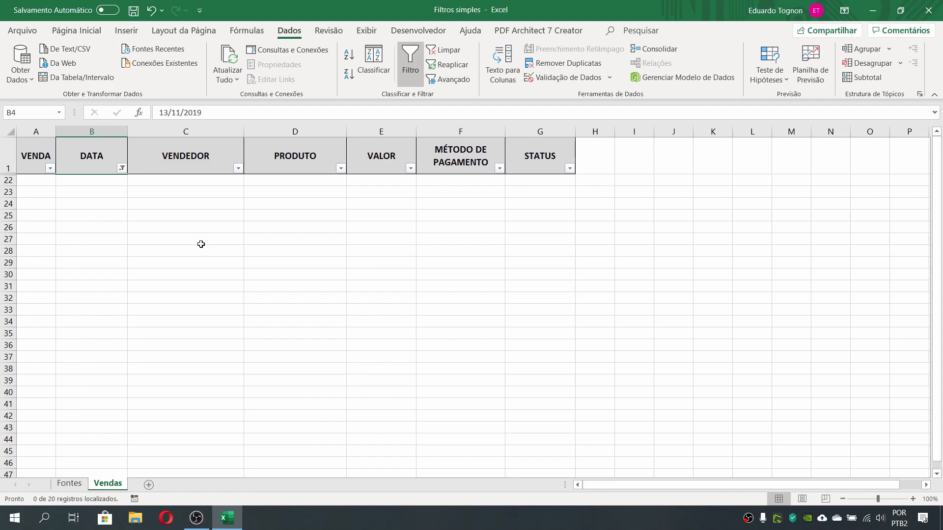
Step: Clear the Hoje date filter from the DATA column
{"action": "left_click", "coordinate": [122, 168]}
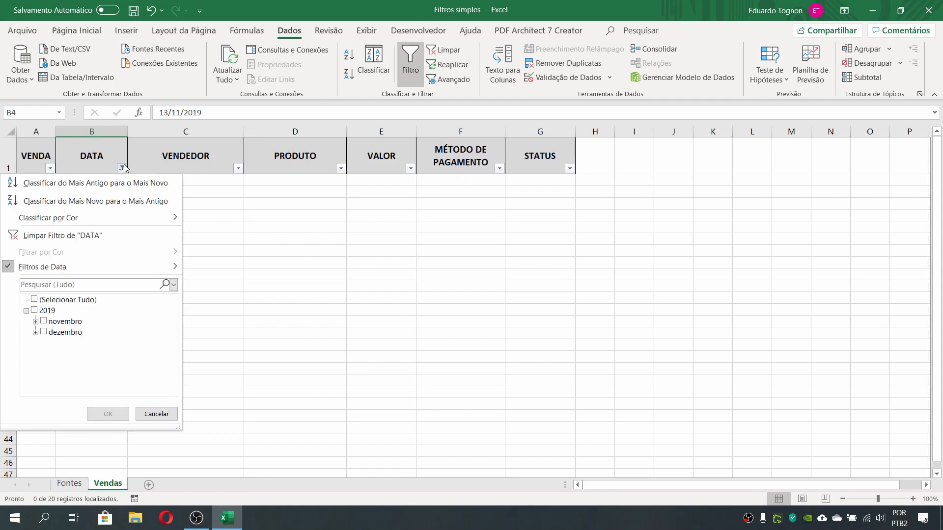
{"action": "left_click", "coordinate": [82, 236]}
Step: Examine the remaining date filters for DATA, including Todas as Datas no Período and Personalizar Filtro, without applying any
{"action": "left_click", "coordinate": [121, 168]}
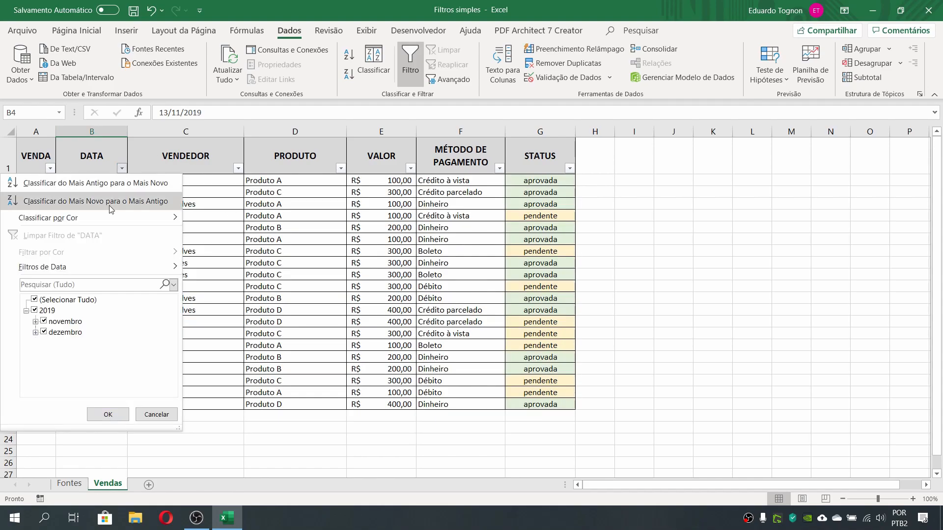
{"action": "mouse_move", "coordinate": [86, 267]}
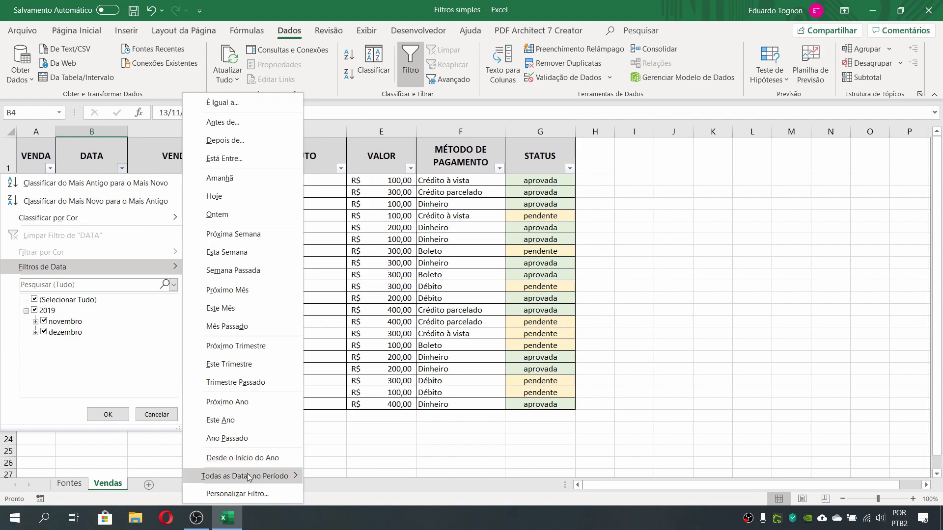
{"action": "mouse_move", "coordinate": [251, 476]}
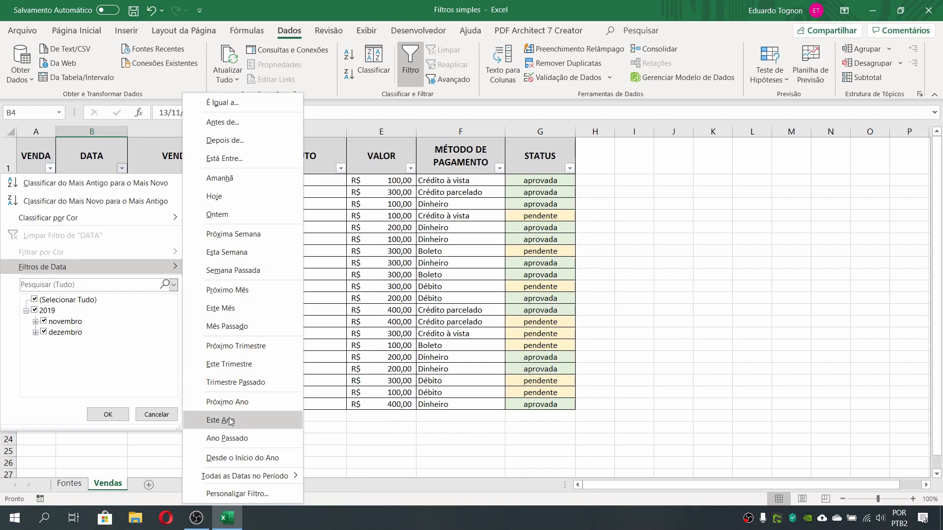
{"action": "left_click", "coordinate": [233, 493]}
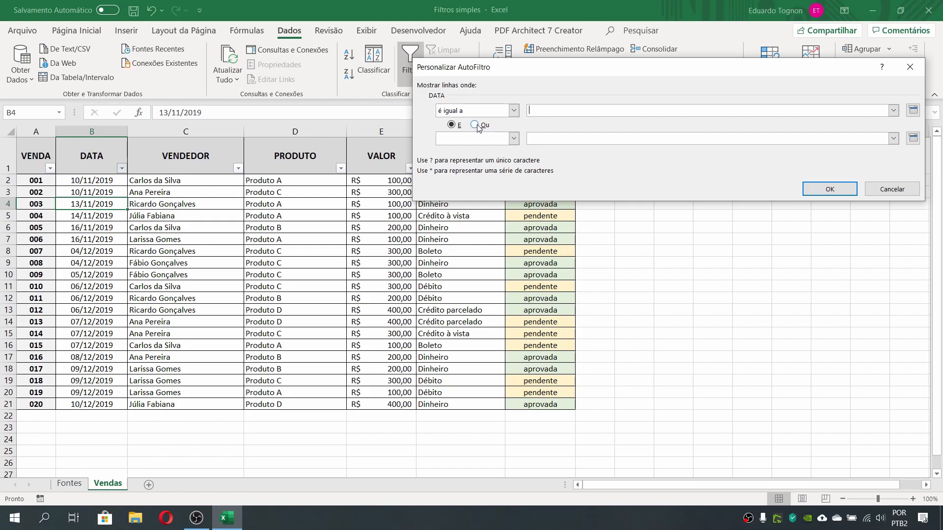
{"action": "left_click", "coordinate": [914, 193]}
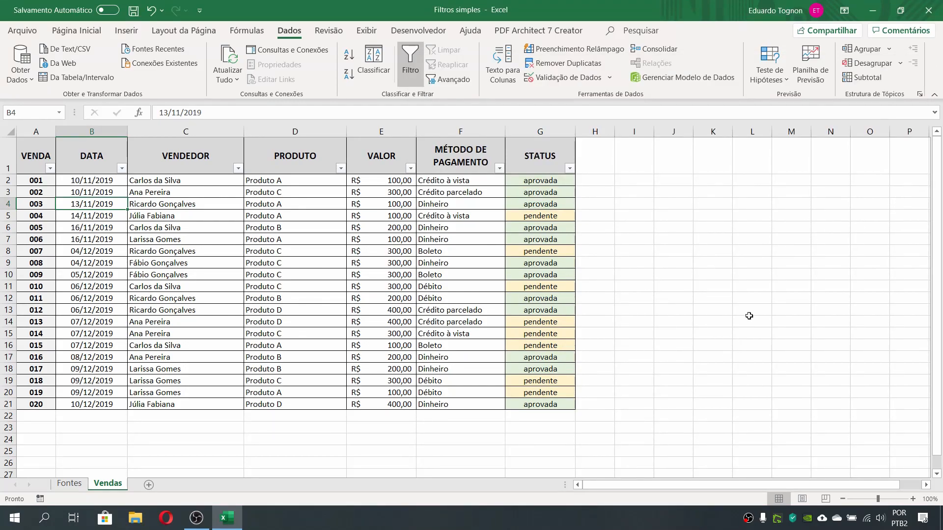
Step: Set the STATUS of sale 001 to pendente
{"action": "left_click", "coordinate": [519, 160]}
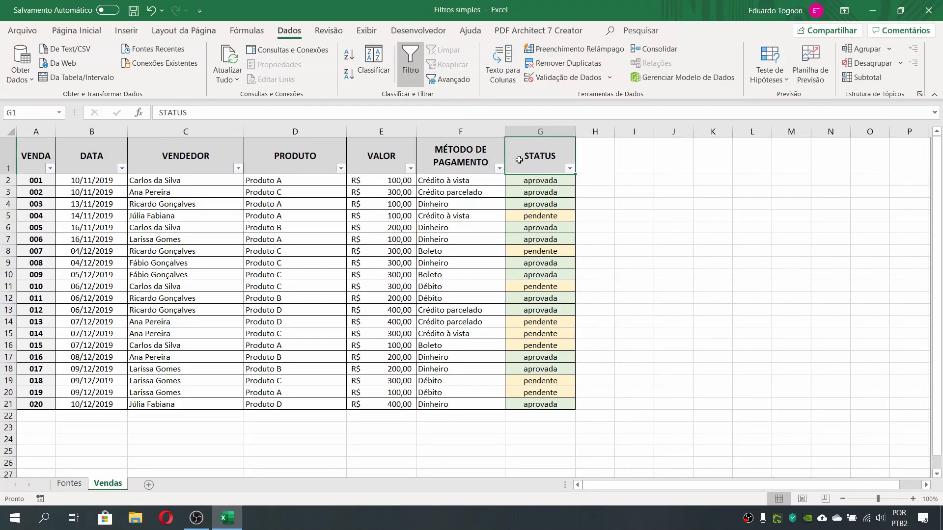
{"action": "left_click", "coordinate": [563, 183]}
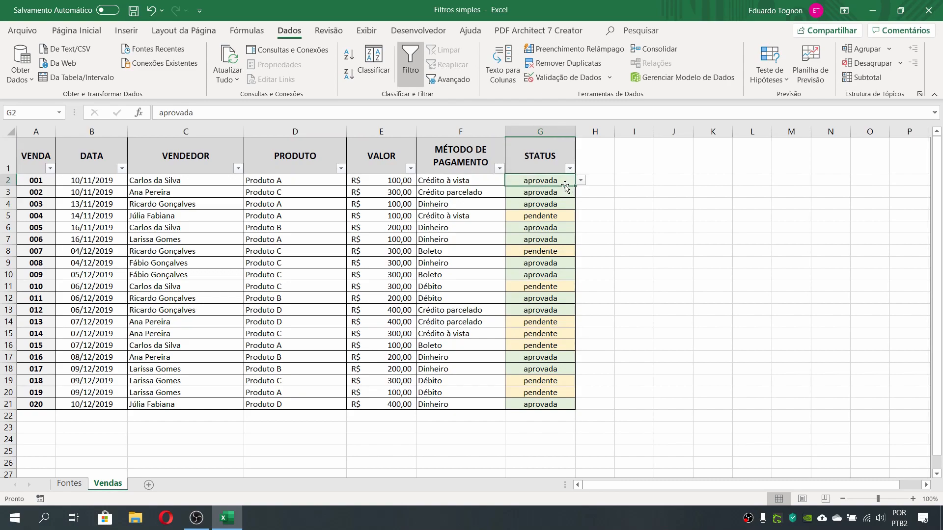
{"action": "left_click", "coordinate": [580, 181]}
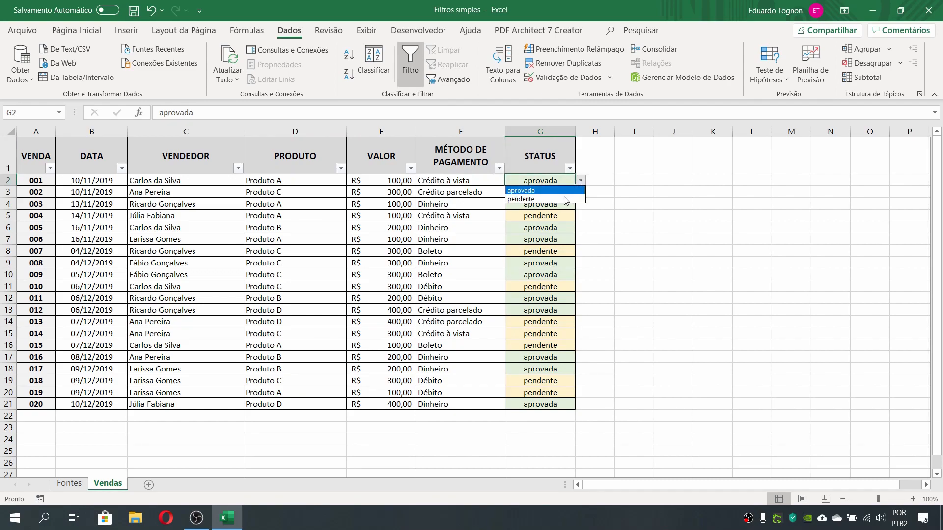
{"action": "left_click", "coordinate": [530, 199]}
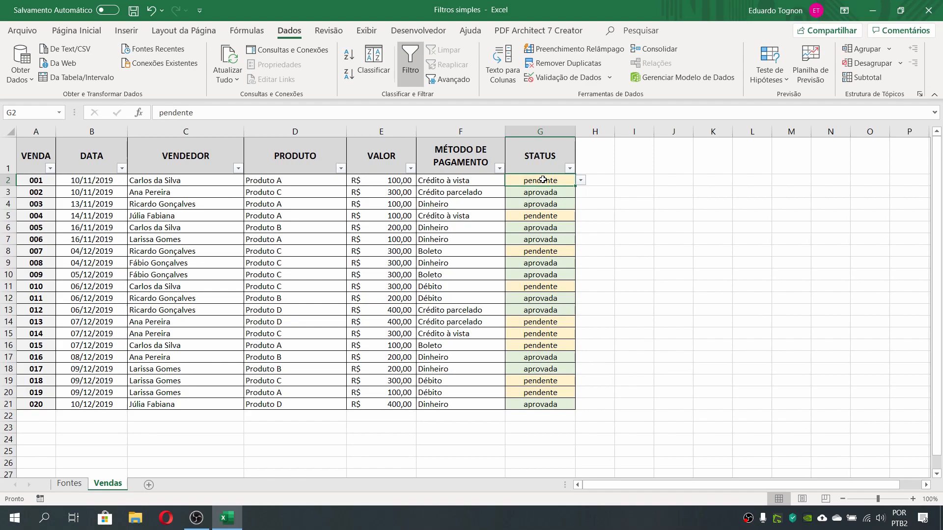
{"action": "left_click", "coordinate": [544, 193]}
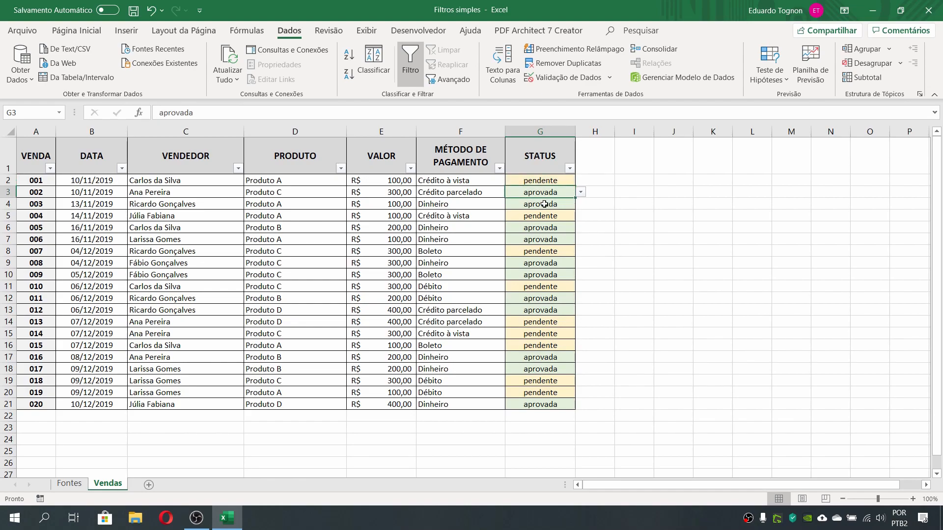
{"action": "left_click", "coordinate": [550, 180]}
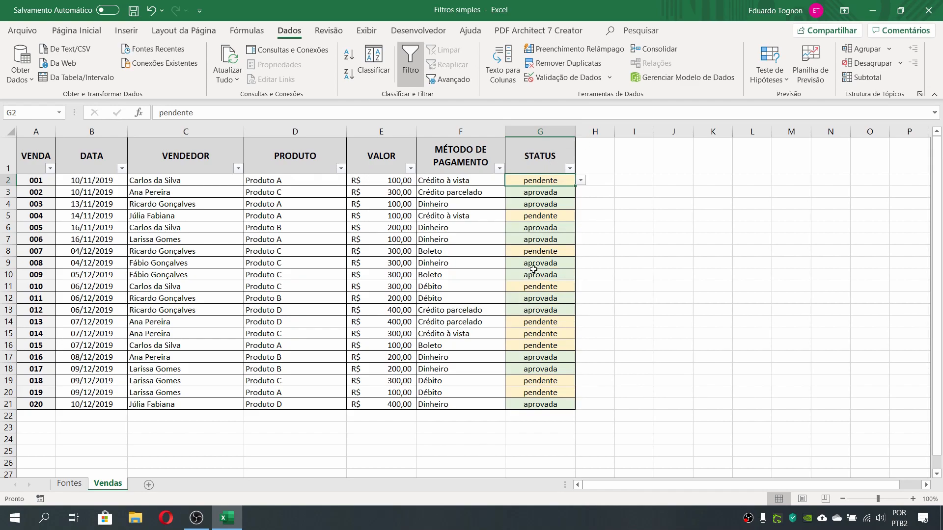
{"action": "left_click_drag", "start_coordinate": [540, 181], "coordinate": [531, 407]}
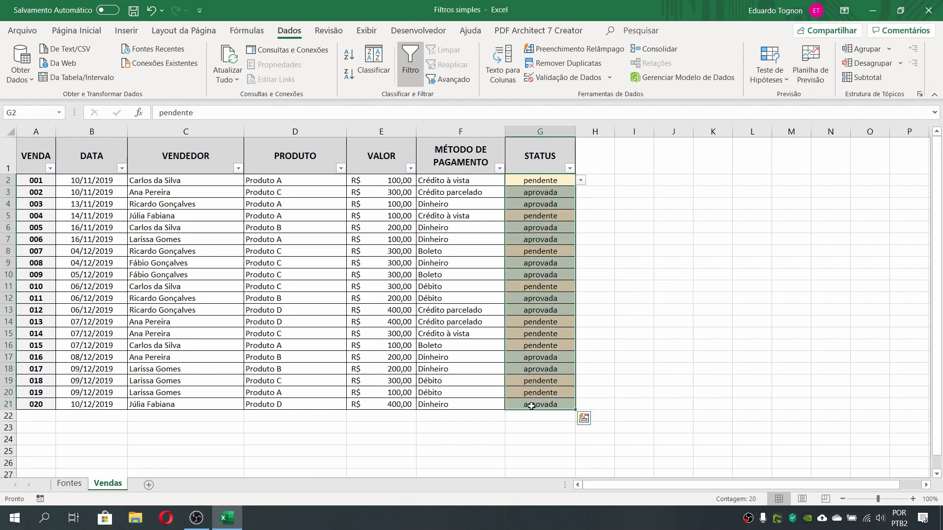
{"action": "left_click", "coordinate": [530, 261]}
{"action": "left_click", "coordinate": [556, 183]}
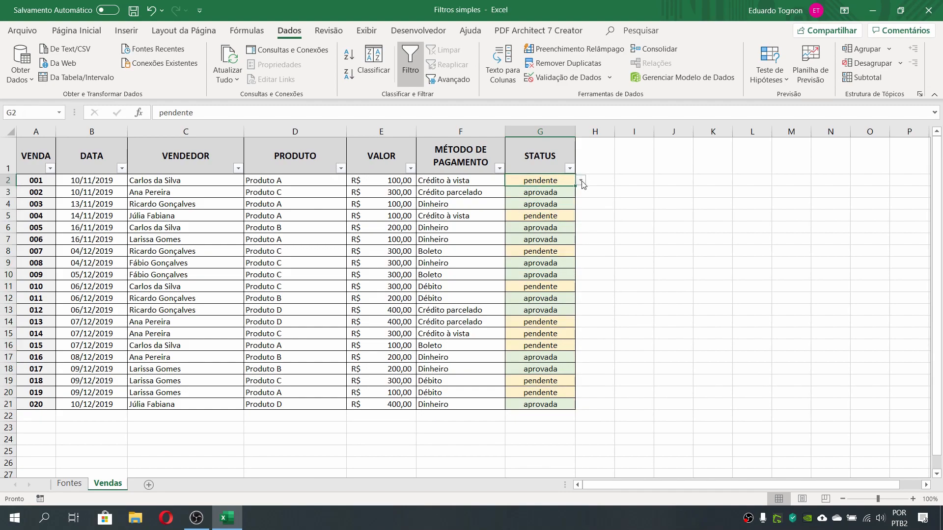
{"action": "left_click", "coordinate": [550, 195]}
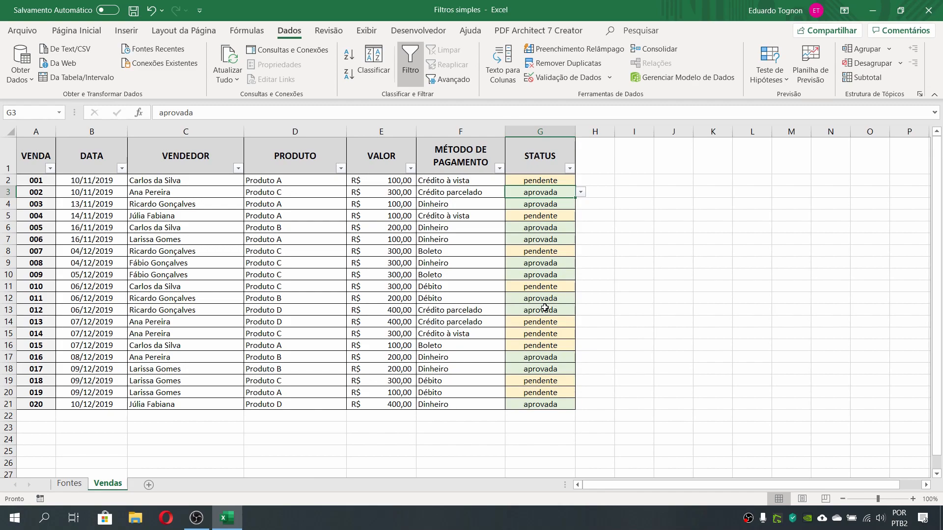
Step: Compare the filter options offered for STATUS and VENDEDOR, checking where Filtrar por Cor is available
{"action": "left_click", "coordinate": [545, 156]}
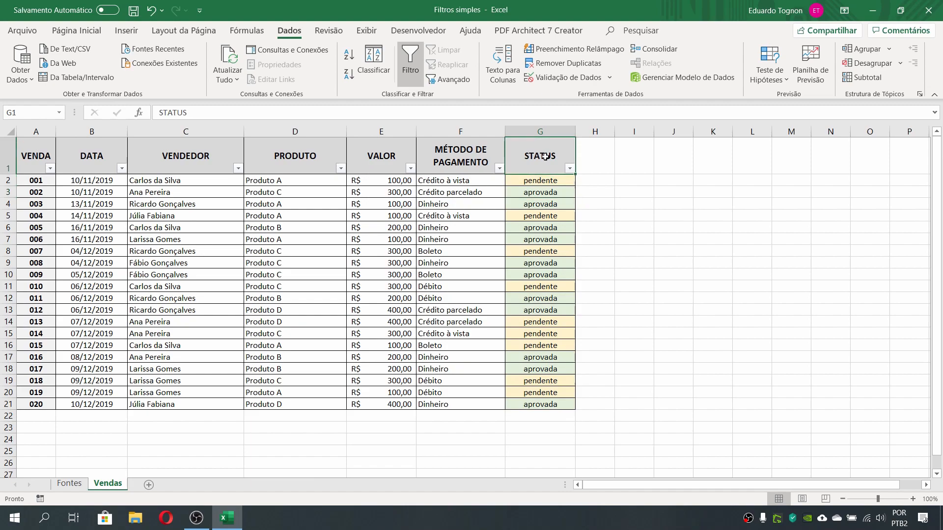
{"action": "left_click", "coordinate": [571, 169]}
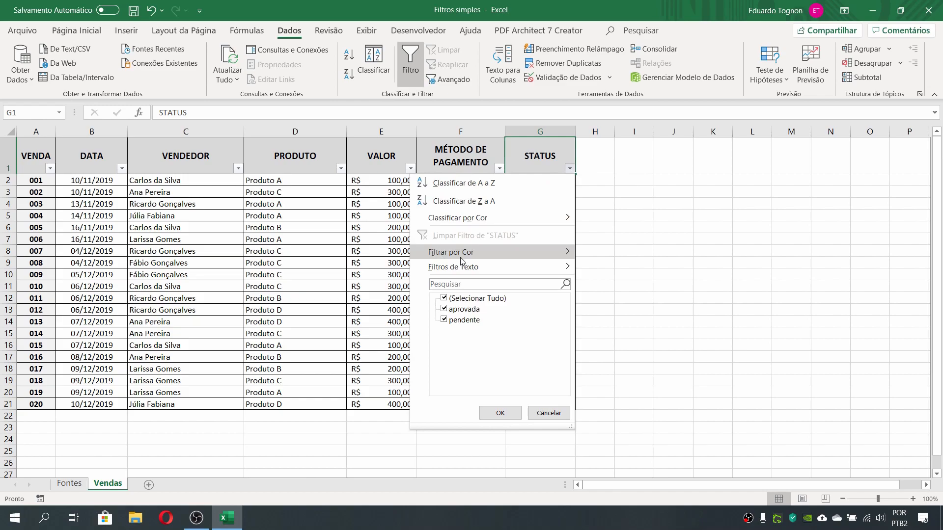
{"action": "mouse_move", "coordinate": [456, 261]}
{"action": "left_click", "coordinate": [608, 192]}
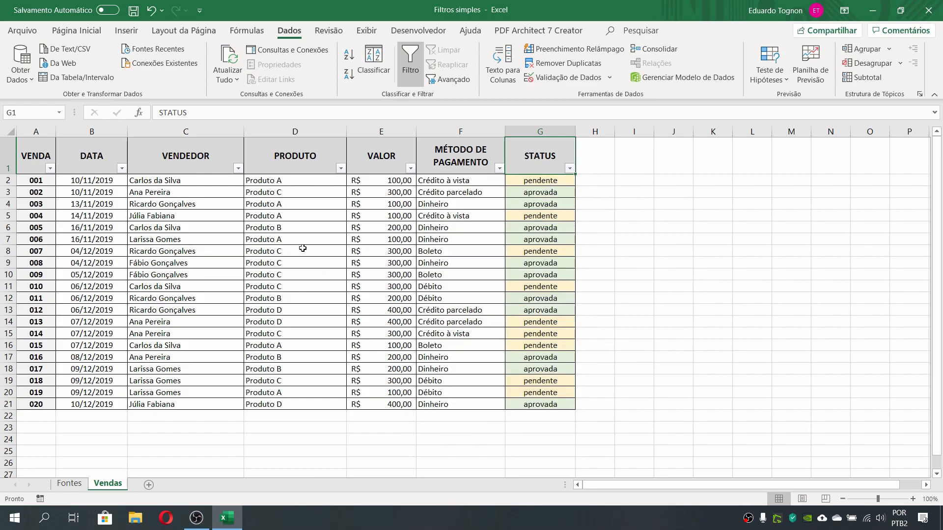
{"action": "left_click", "coordinate": [172, 206]}
{"action": "left_click", "coordinate": [238, 168]}
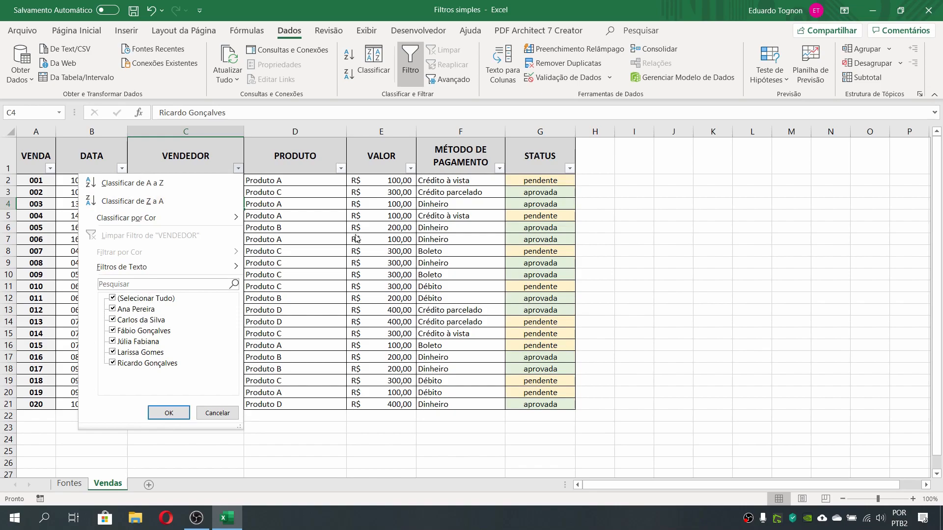
{"action": "left_click", "coordinate": [403, 243]}
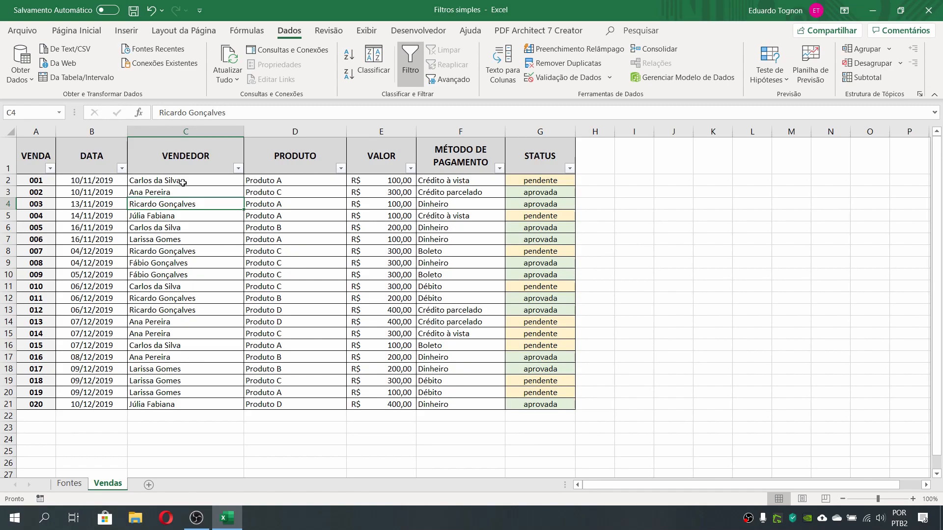
Step: Filter the STATUS column by the yellow cell color of the pendente sales
{"action": "left_click", "coordinate": [570, 169]}
{"action": "left_click", "coordinate": [658, 211]}
{"action": "left_click", "coordinate": [569, 168]}
{"action": "mouse_move", "coordinate": [436, 257]}
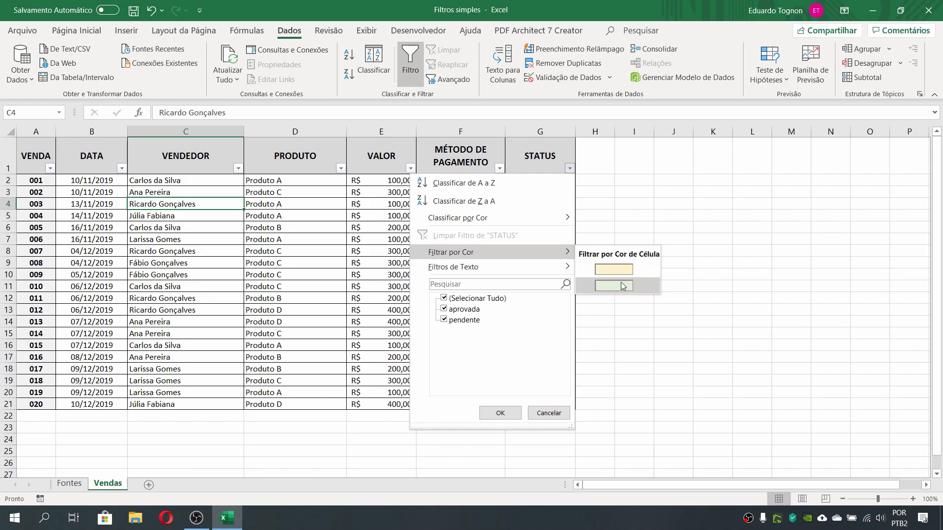
{"action": "left_click", "coordinate": [610, 270]}
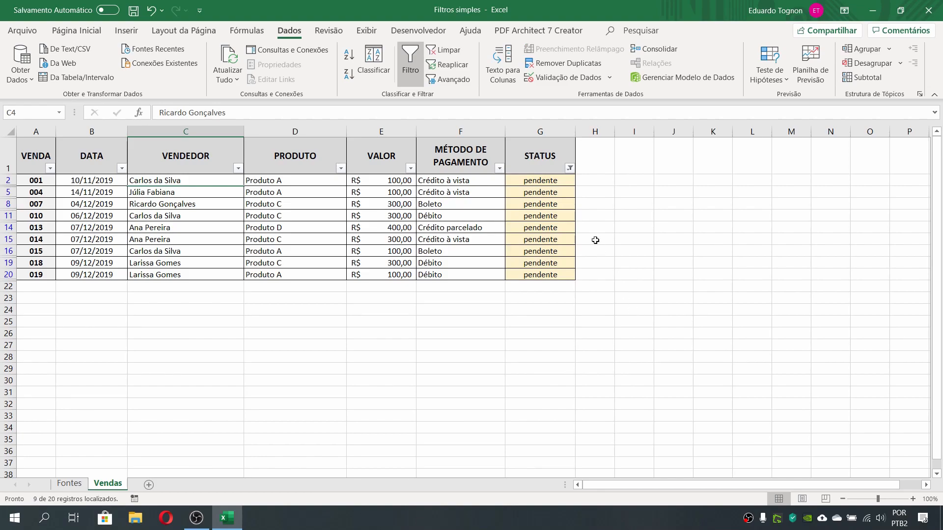
Step: Filter the STATUS column by the green cell color of the aprovada sales instead
{"action": "left_click", "coordinate": [569, 169]}
{"action": "mouse_move", "coordinate": [495, 249]}
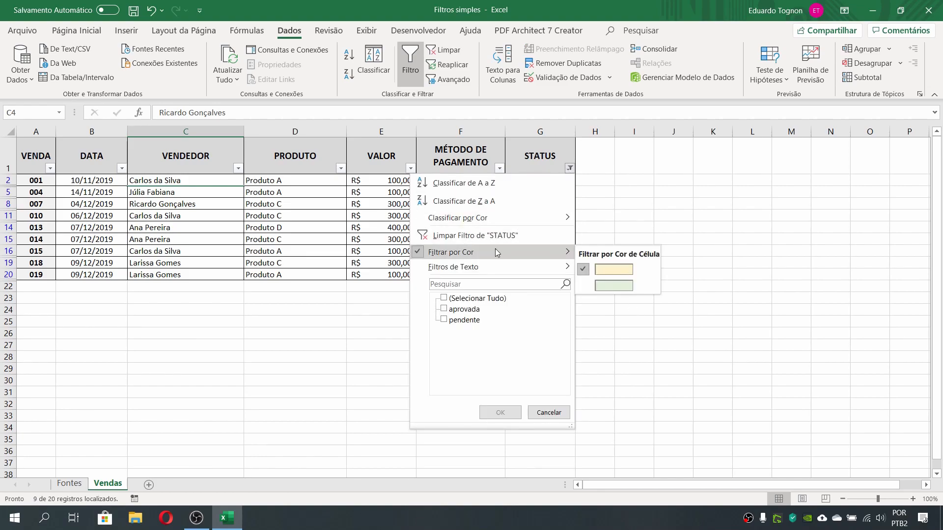
{"action": "left_click", "coordinate": [607, 287]}
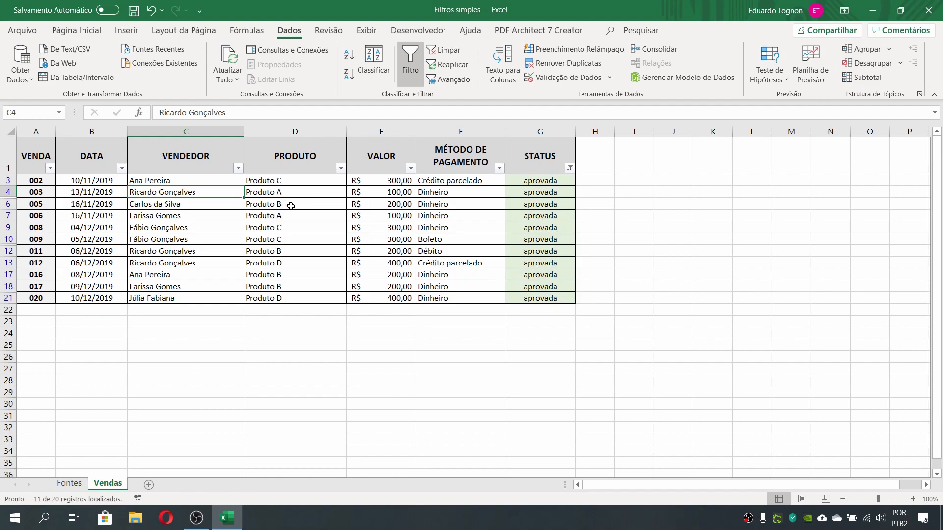
Step: Turn off filtering for the header row from VENDA to STATUS
{"action": "left_click_drag", "start_coordinate": [39, 150], "coordinate": [543, 165]}
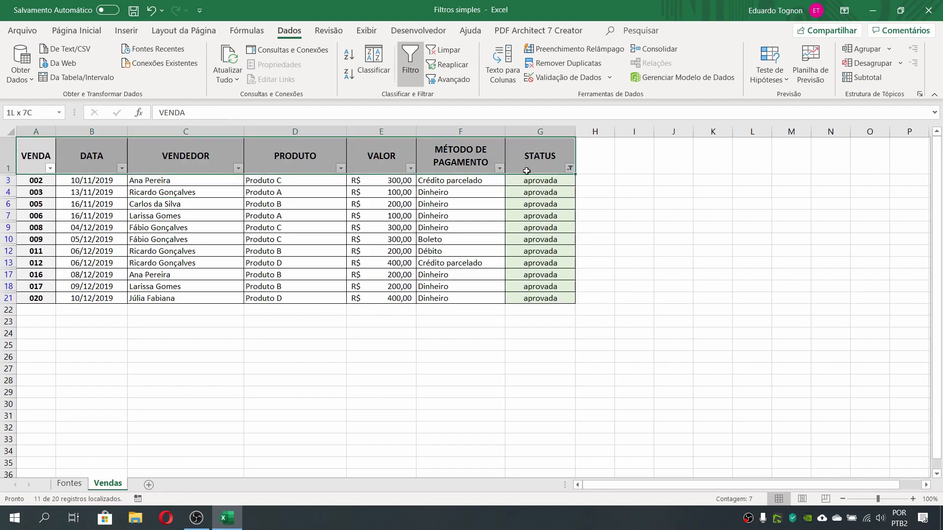
{"action": "left_click", "coordinate": [409, 66]}
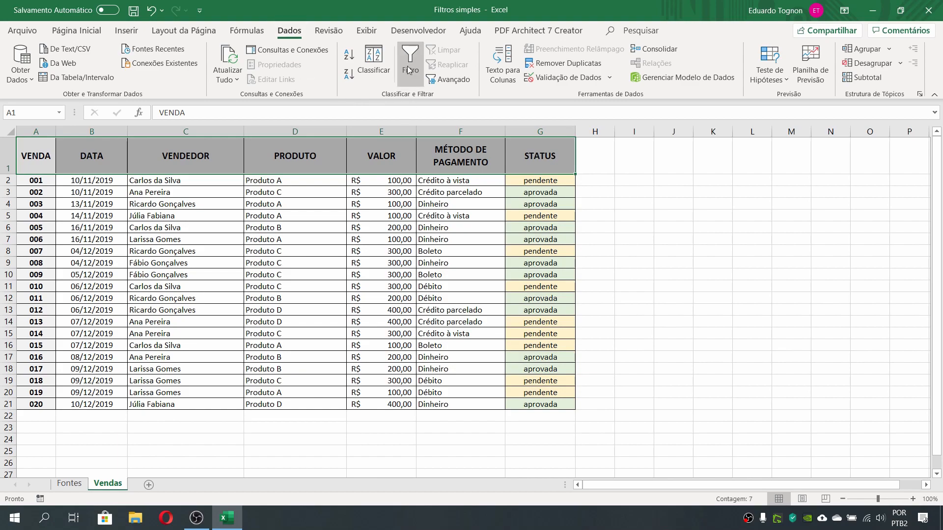
Step: Examine the sorting and filtering commands under Classificar e Filtrar without applying any
{"action": "left_click", "coordinate": [91, 34]}
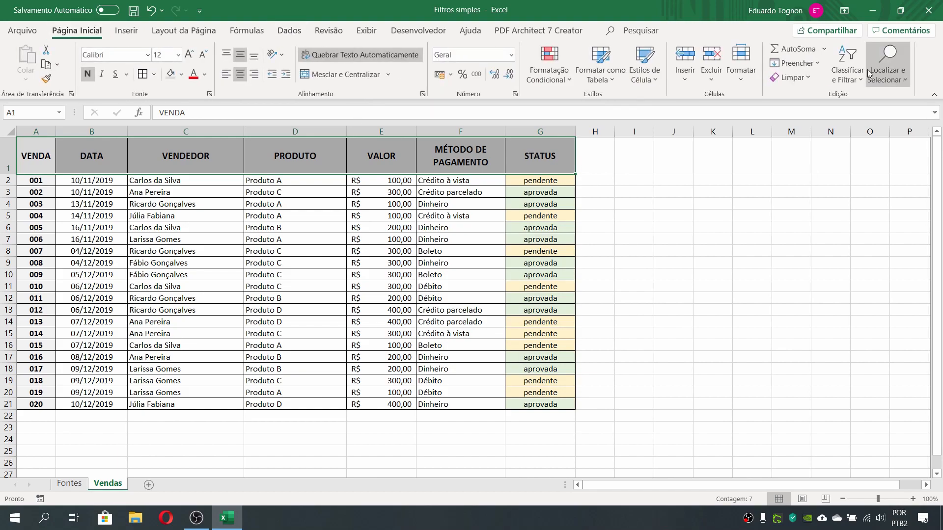
{"action": "left_click", "coordinate": [850, 70]}
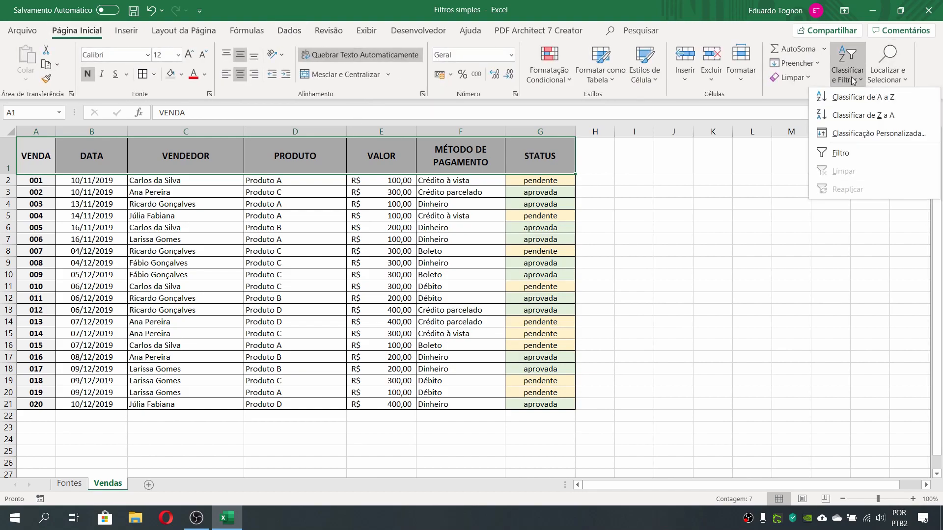
{"action": "left_click", "coordinate": [685, 216]}
{"action": "left_click", "coordinate": [238, 168]}
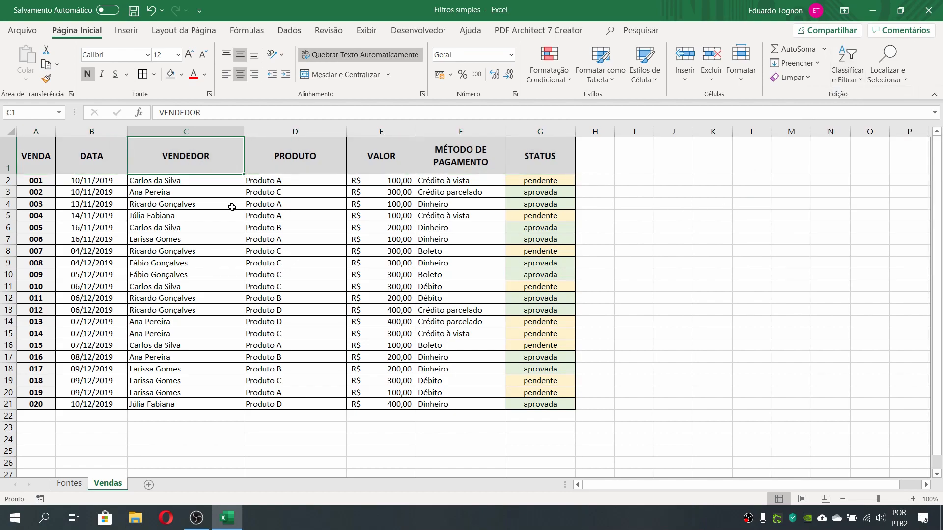